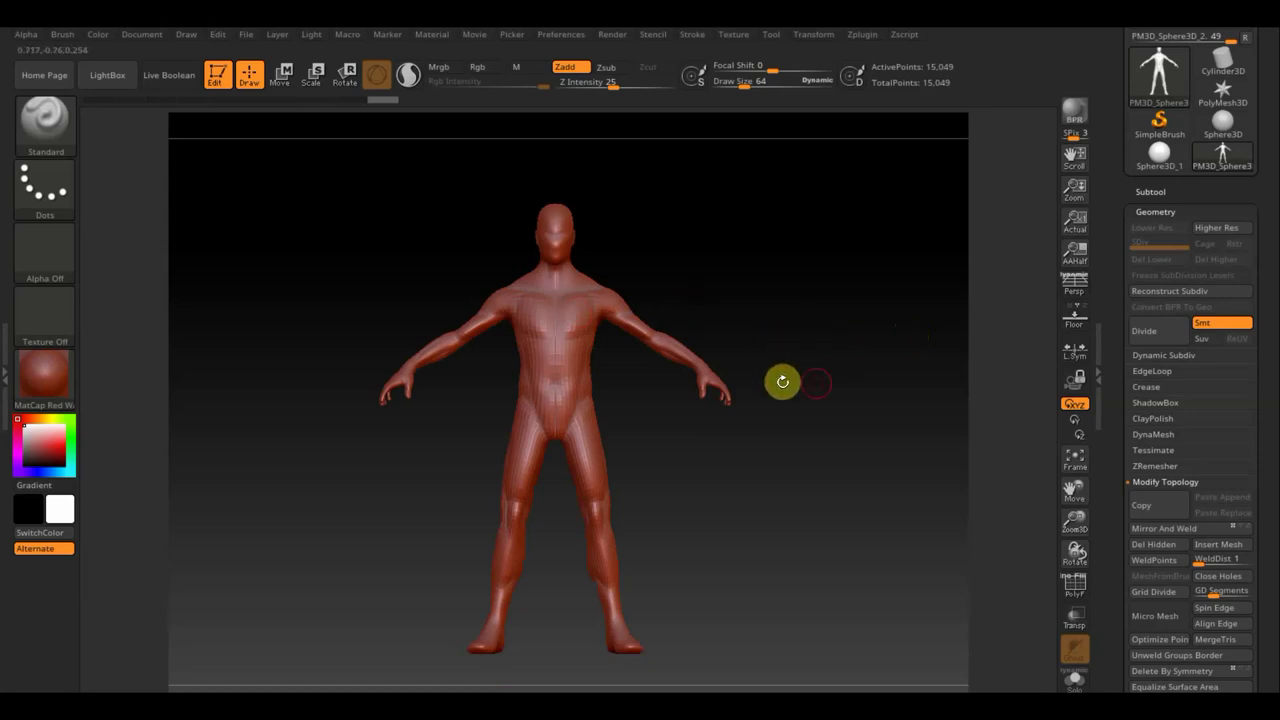
- Drag a mask rectangle over the head, arms and upper torso, leaving the legs unmasked
left_click_drag(820, 486, 829, 451, "alt")
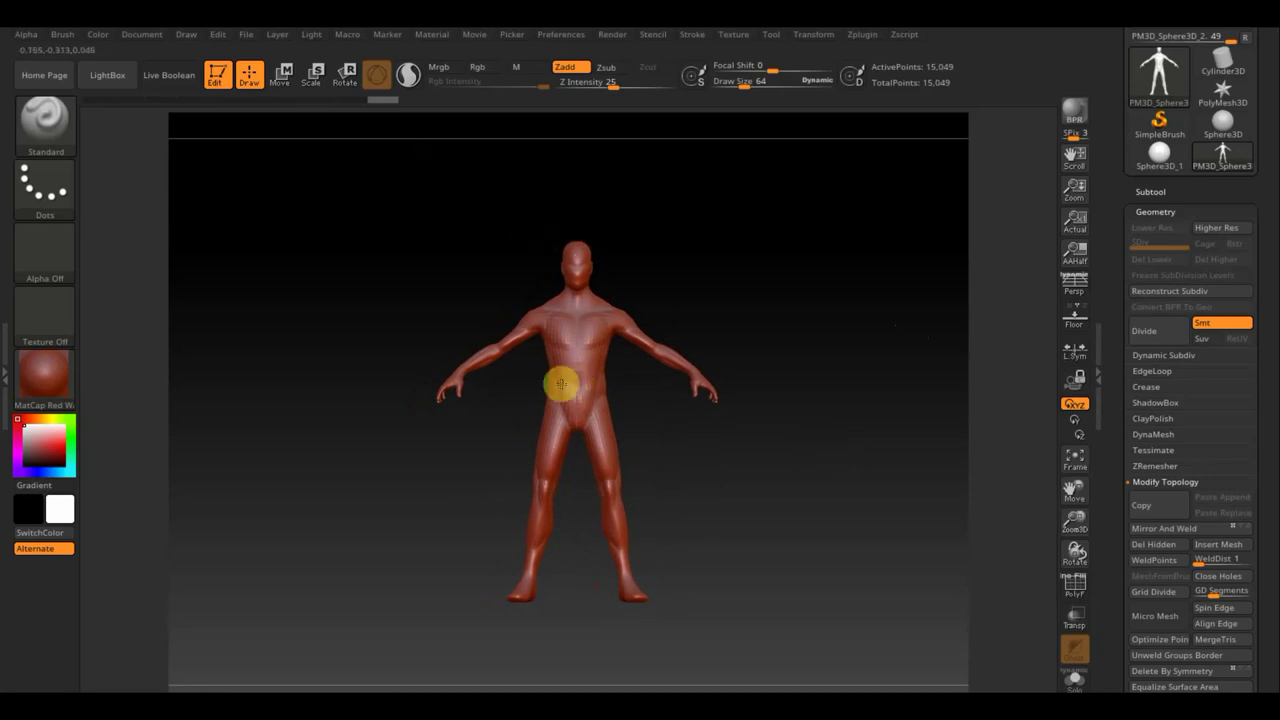
left_click_drag(834, 306, 840, 329, "alt")
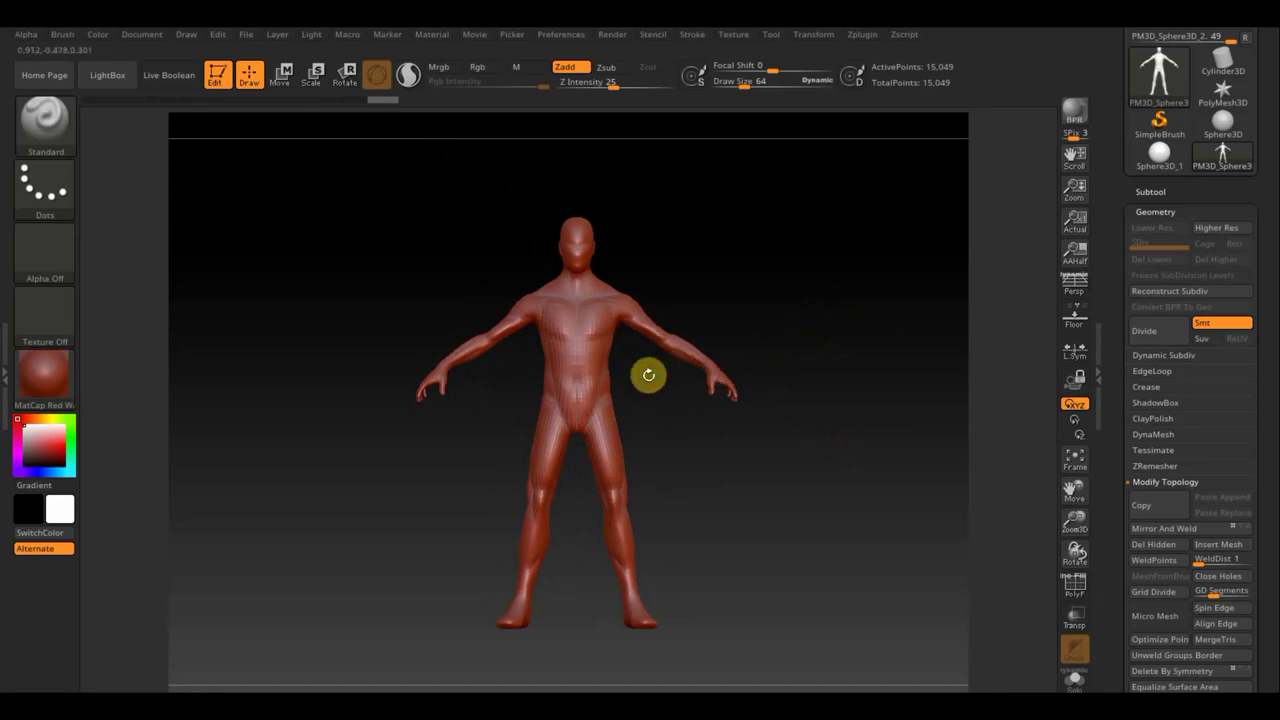
mouse_move(658, 380)
left_mouse_down("ctrl")
mouse_move(417, 317)
mouse_move(451, 189)
left_mouse_up("ctrl")
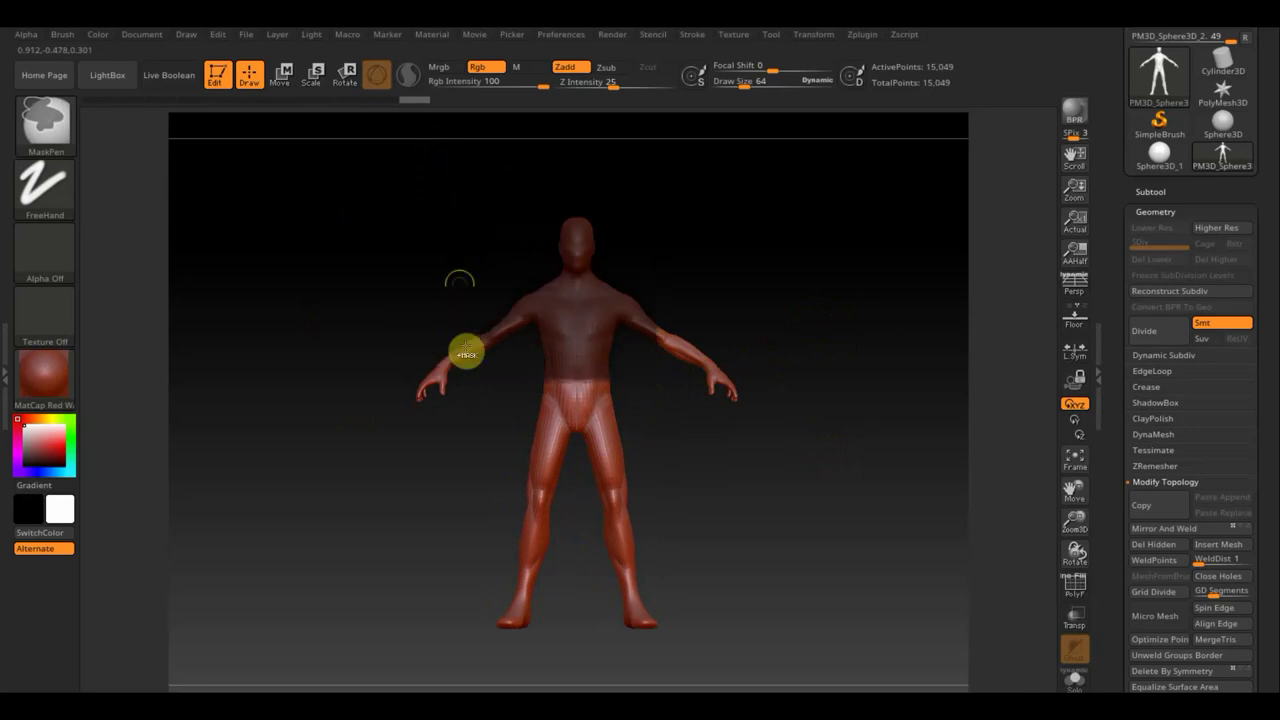
- Extend the mask with rectangles over both arms, the shoulders and the torso from the hip up
left_click_drag(498, 424, 363, 349, "ctrl")
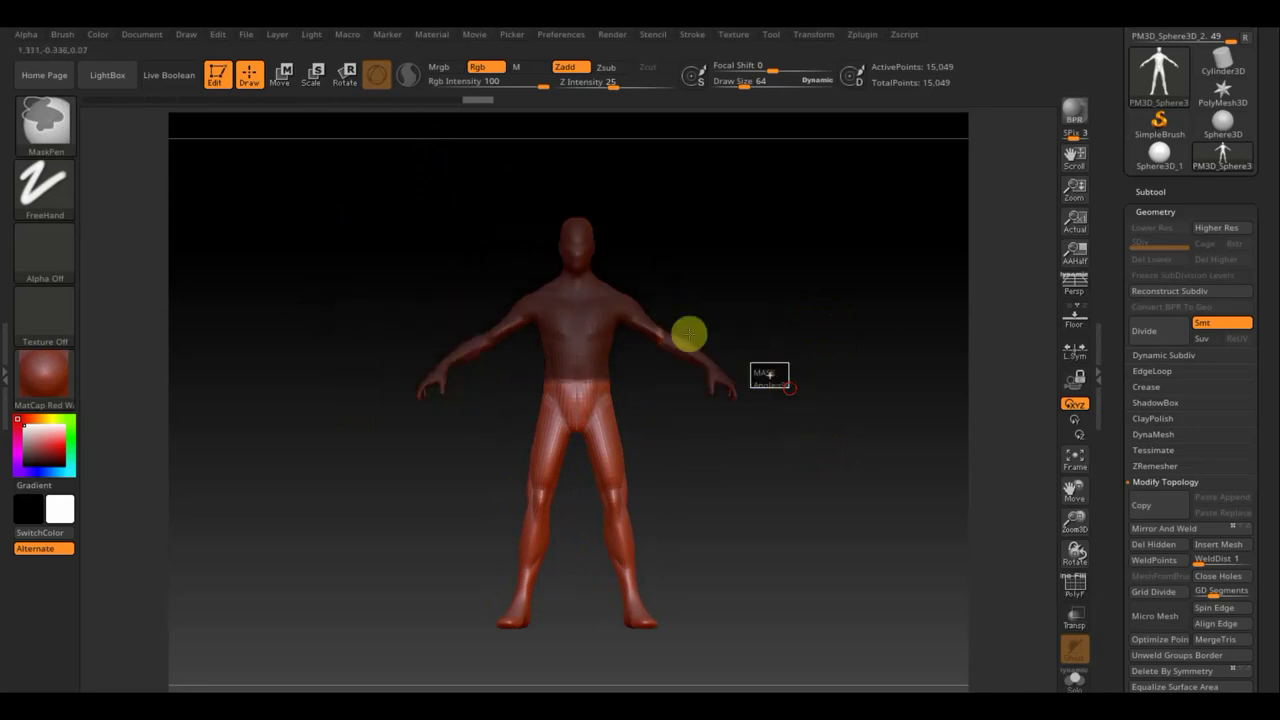
left_click_drag(789, 387, 645, 297, "ctrl")
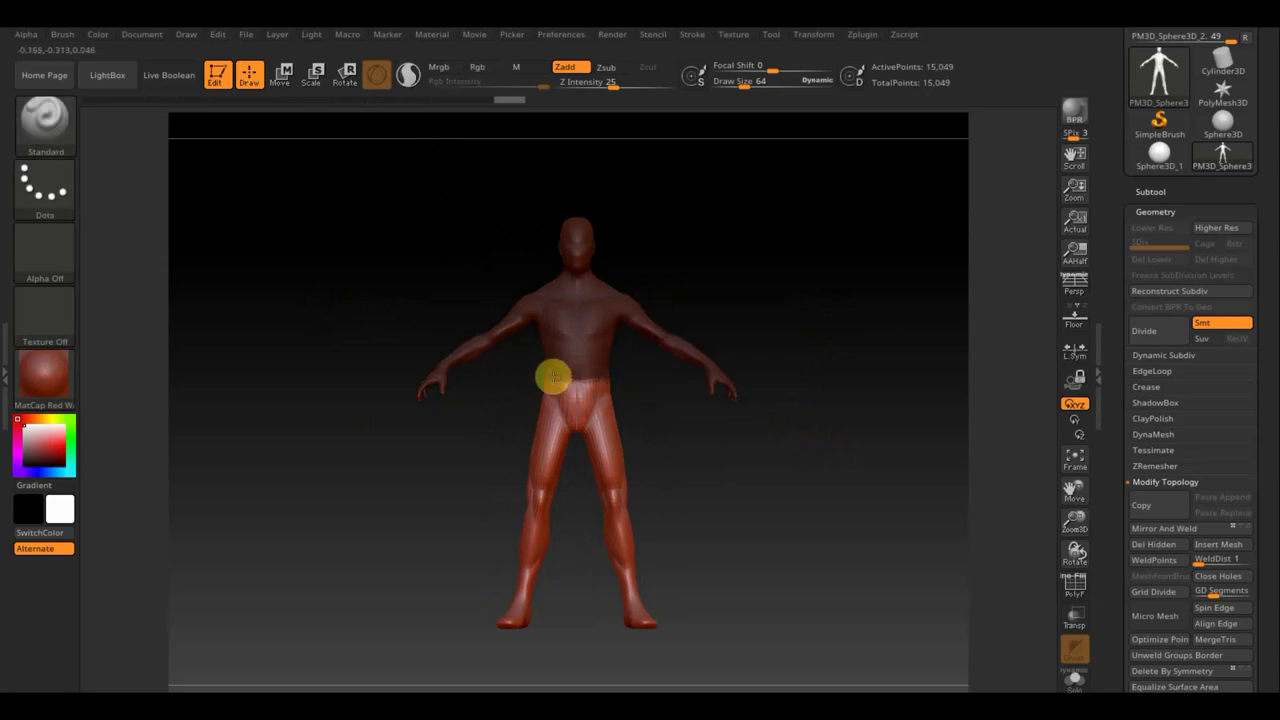
key("ctrl")
left_click_drag(648, 440, 524, 373, "ctrl")
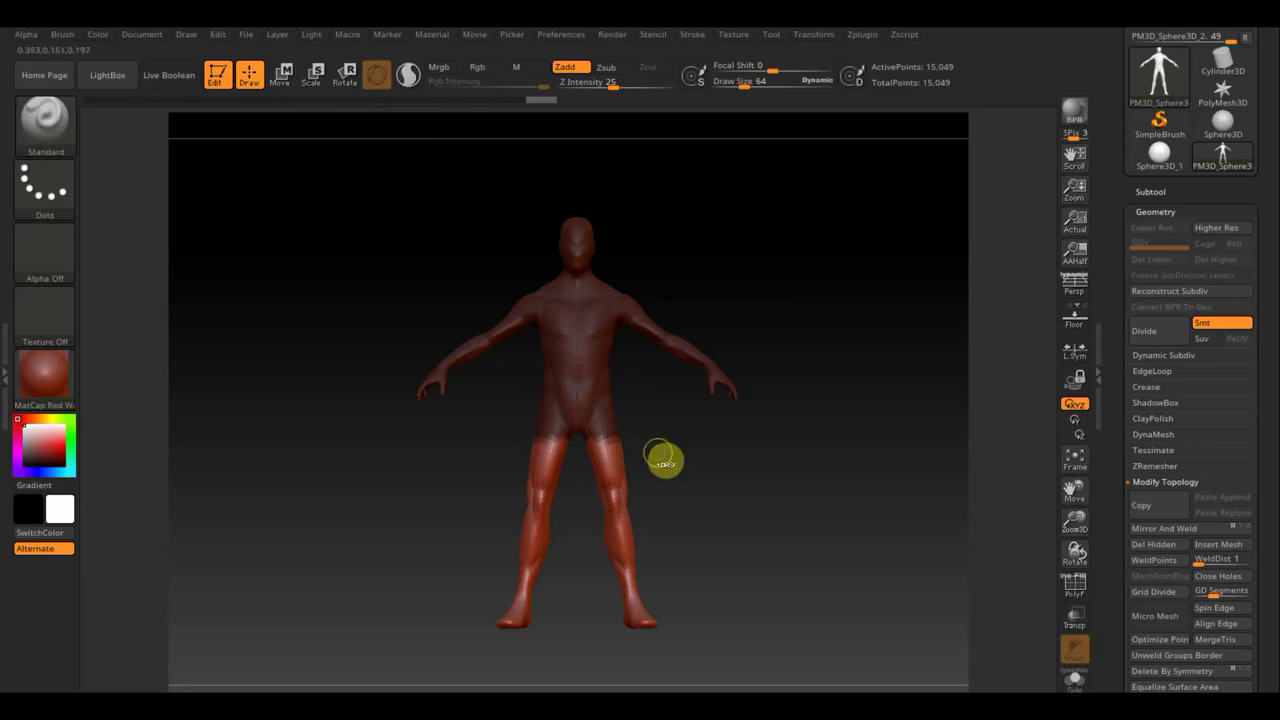
left_click_drag(665, 456, 505, 376, "ctrl")
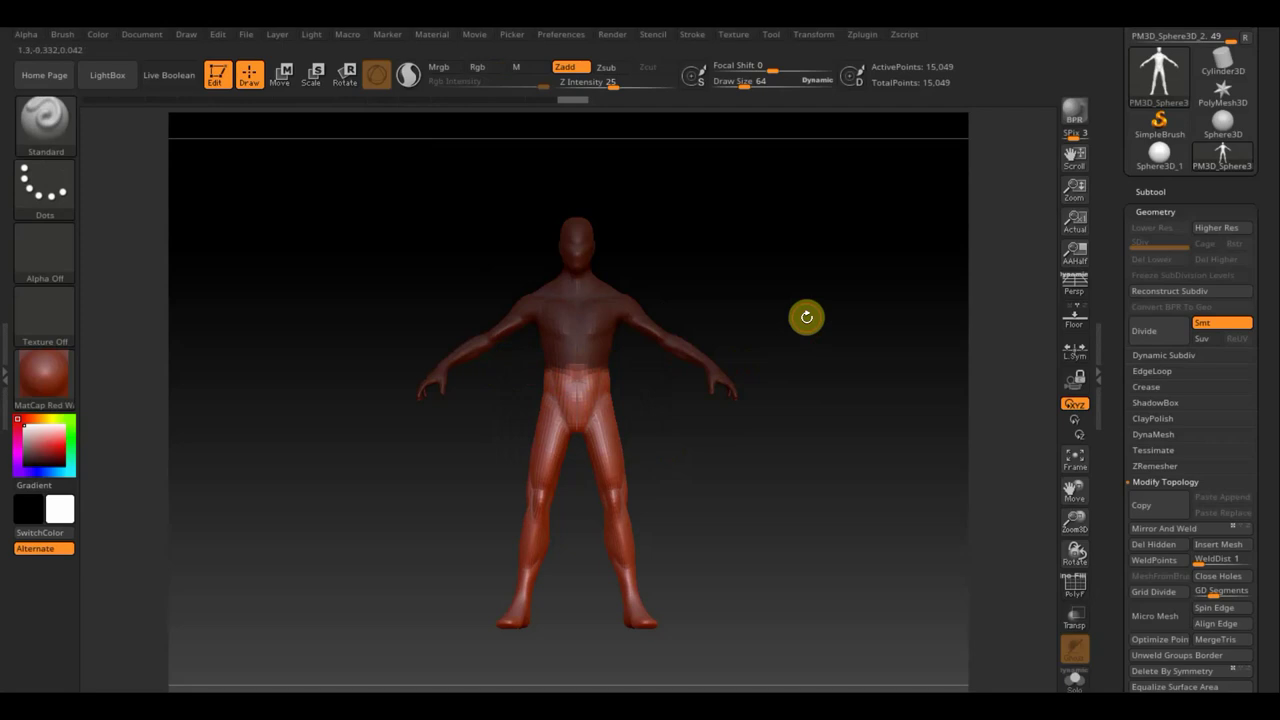
- Invert the mask so the legs and pelvis are masked, soften the waist edge, and enter Move mode
left_click(806, 317, "ctrl")
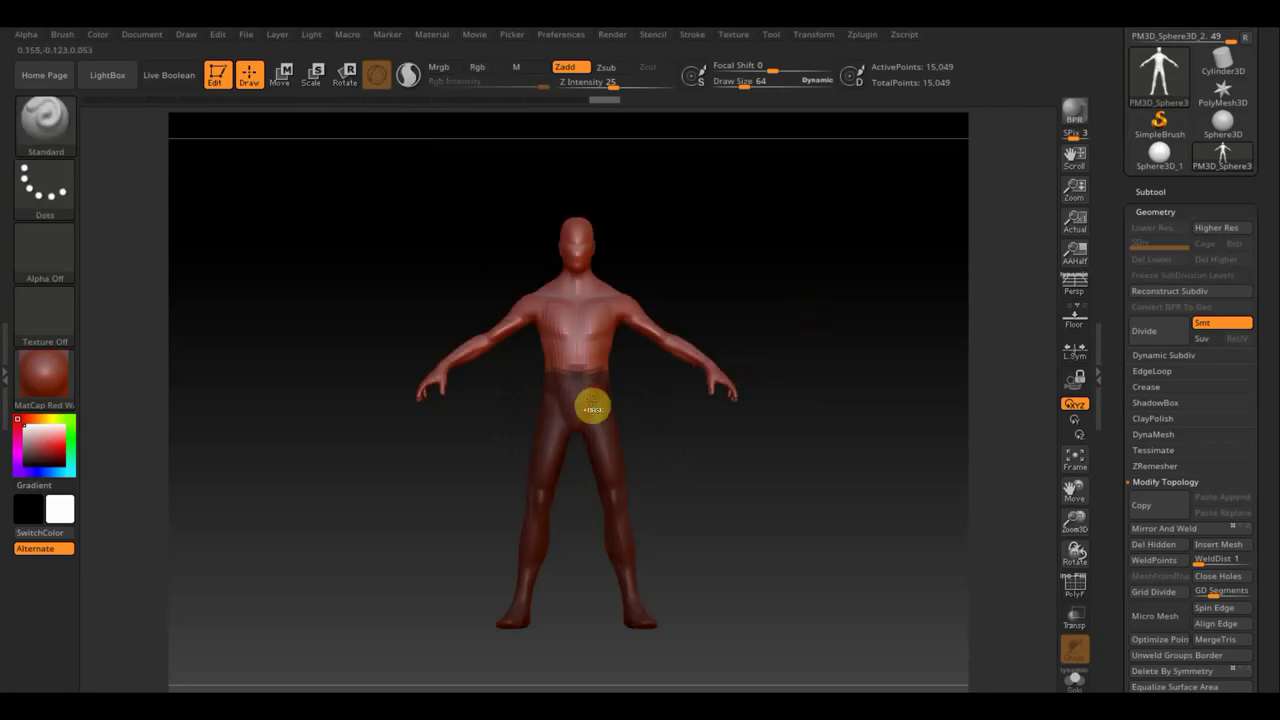
left_click_drag(592, 408, 574, 374, "shift")
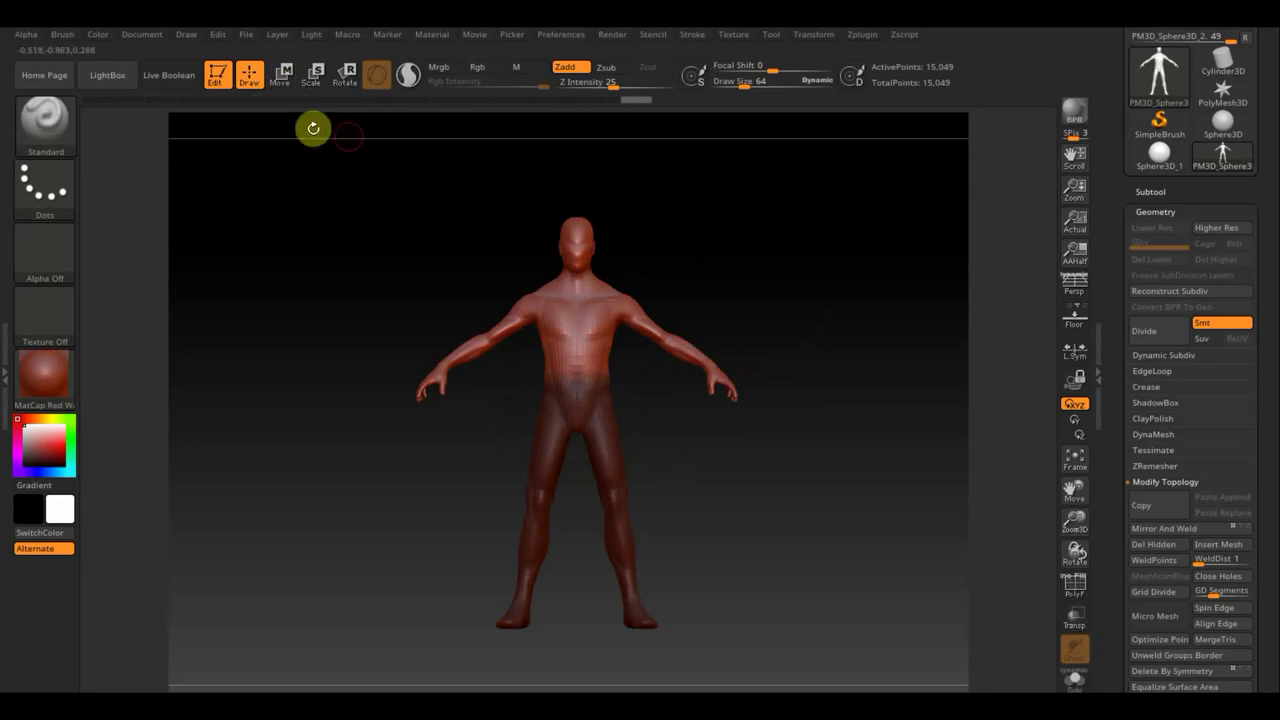
left_click(284, 80)
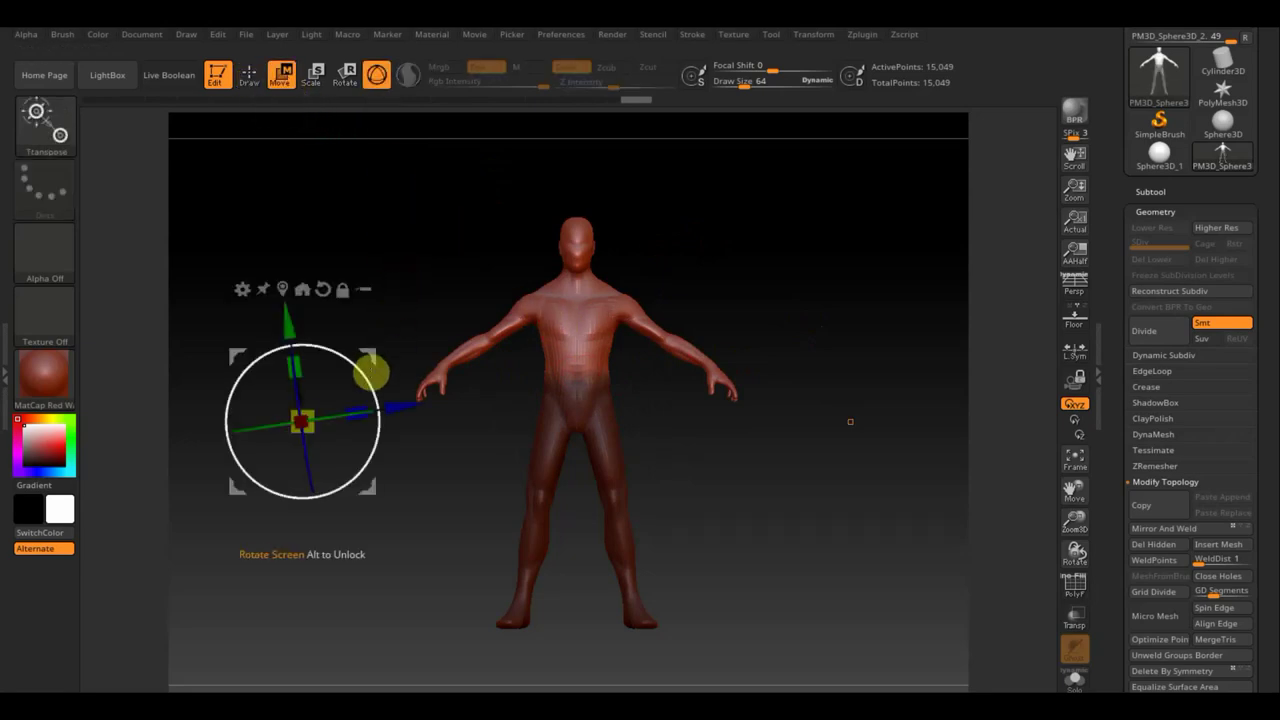
- Align the Transpose gizmo upright on the torso, scale the upper body to about 1.18, then return to Draw
left_click_drag(366, 349, 645, 338)
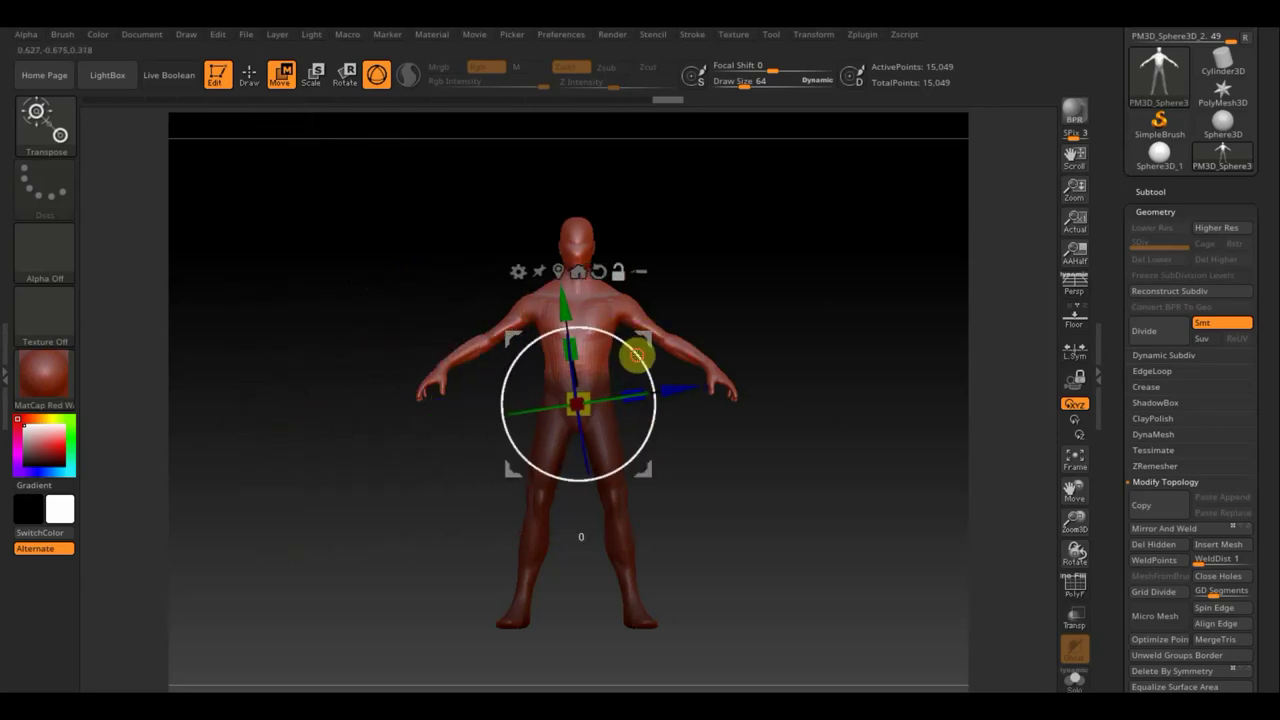
left_click_drag(637, 355, 639, 364)
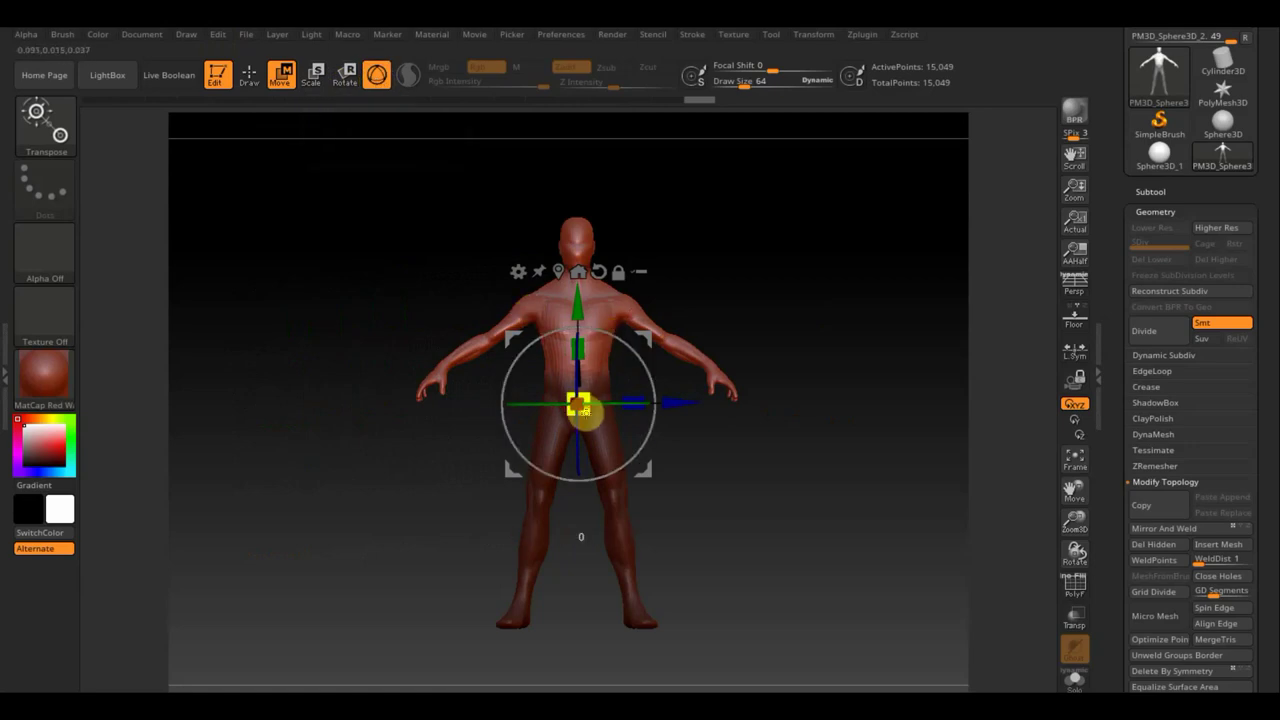
left_click_drag(584, 410, 599, 429)
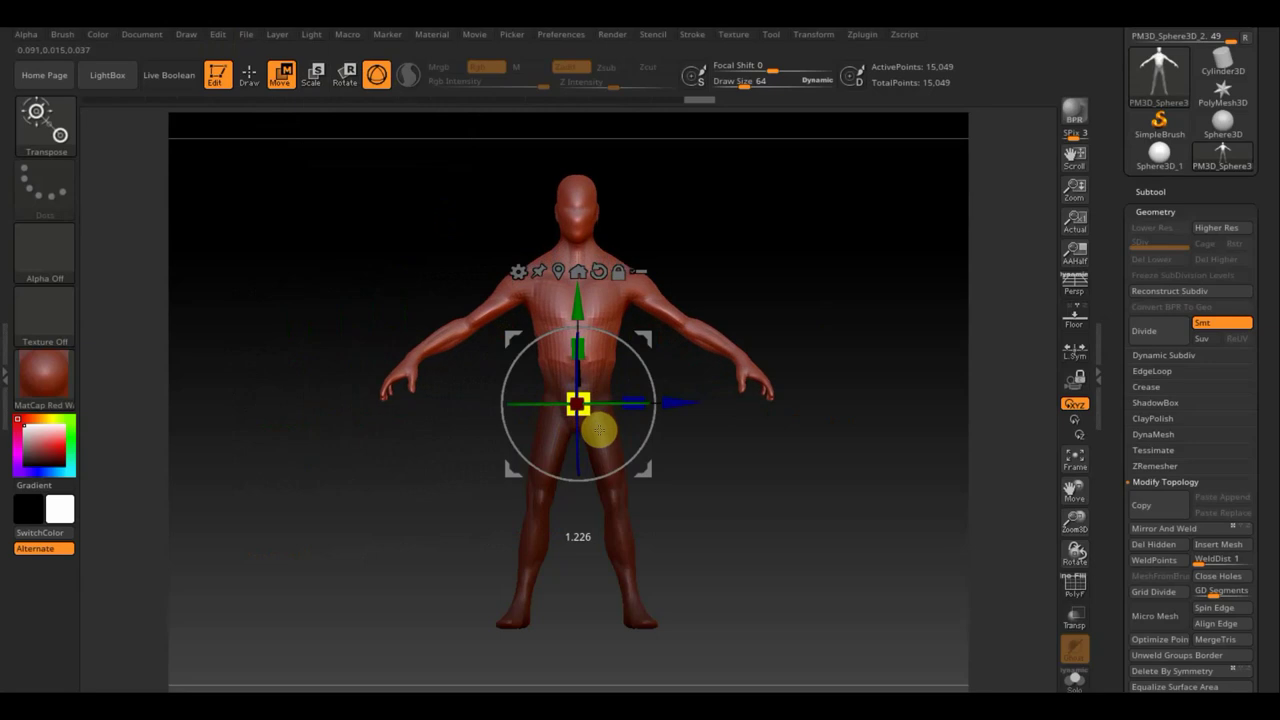
left_click_drag(599, 430, 597, 428)
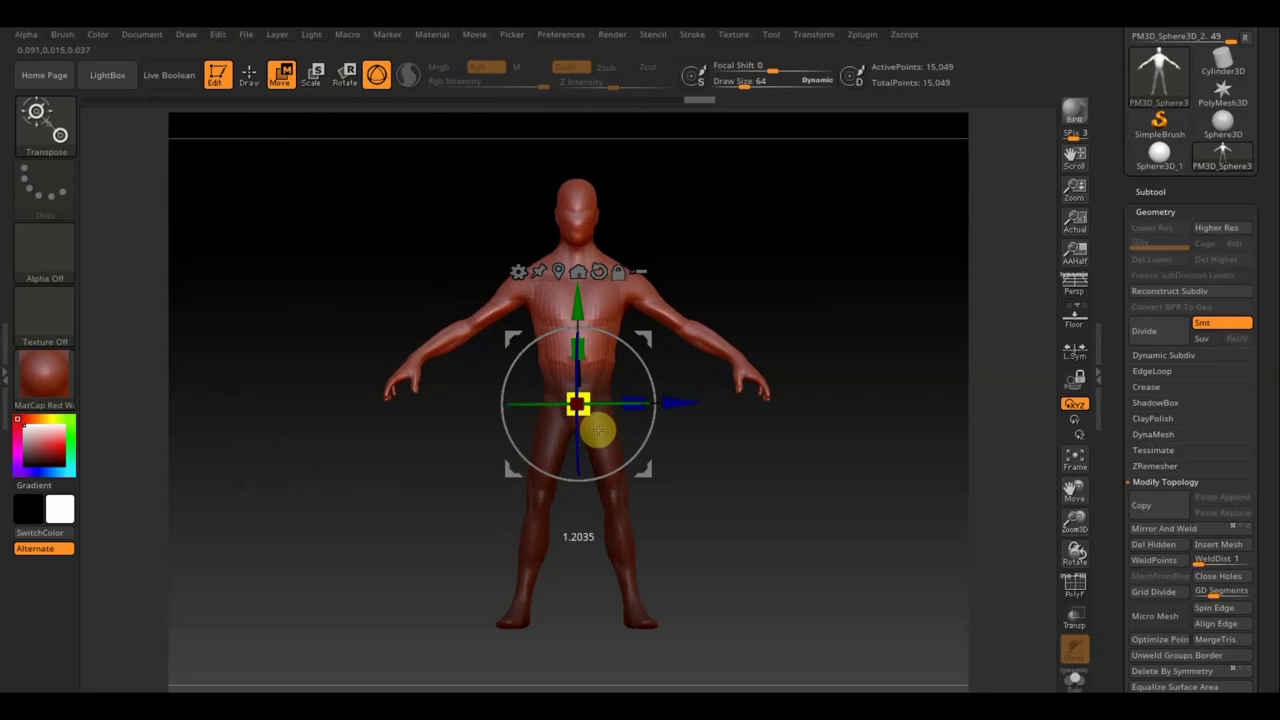
left_click_drag(598, 430, 597, 427)
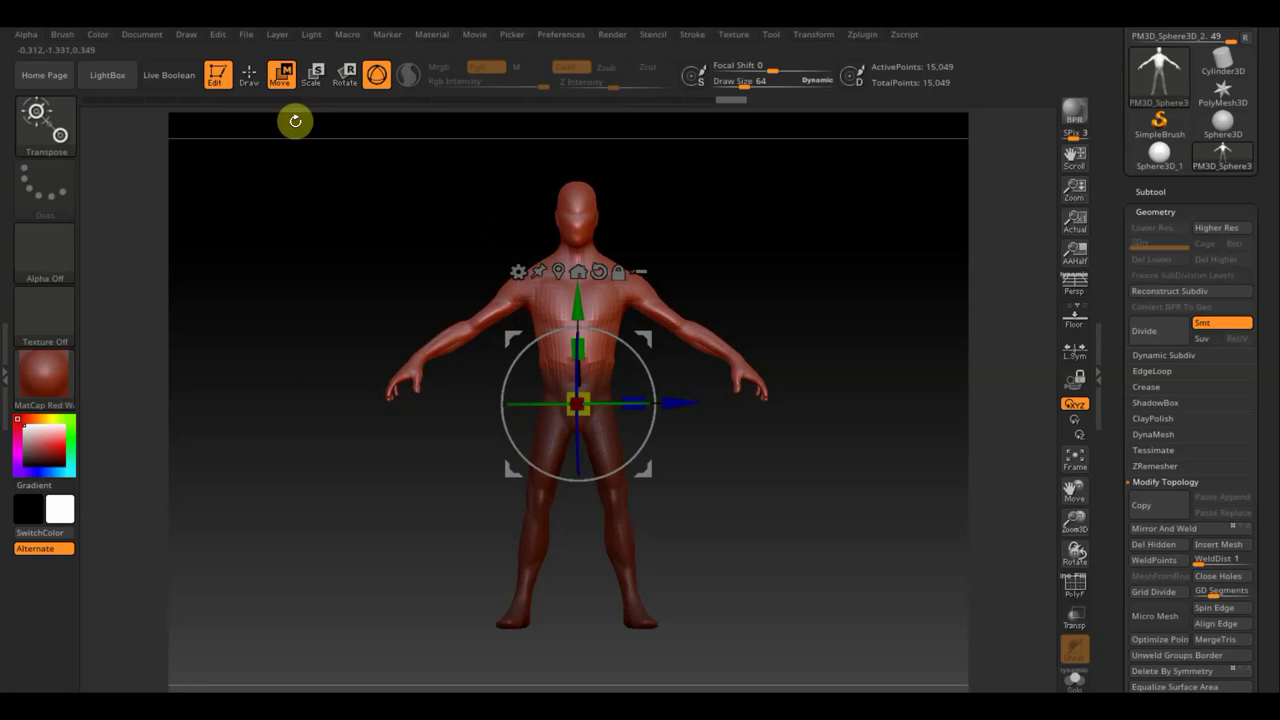
left_click(250, 75)
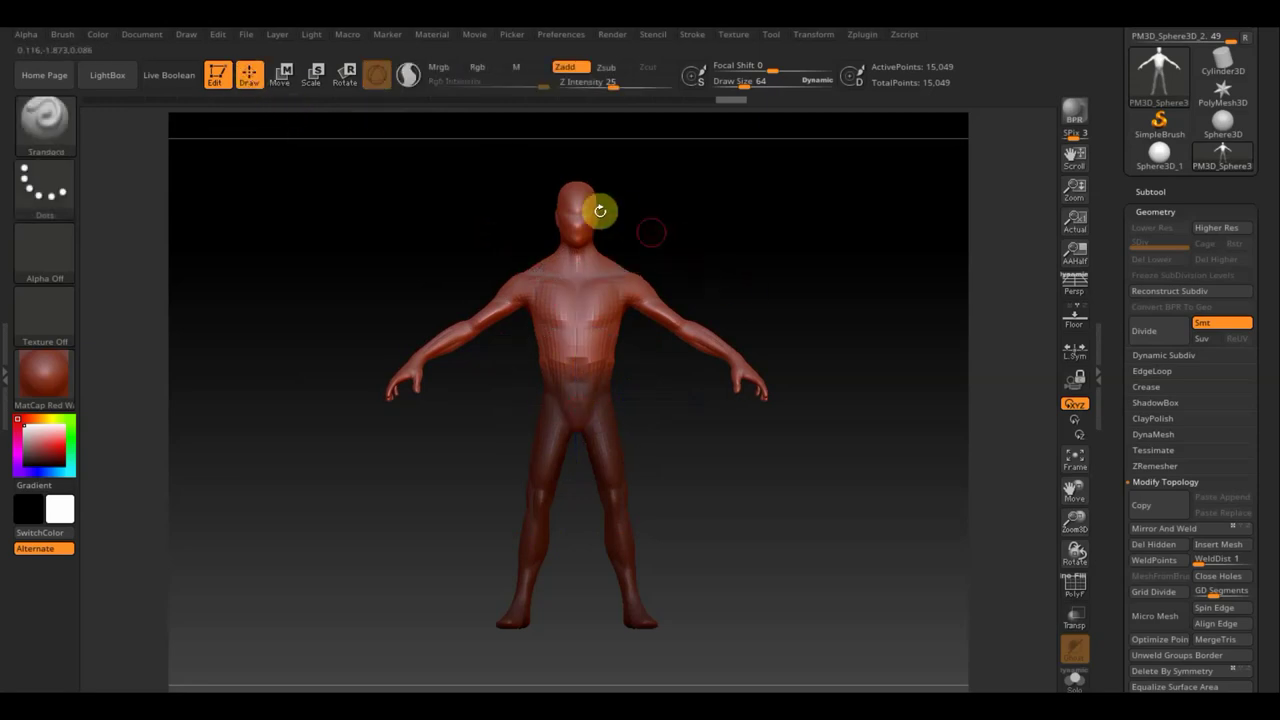
- Mask a rectangle over the head and invert it so only the head is free
key("ctrl")
left_click_drag(537, 171, 634, 257, "ctrl")
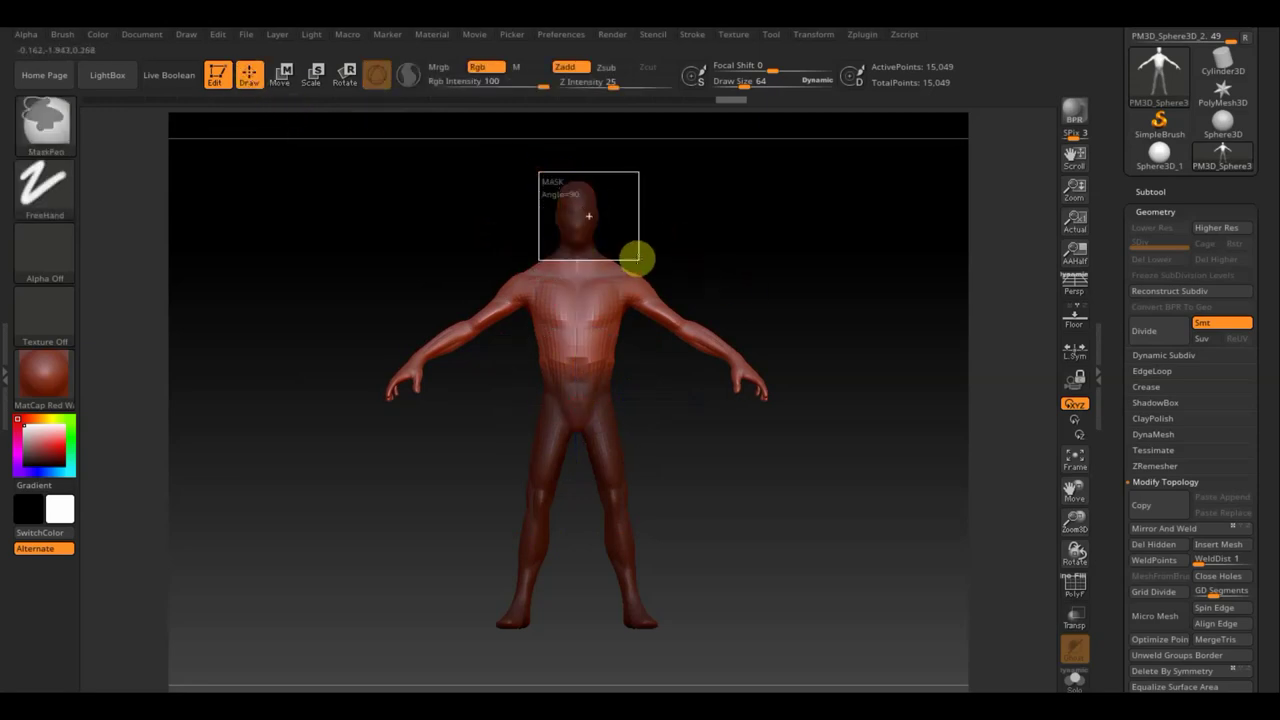
left_click_drag(766, 269, 762, 228, "ctrl")
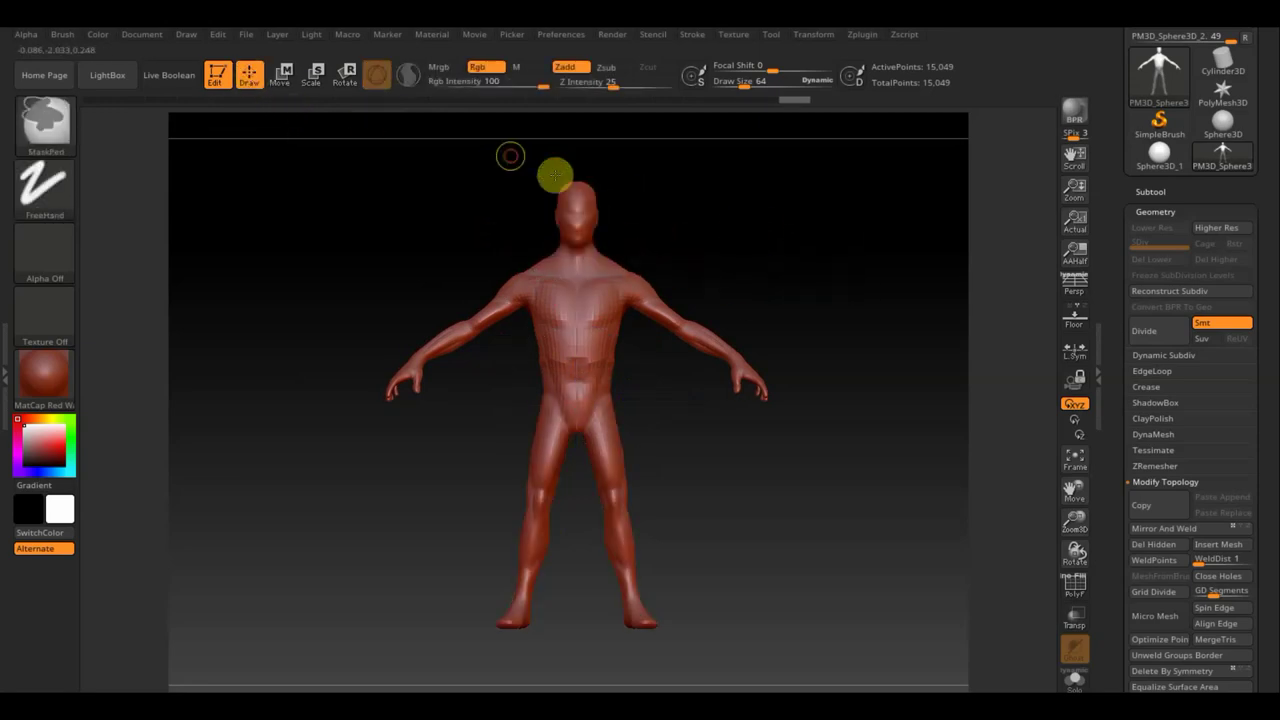
left_click_drag(512, 157, 658, 254, "ctrl")
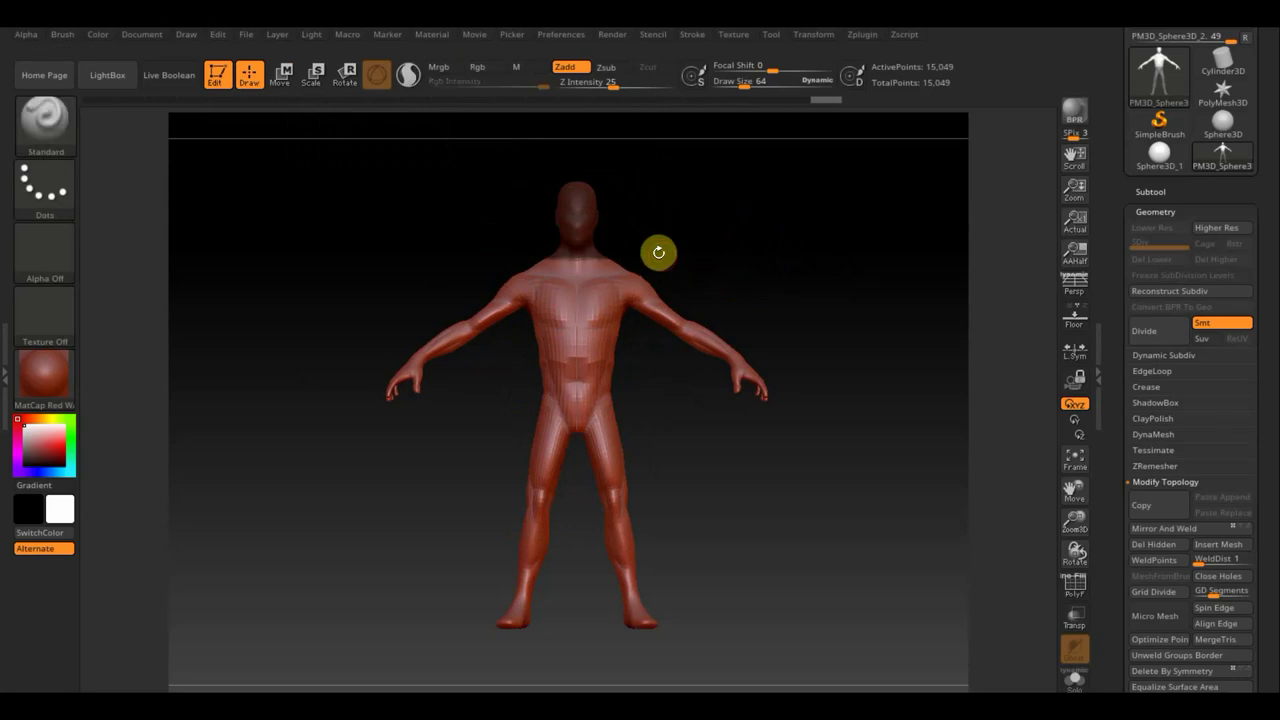
left_click(684, 235, "ctrl")
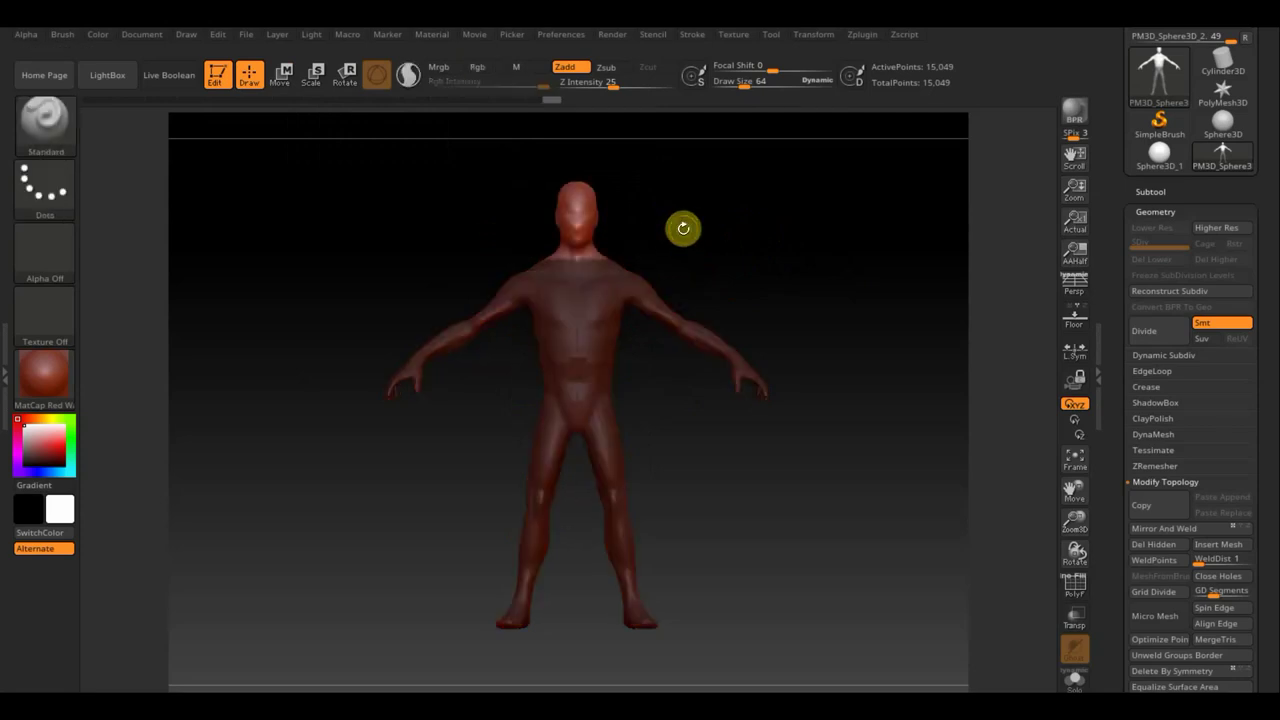
left_click_drag(552, 258, 600, 264, "ctrl")
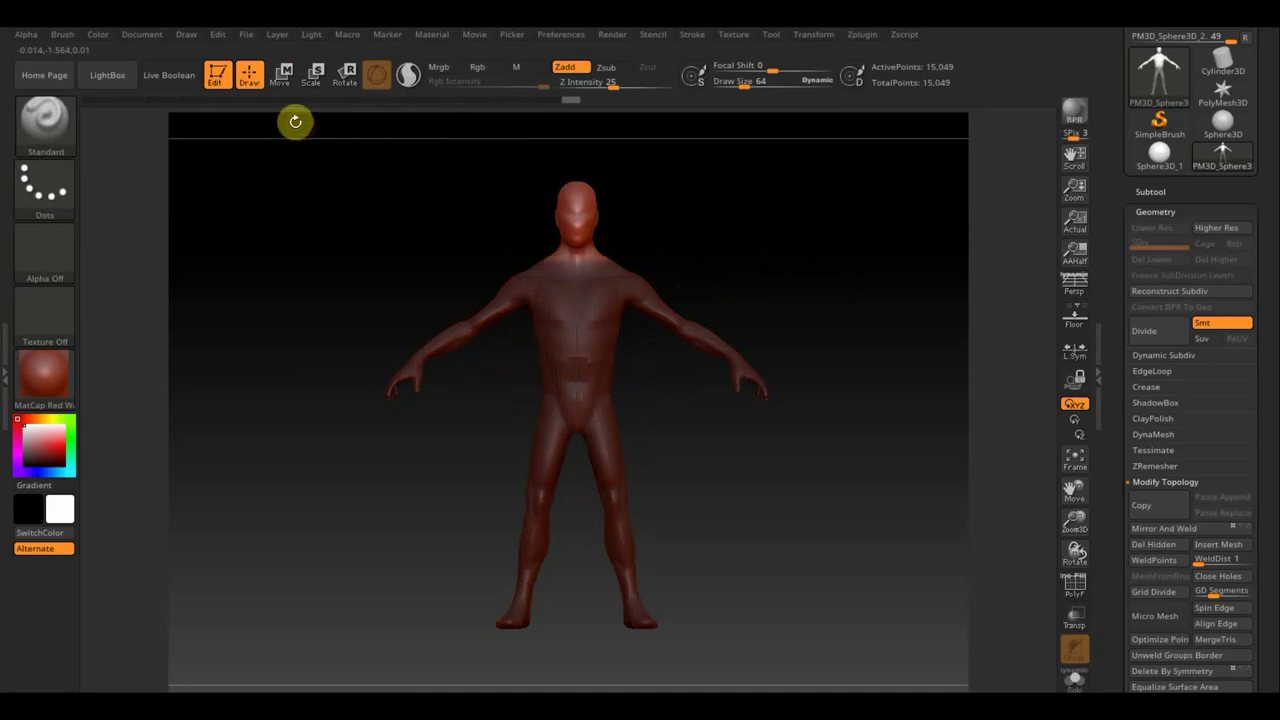
- Shrink the head and raise it slightly, then return to Draw and orbit to check
left_click(286, 72)
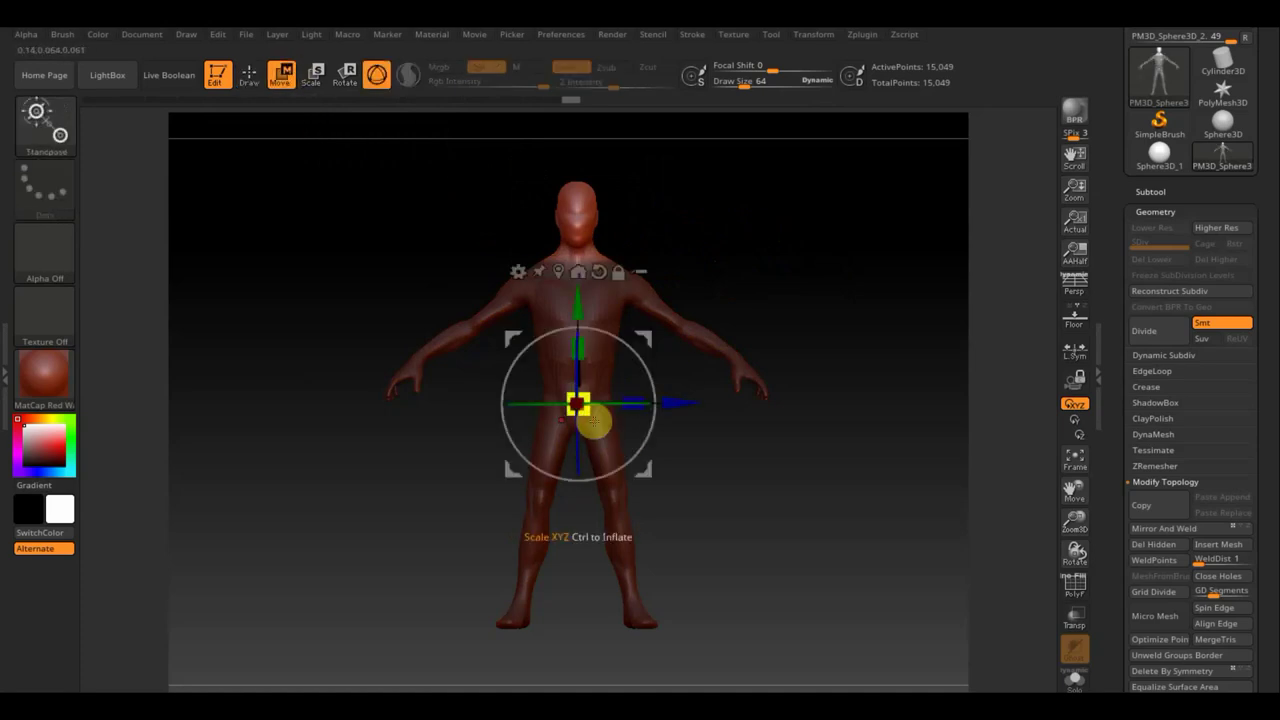
left_click_drag(589, 417, 584, 413)
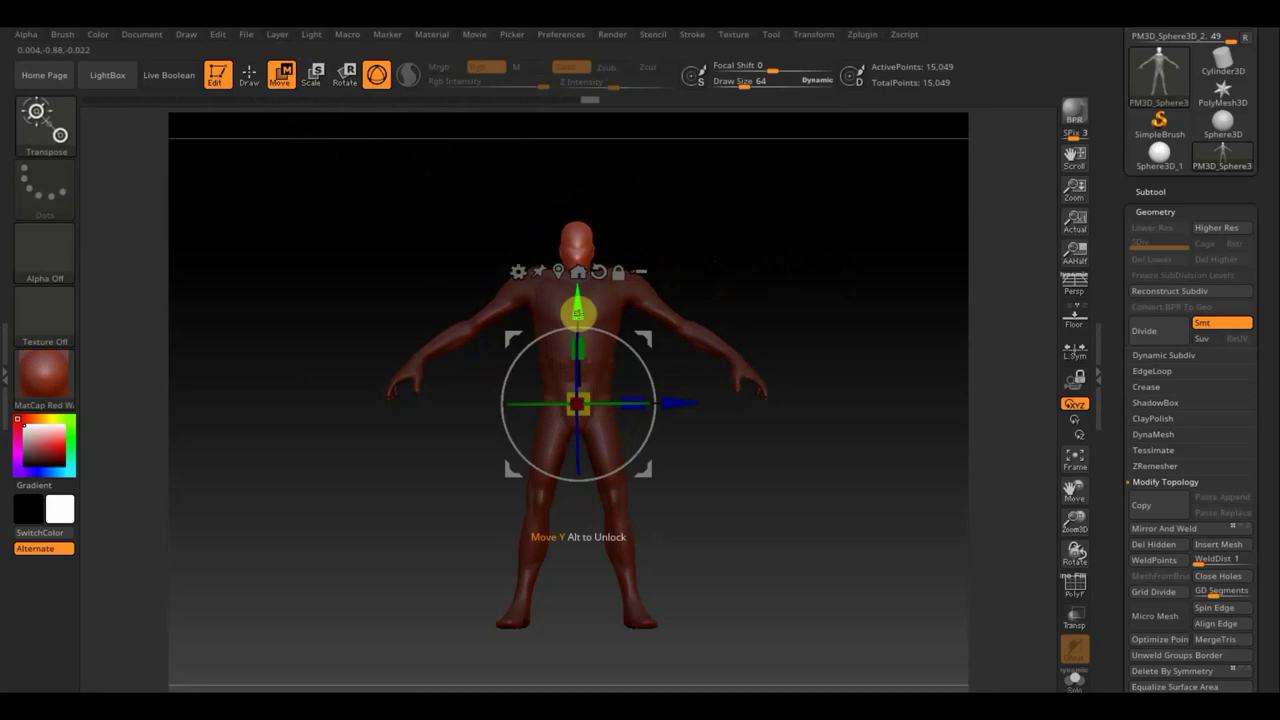
left_click_drag(578, 313, 578, 292)
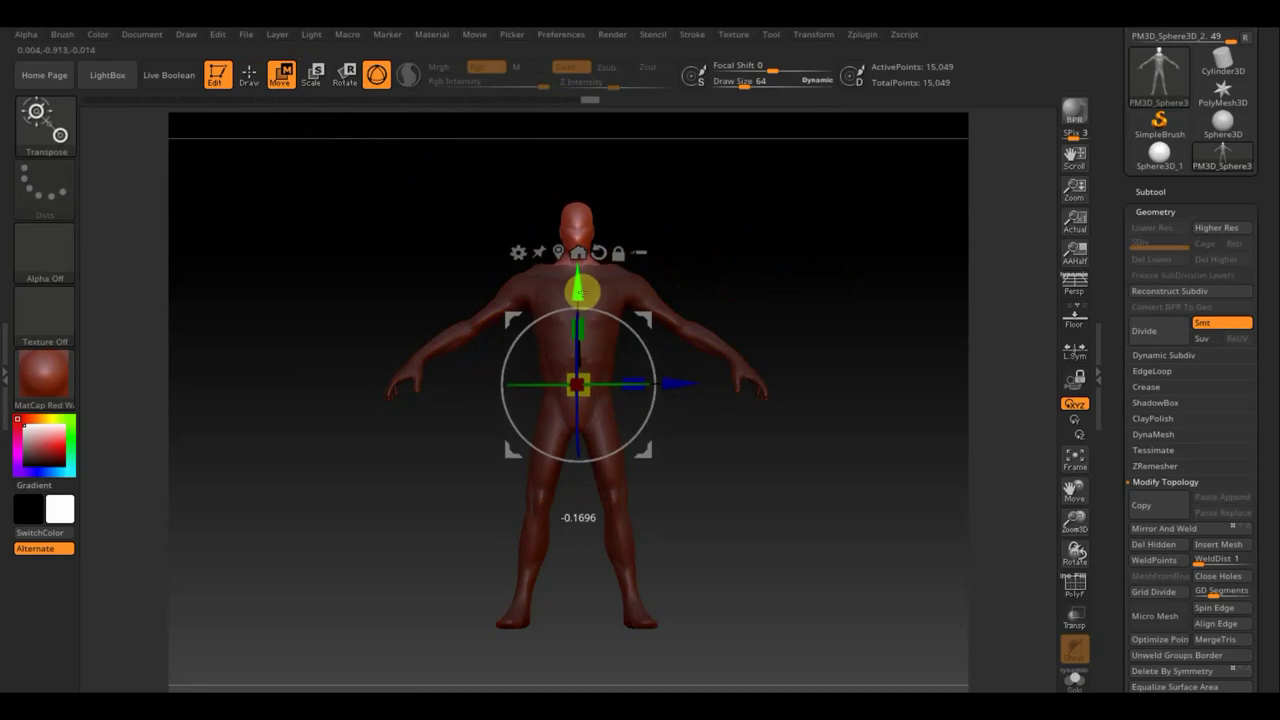
left_click(249, 75)
mouse_move(811, 335)
left_mouse_down()
mouse_move(723, 351)
mouse_move(737, 323)
mouse_move(852, 318)
mouse_move(834, 323)
left_mouse_up()
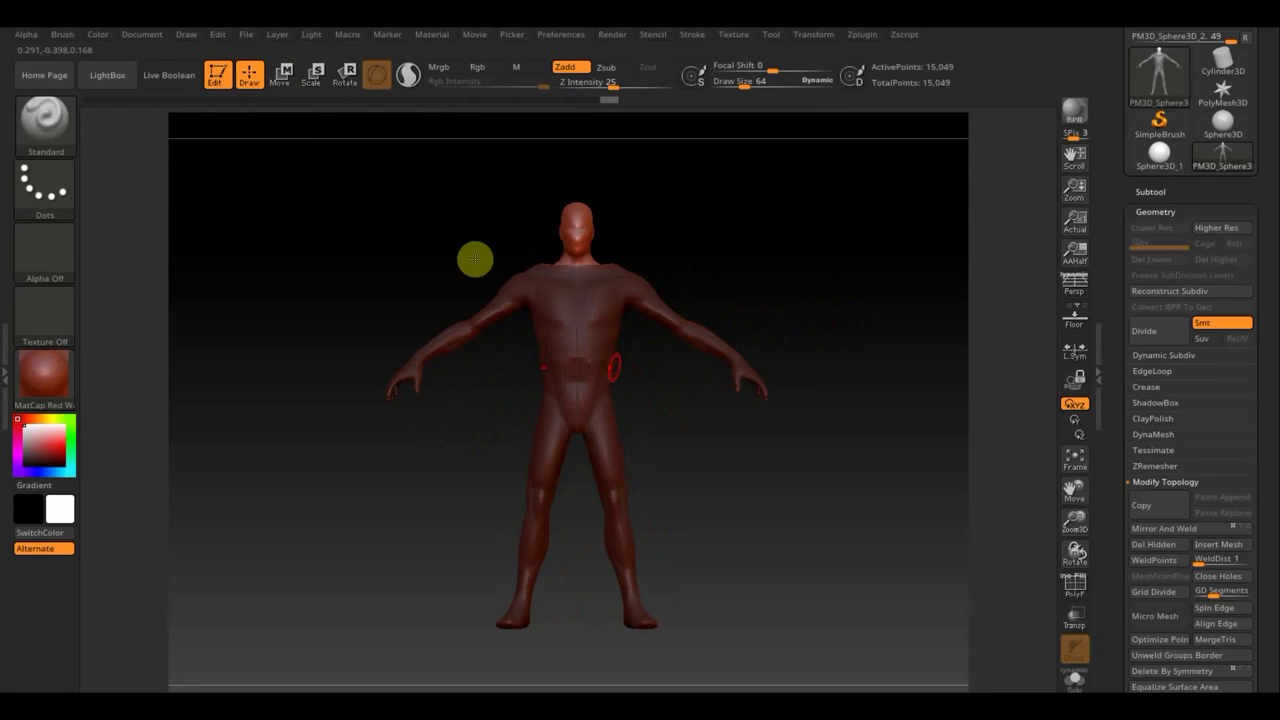
- Toggle Move and back to Draw, then clear the mask on empty canvas
left_click(287, 75)
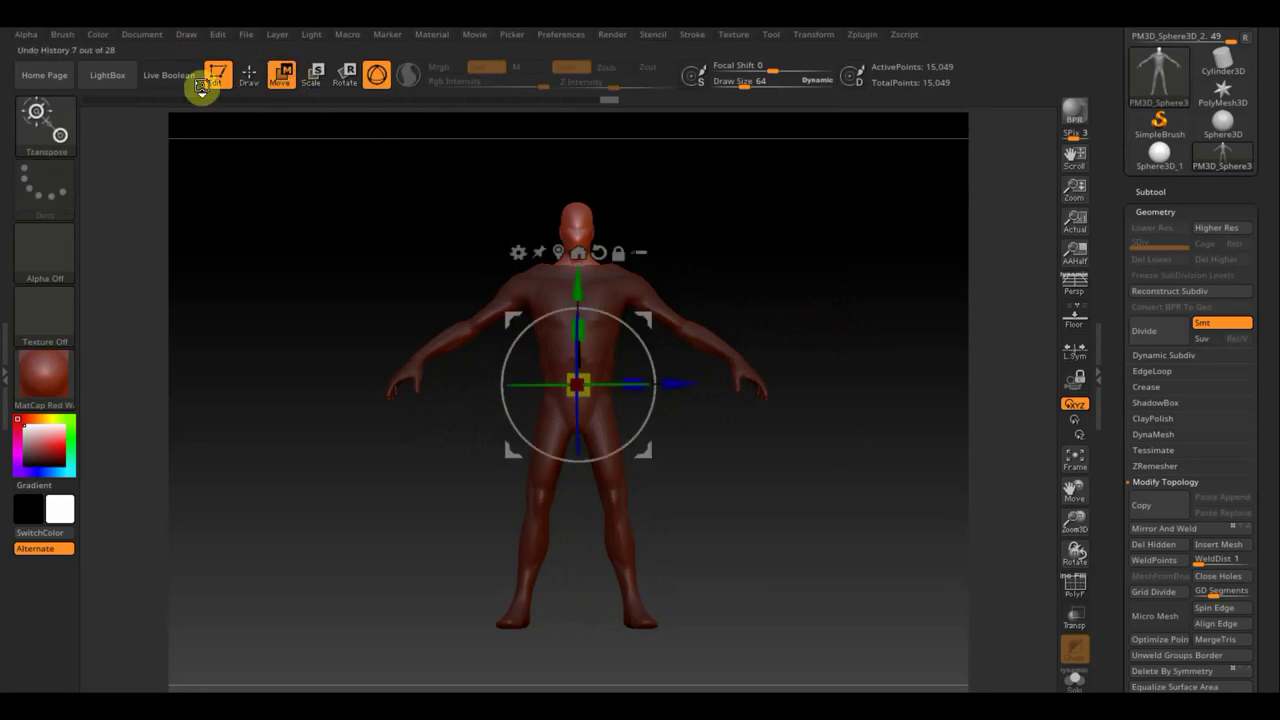
left_click(247, 72)
left_click(845, 315, "ctrl")
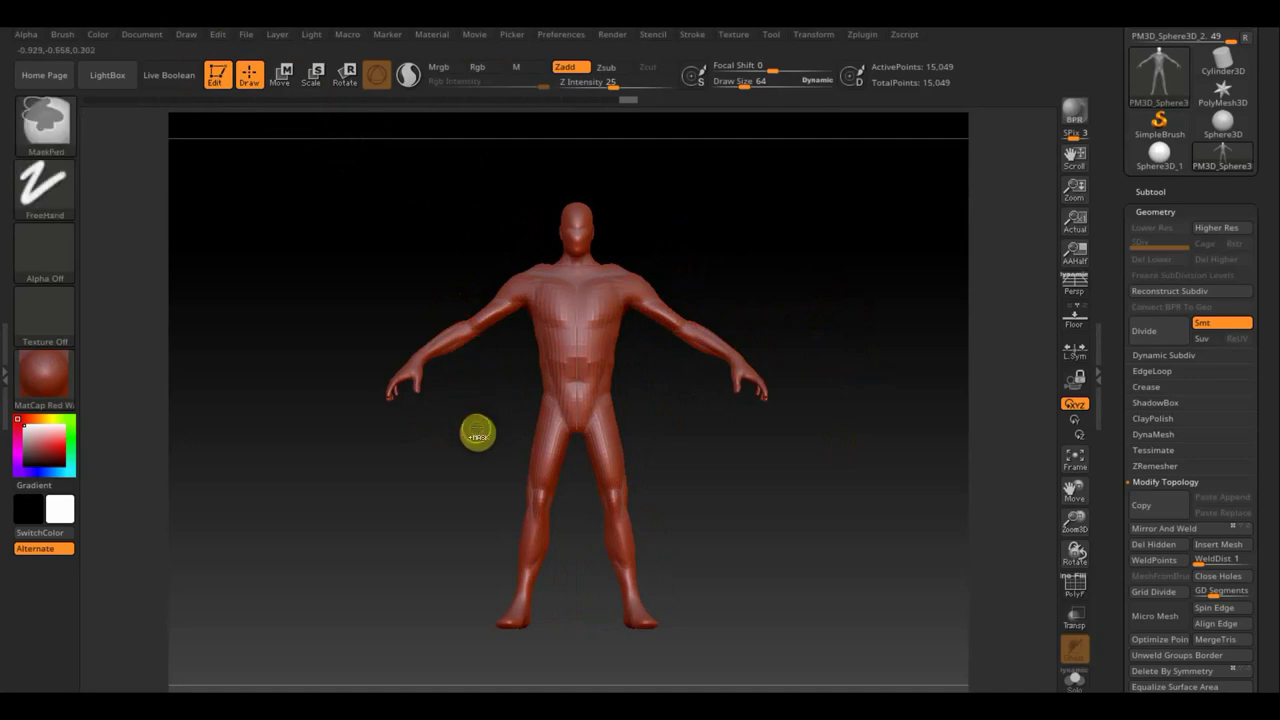
- Mask a rectangle over the arm on the viewer's left and invert it so only that arm is editable
left_click_drag(475, 425, 372, 325, "ctrl")
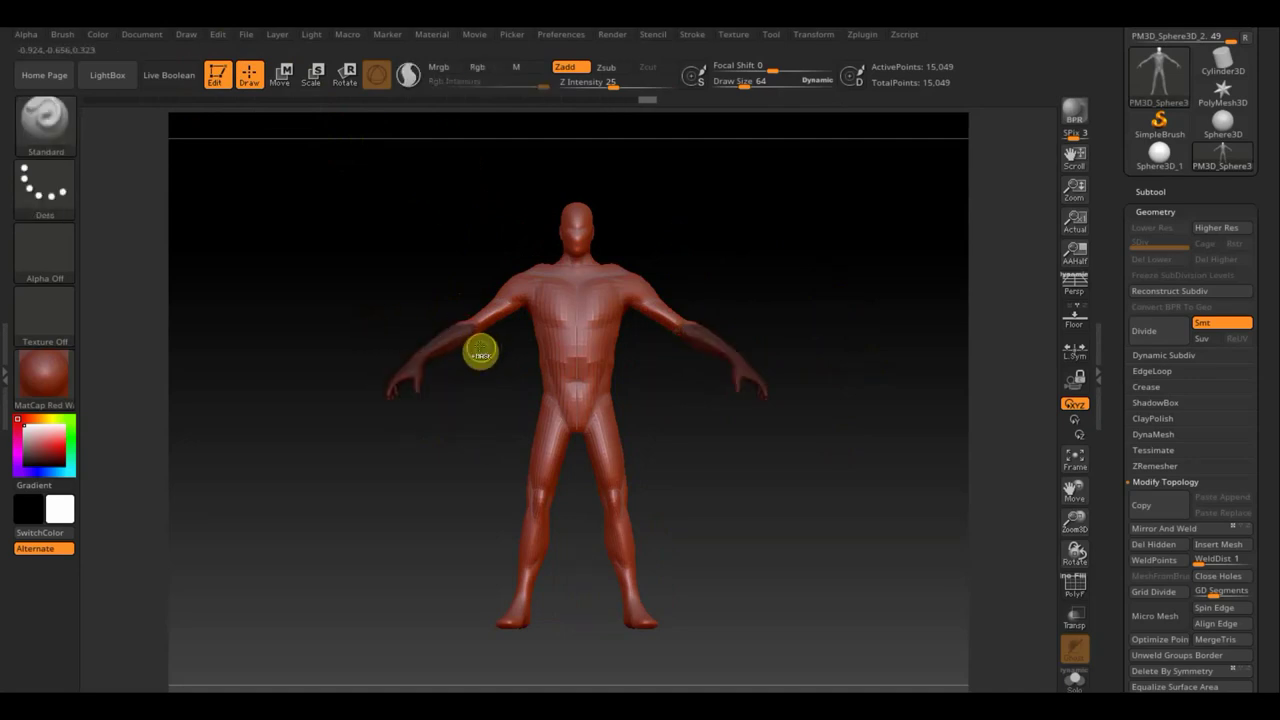
key("ctrl")
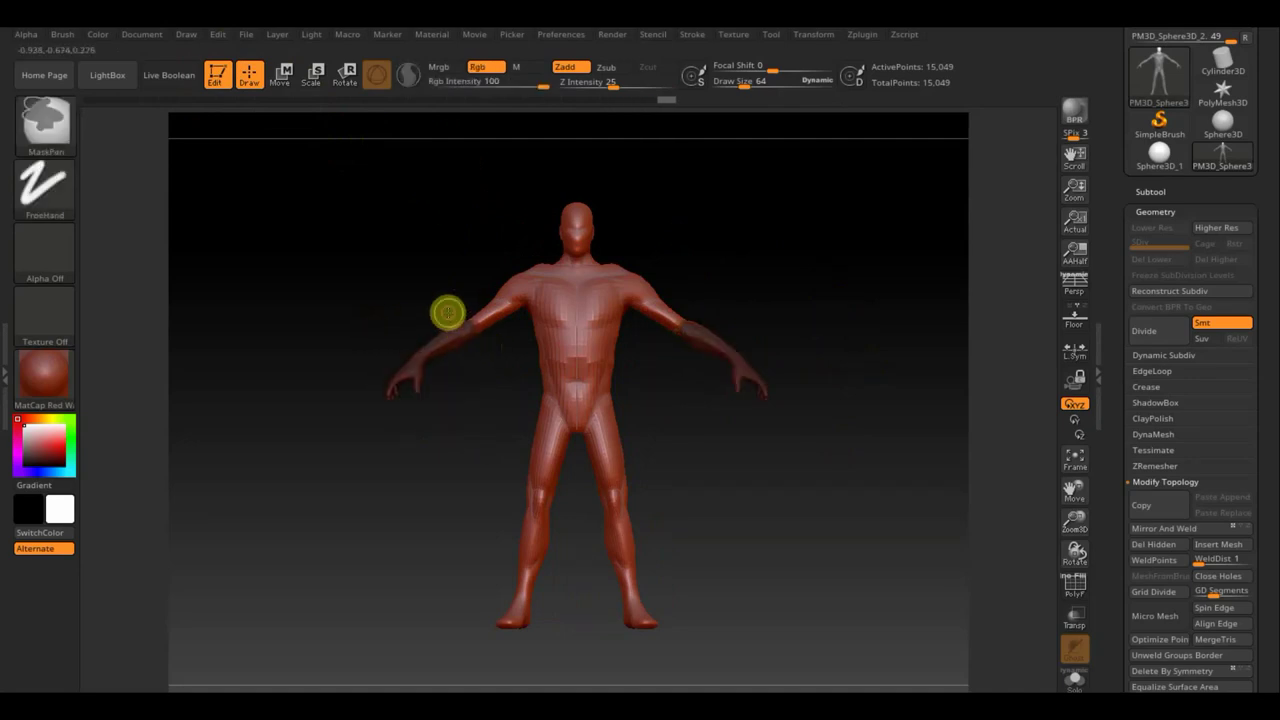
mouse_move(440, 314)
left_mouse_down()
mouse_move(520, 351)
mouse_move(583, 349)
mouse_move(531, 338)
mouse_move(566, 283)
mouse_move(526, 277)
mouse_move(780, 259)
left_mouse_up()
key("ctrl")
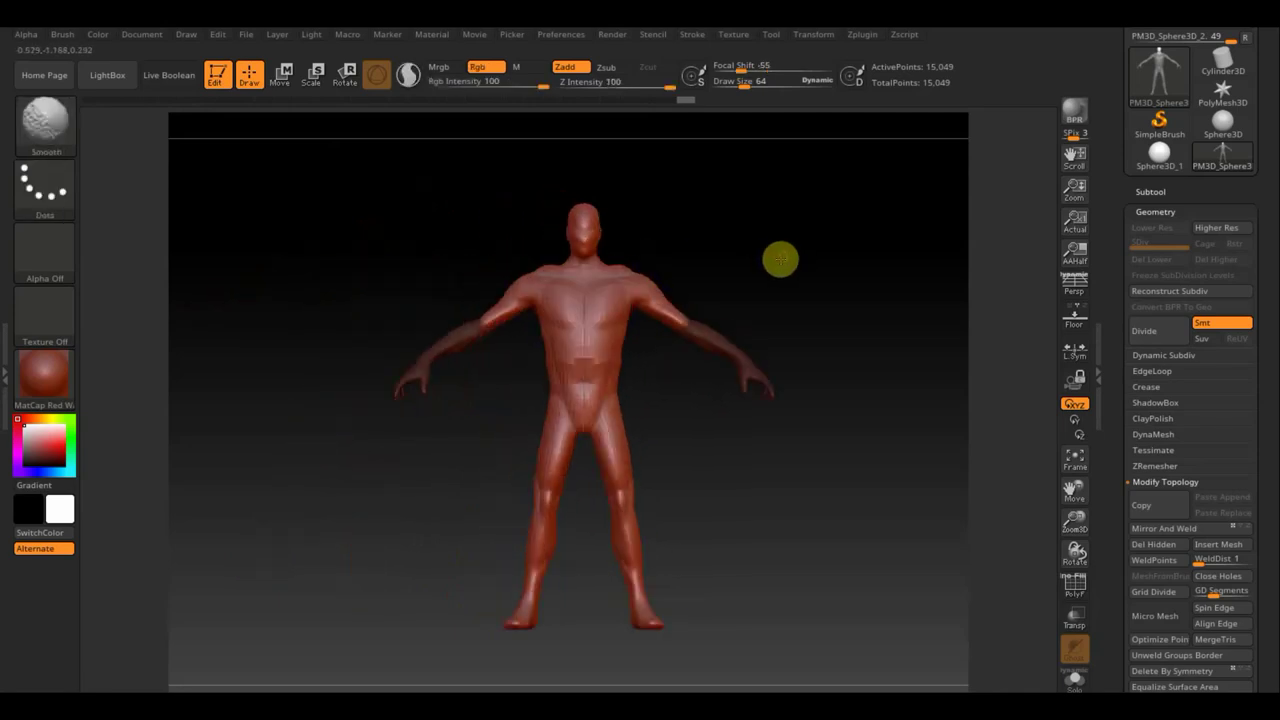
key("ctrl")
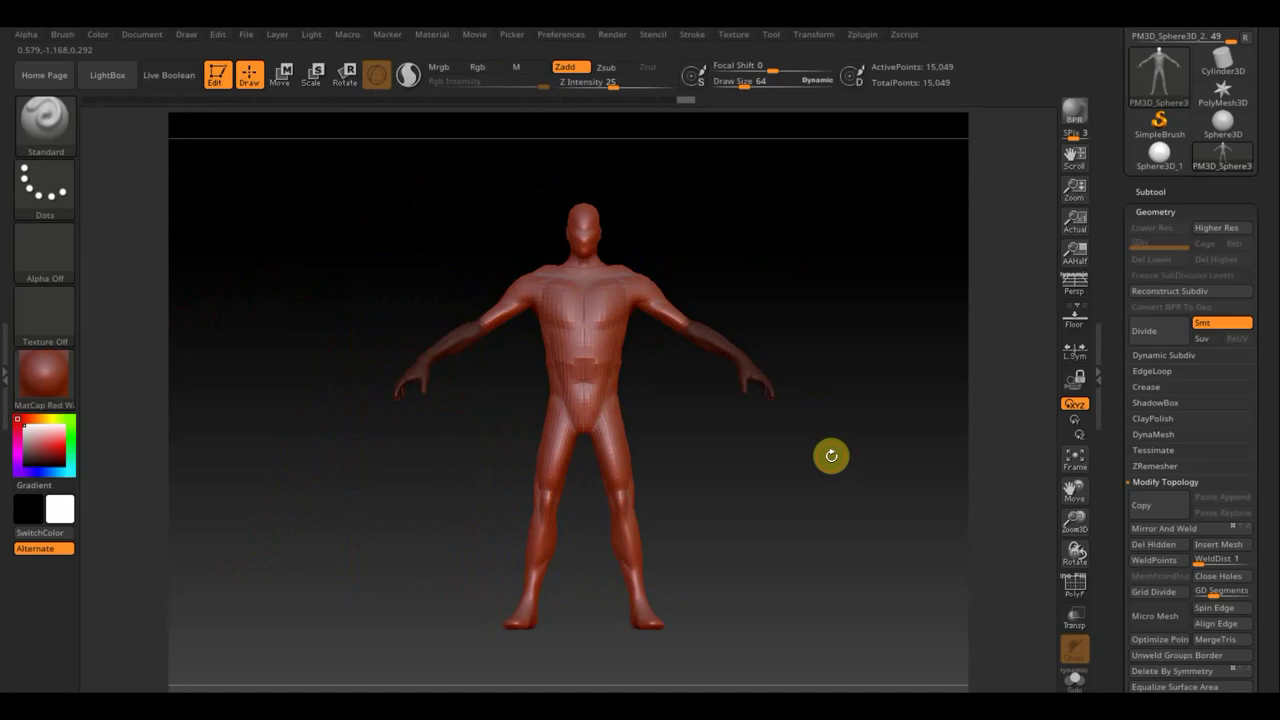
left_click_drag(832, 452, 677, 290, "ctrl")
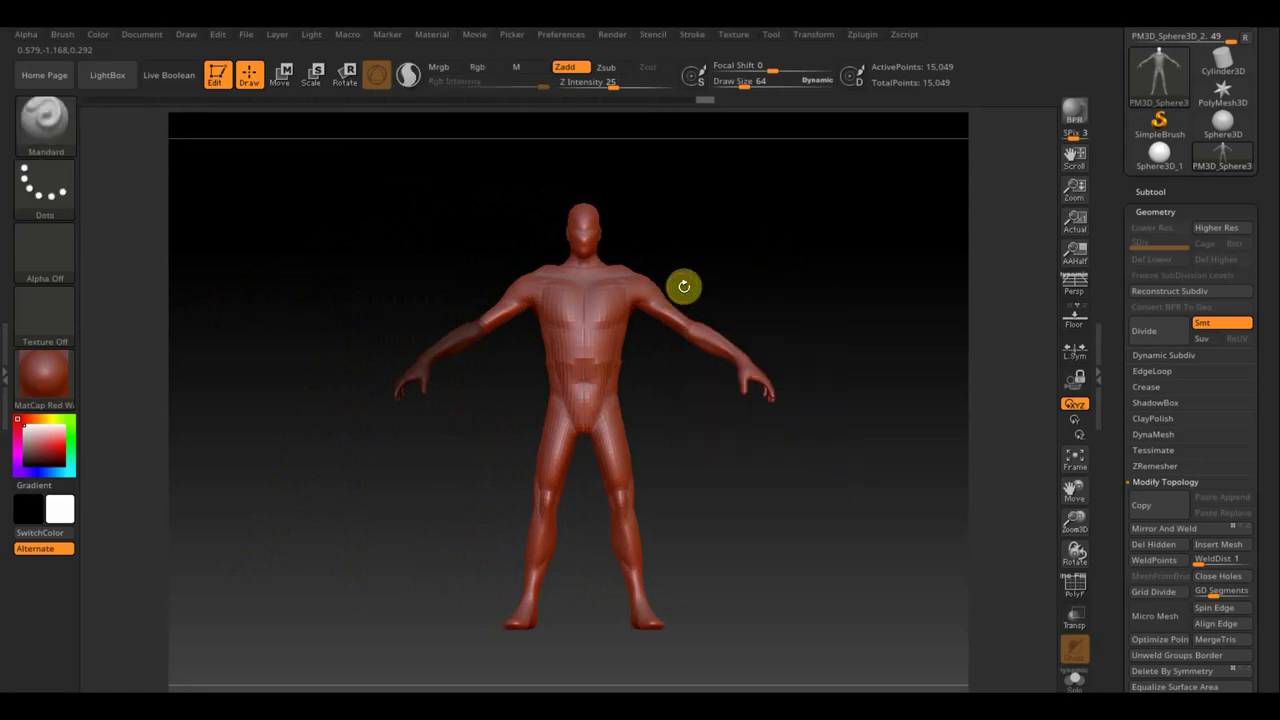
left_click(736, 326, "ctrl")
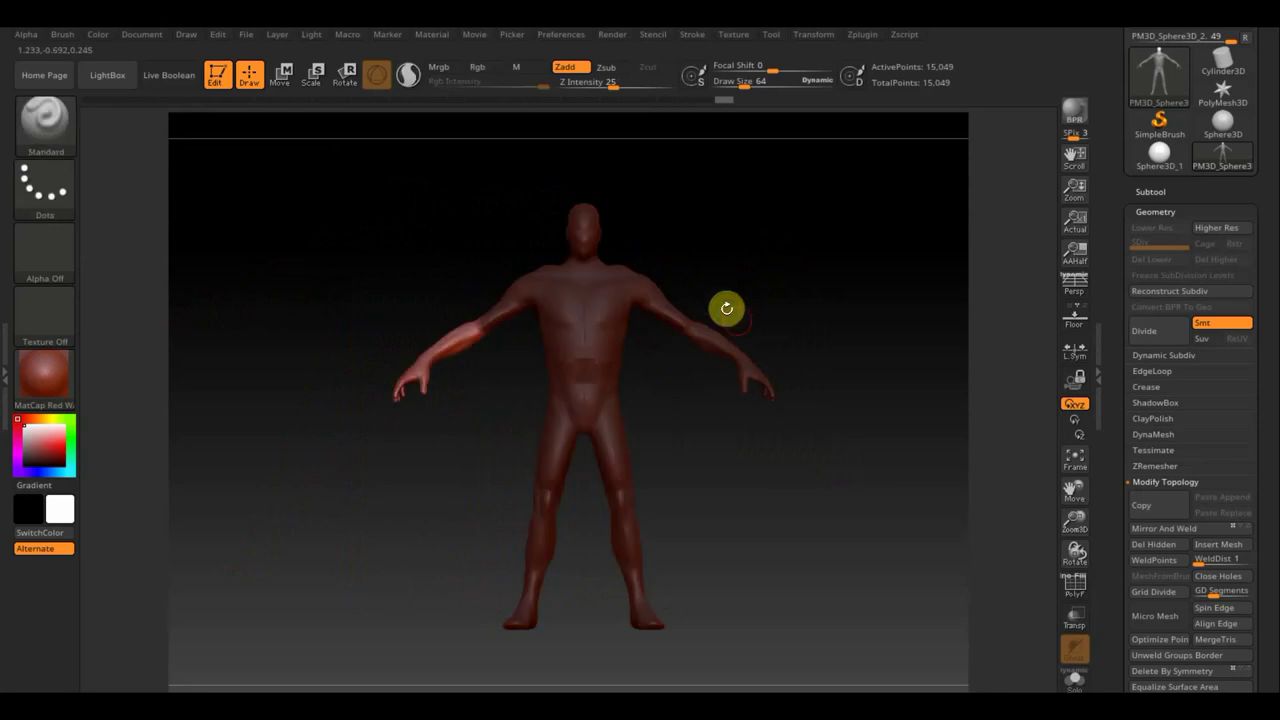
- Stretch the viewer's-left arm longer and lower with the Move gizmo, then clear the mask in Draw mode
left_click(289, 76)
left_click_drag(585, 387, 606, 408)
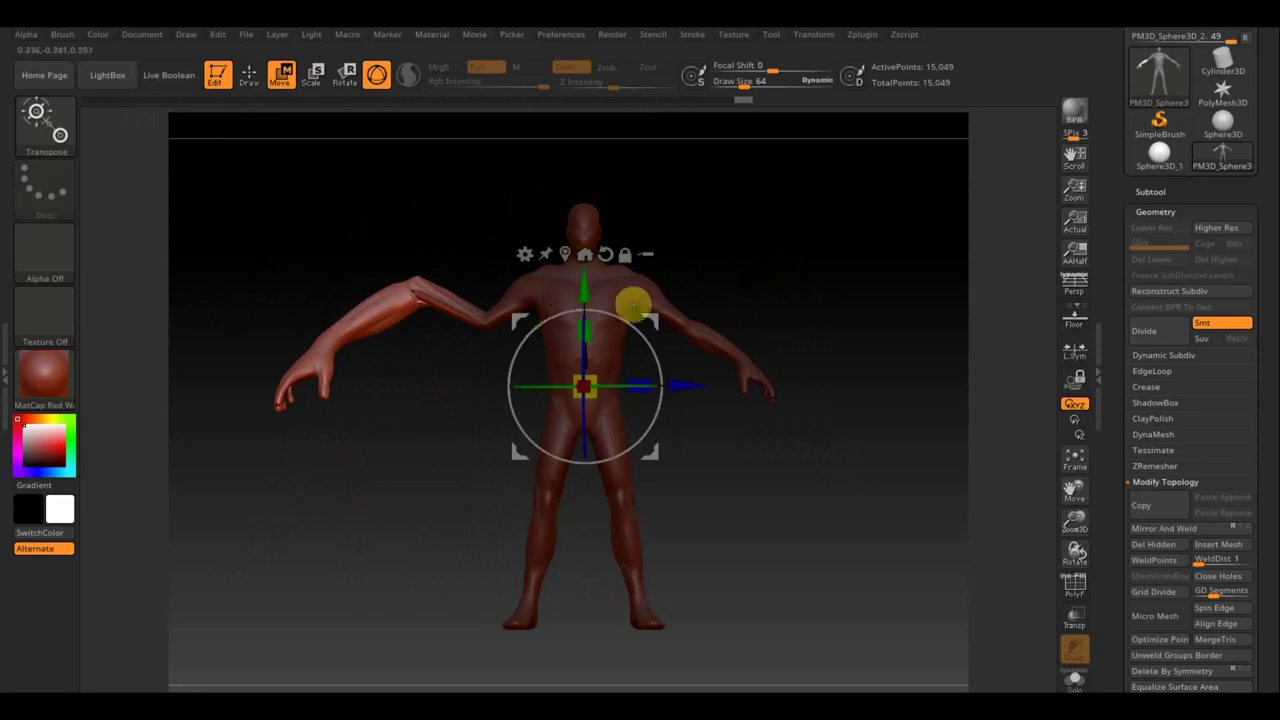
left_click_drag(522, 318, 587, 359)
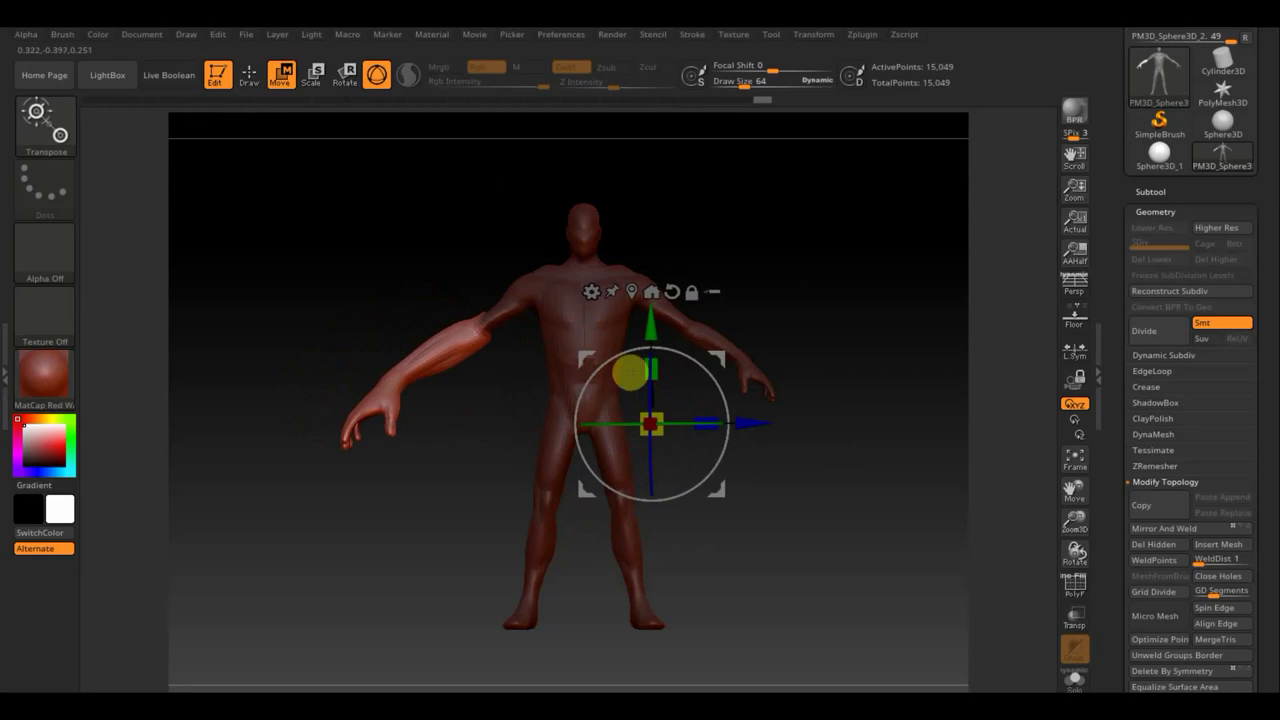
left_click(249, 74)
left_click_drag(805, 285, 786, 263, "ctrl")
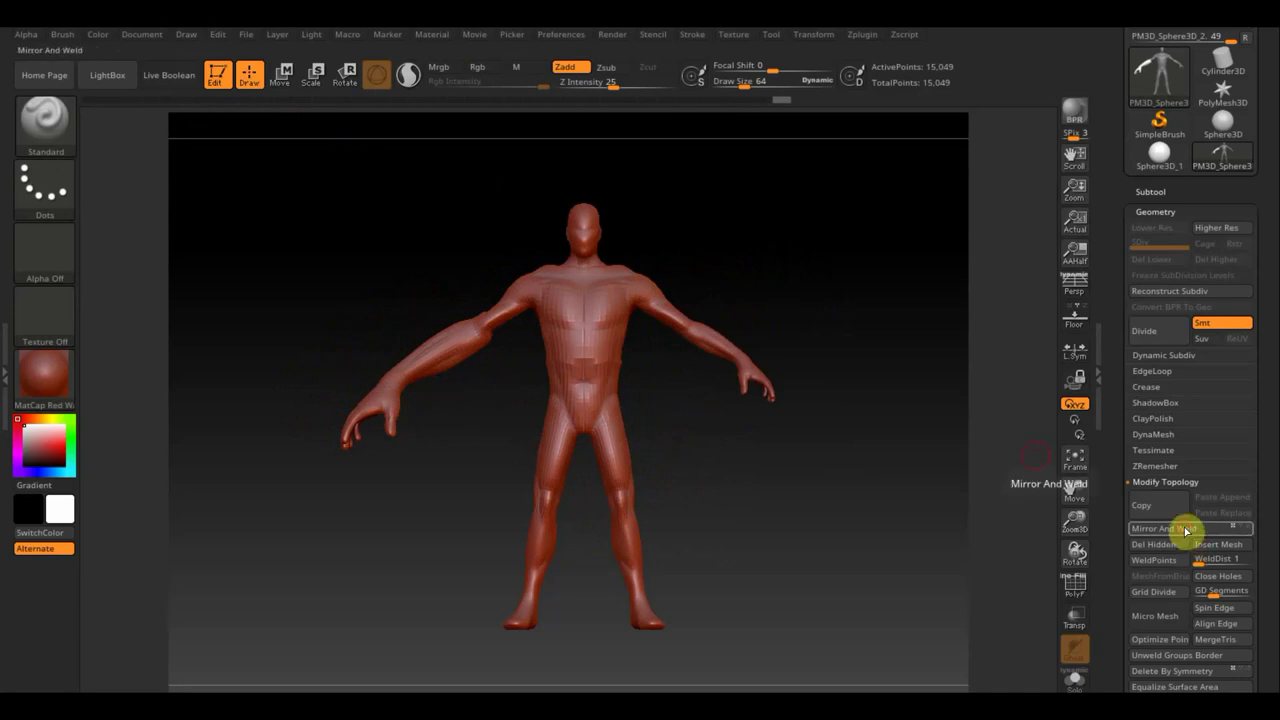
- Apply Mirror And Weld so both arms match the lengthened one, at 15,241 points
left_click(1182, 529)
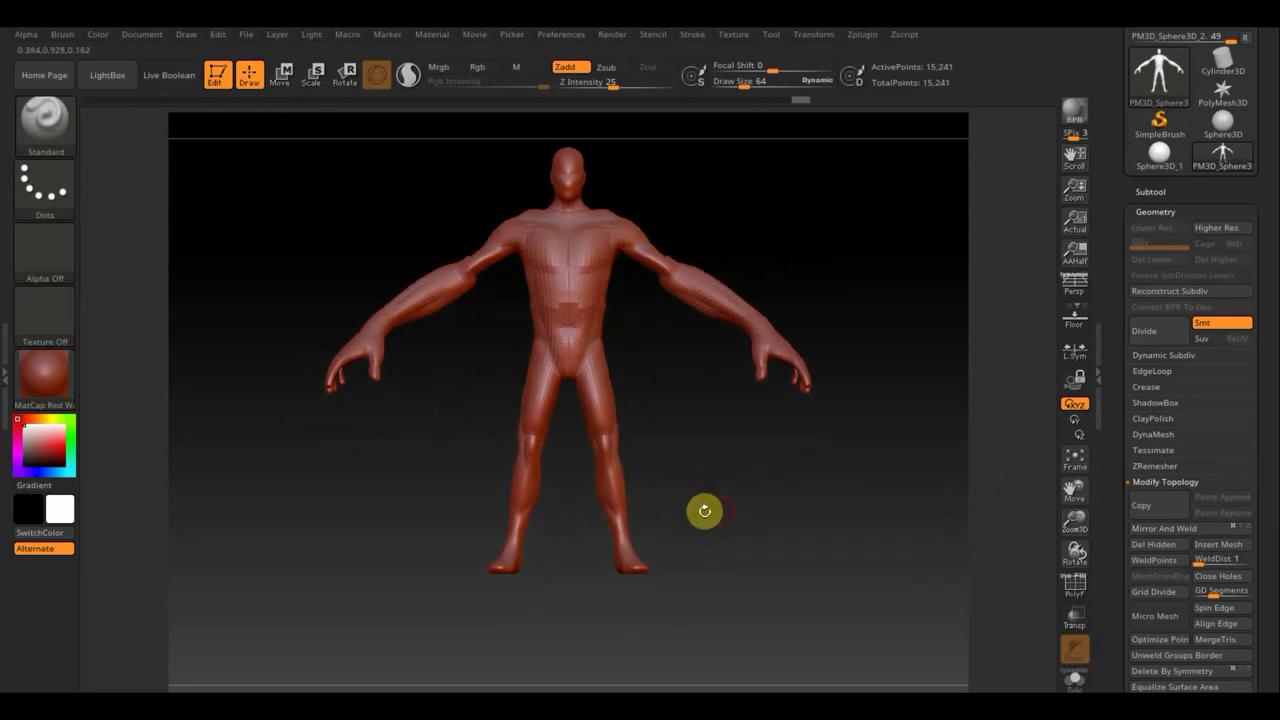
left_click(516, 372)
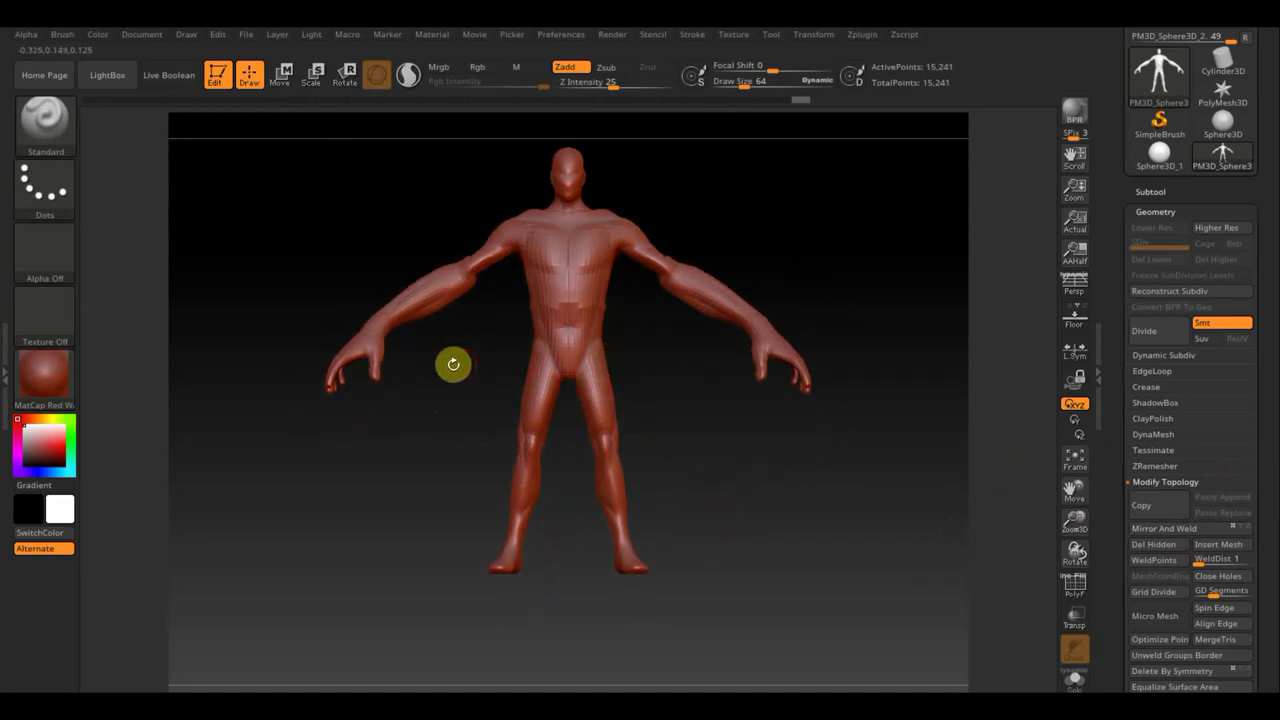
- Mask the viewer's-left leg from thigh to foot, fill the hip from the back, and return to front view
left_click(466, 401)
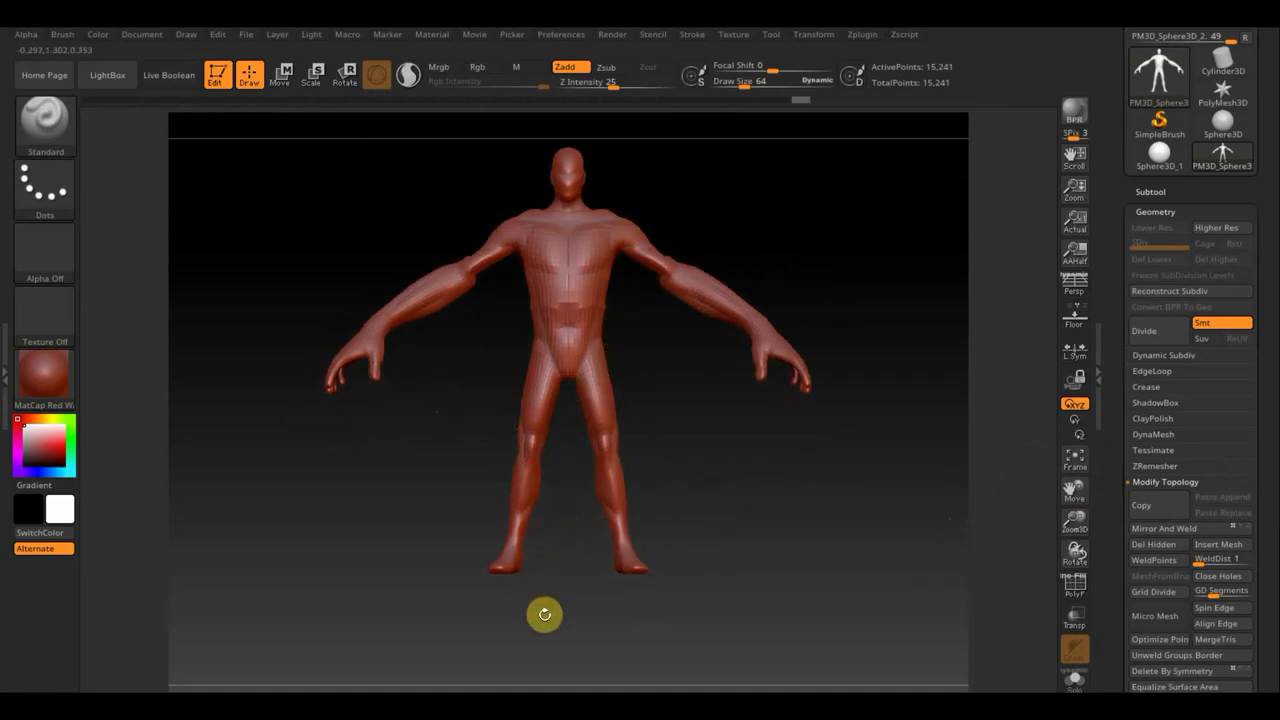
key("ctrl")
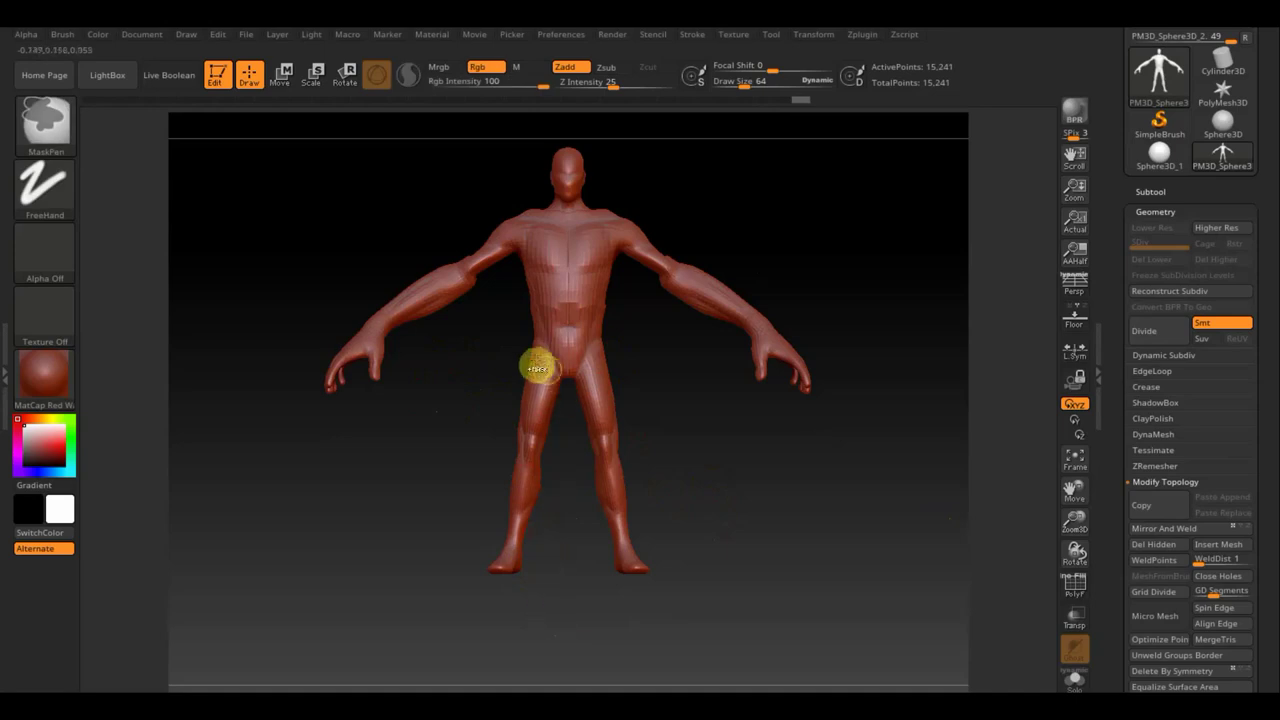
mouse_move(553, 390)
left_mouse_down("ctrl")
mouse_move(514, 381)
mouse_move(531, 411)
left_mouse_up("ctrl")
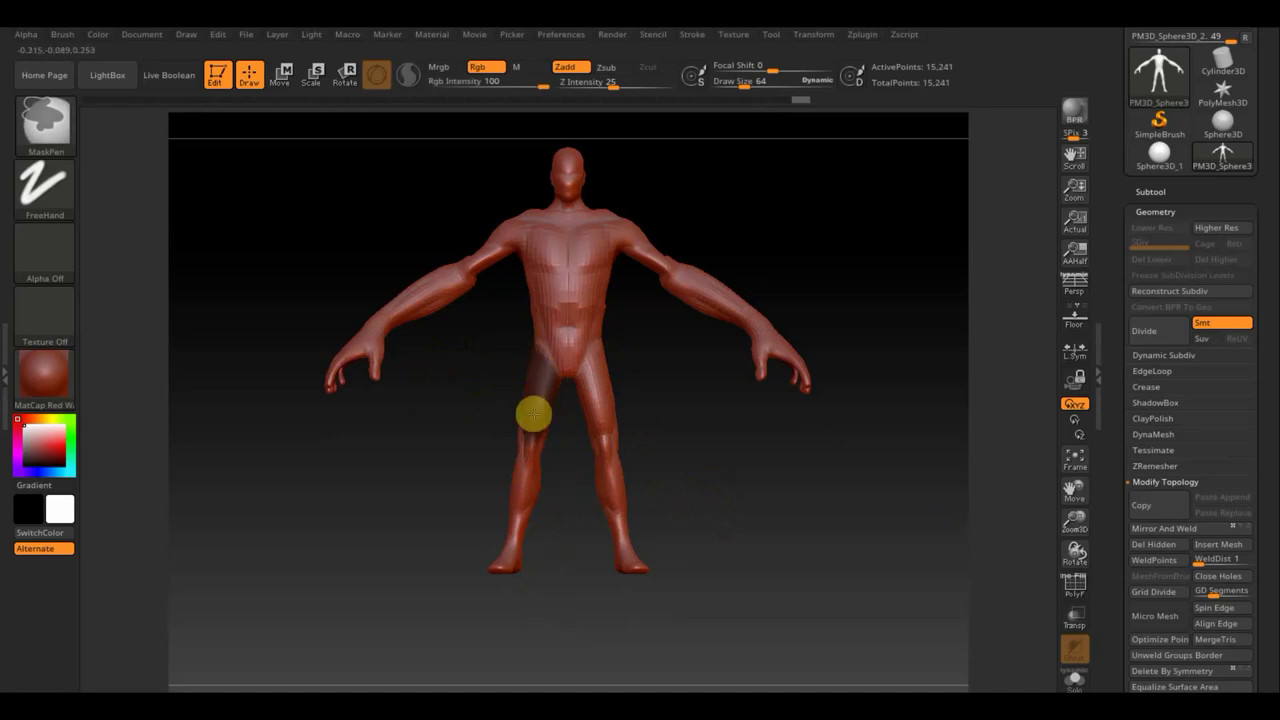
left_click_drag(562, 596, 471, 410, "ctrl")
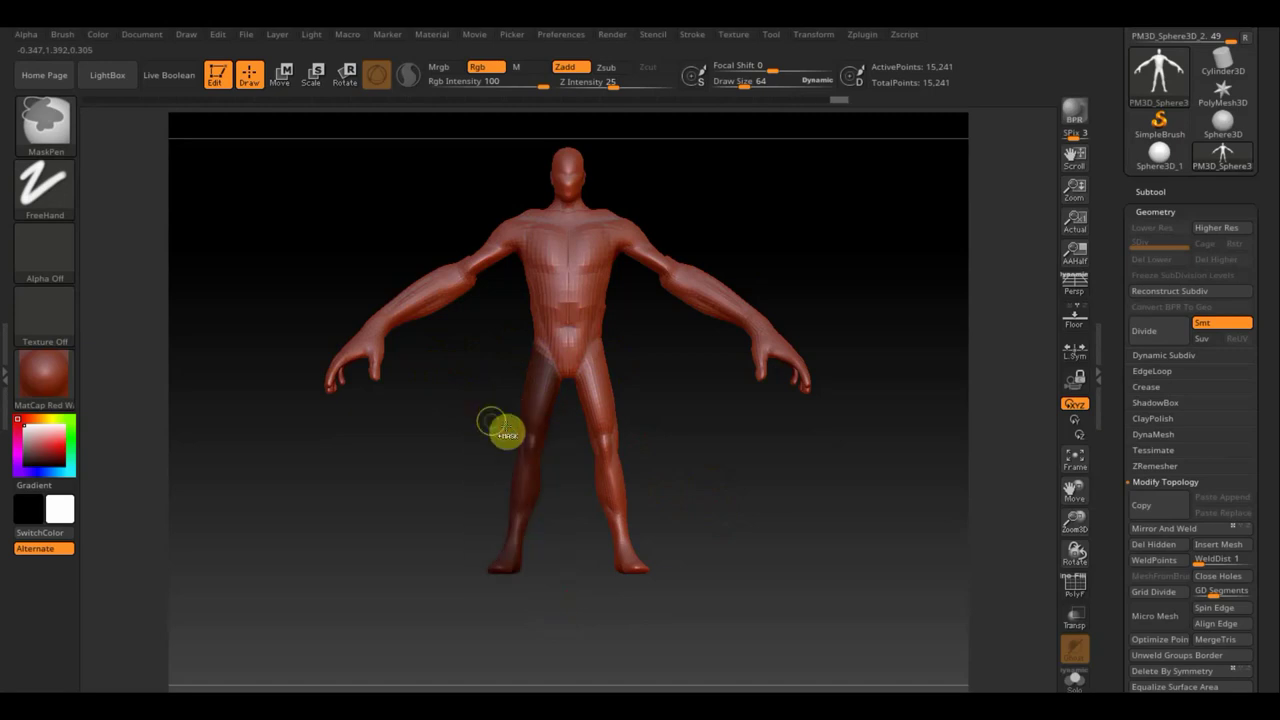
left_click_drag(720, 440, 876, 447)
key("ctrl")
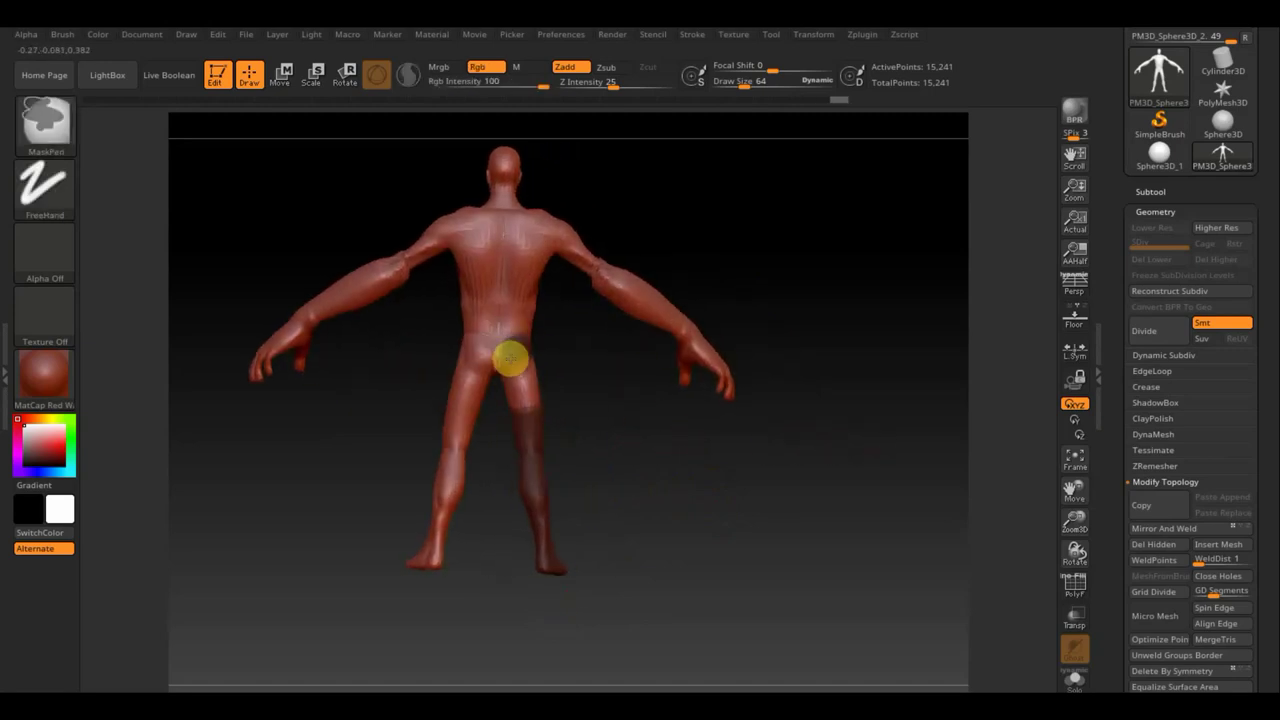
mouse_move(512, 389)
left_mouse_down("ctrl")
mouse_move(511, 406)
mouse_move(523, 369)
mouse_move(536, 423)
left_mouse_up("ctrl")
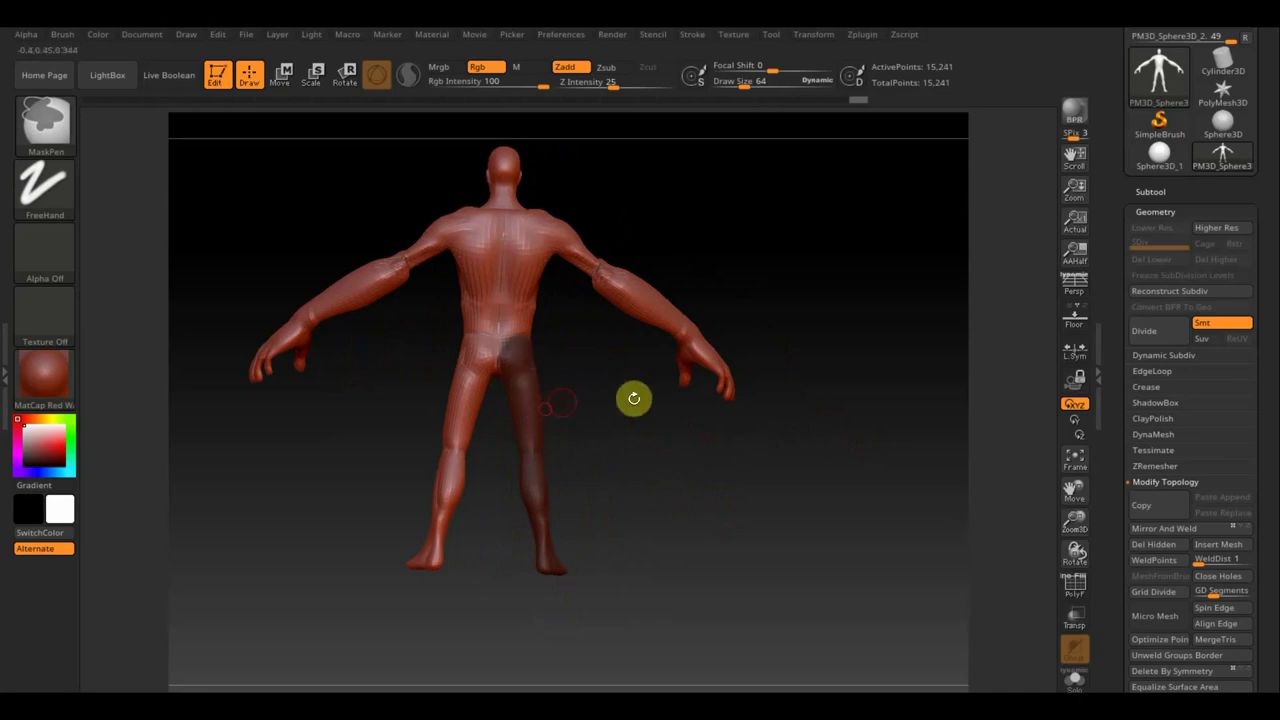
mouse_move(631, 397)
left_mouse_down()
mouse_move(475, 381)
mouse_move(666, 420)
left_mouse_up()
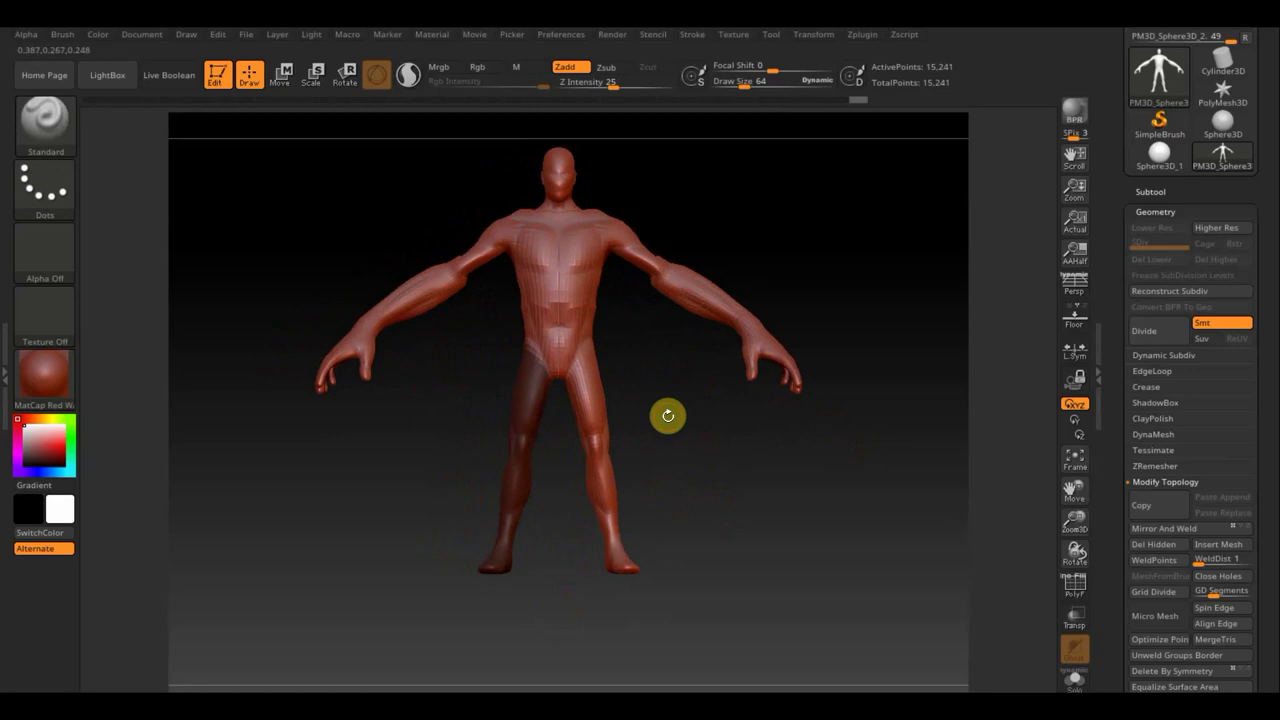
- Invert the mask to free the leg and lay a Transpose action line from hip to foot
left_click(668, 415, "ctrl")
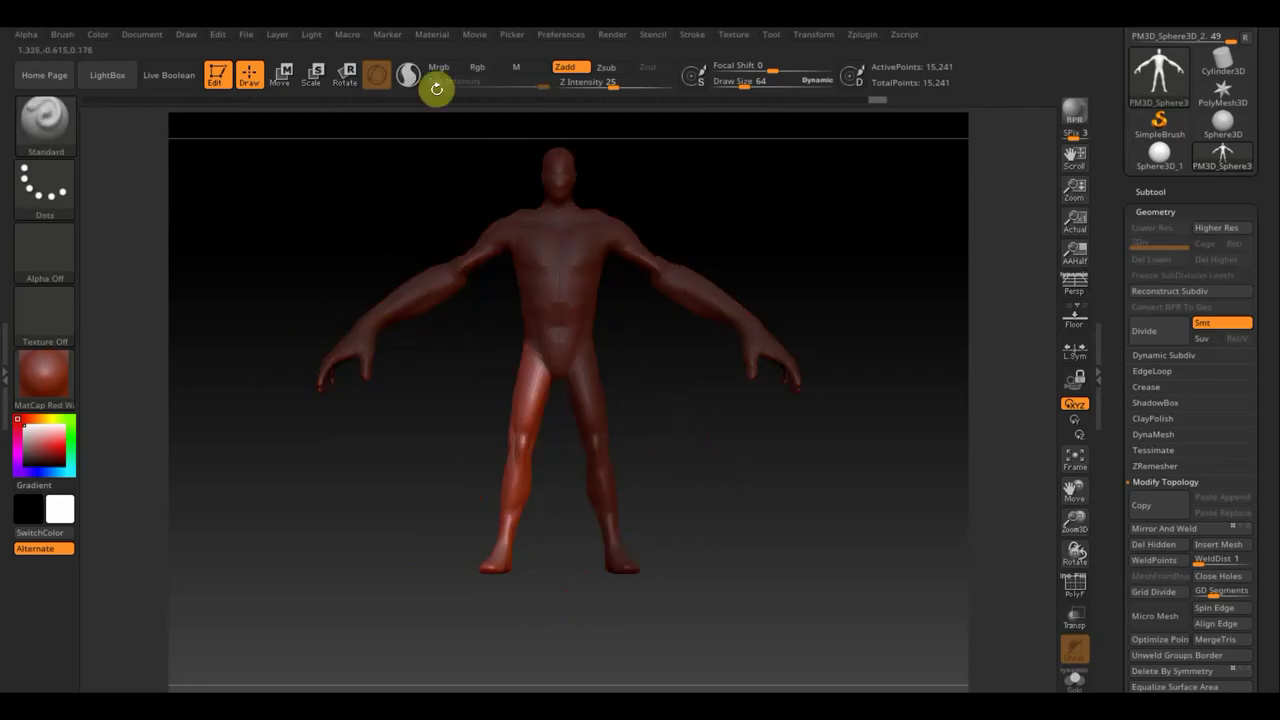
left_click(345, 70)
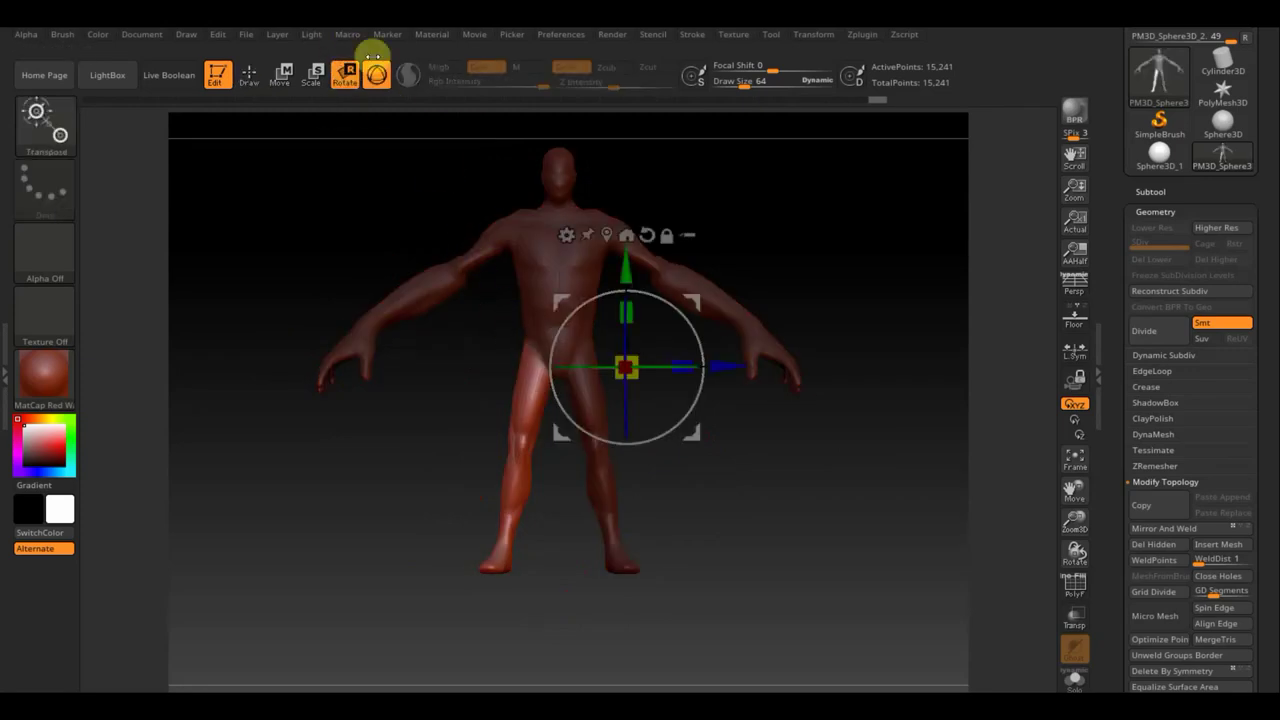
left_click(377, 75)
mouse_move(538, 362)
left_mouse_down()
mouse_move(497, 575)
mouse_move(513, 583)
left_mouse_up()
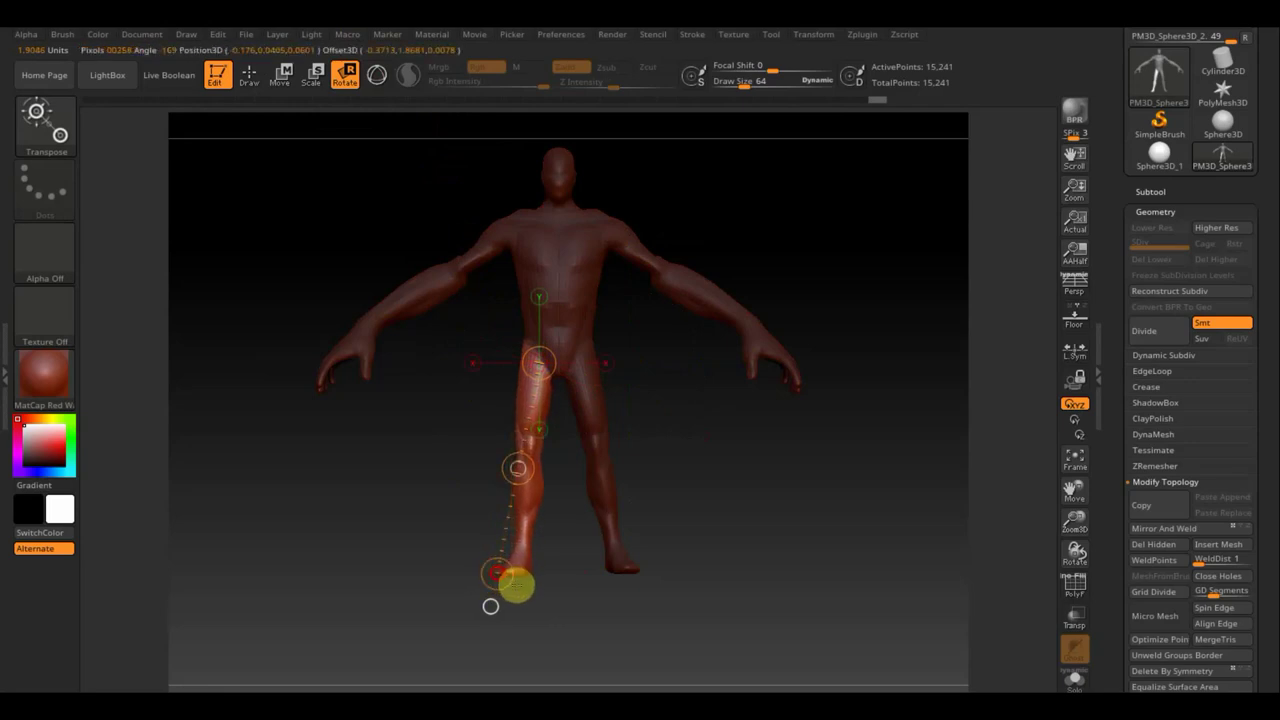
left_click_drag(514, 587, 516, 585)
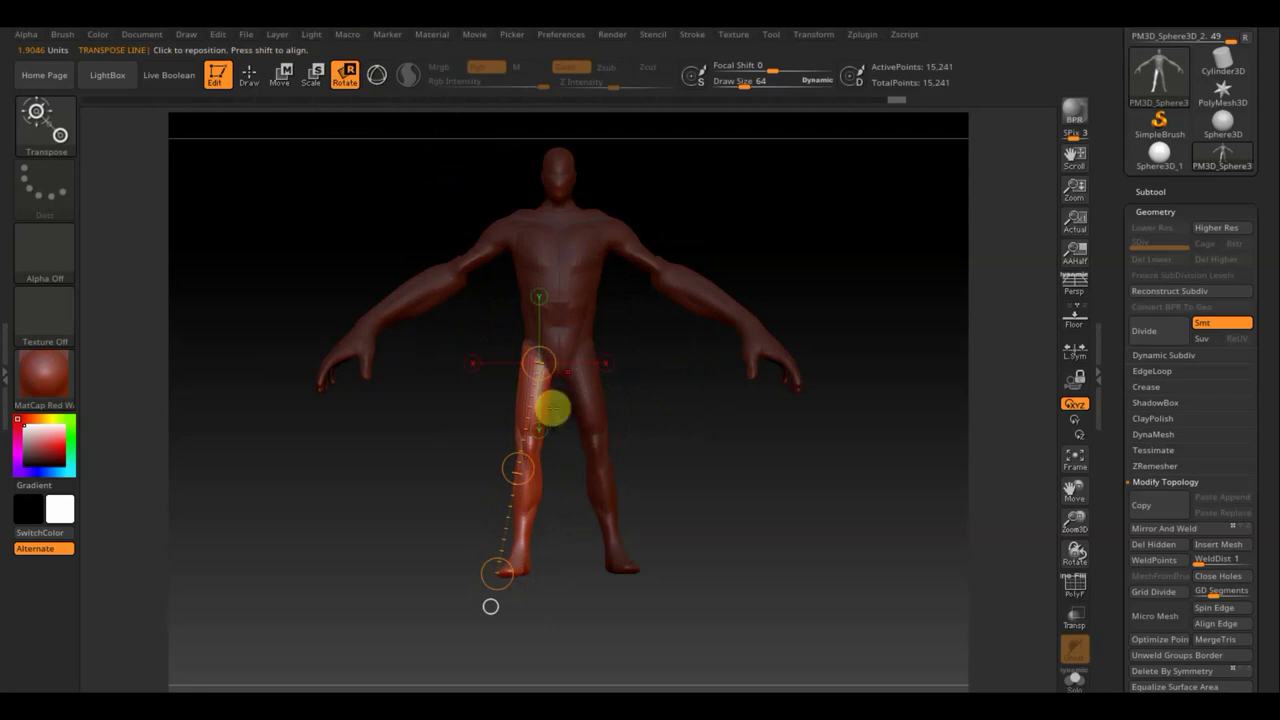
- Move the leg to lengthen it slightly, then return to Draw mode
left_click(282, 78)
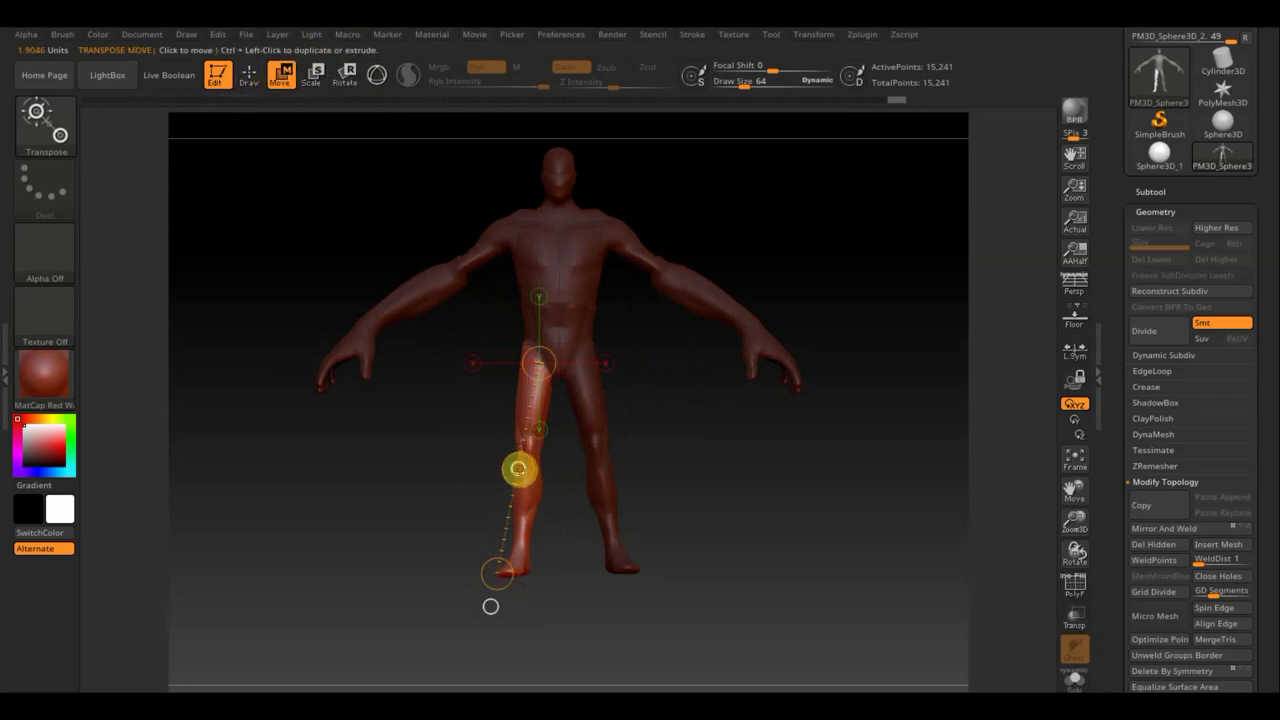
left_click_drag(517, 469, 517, 469)
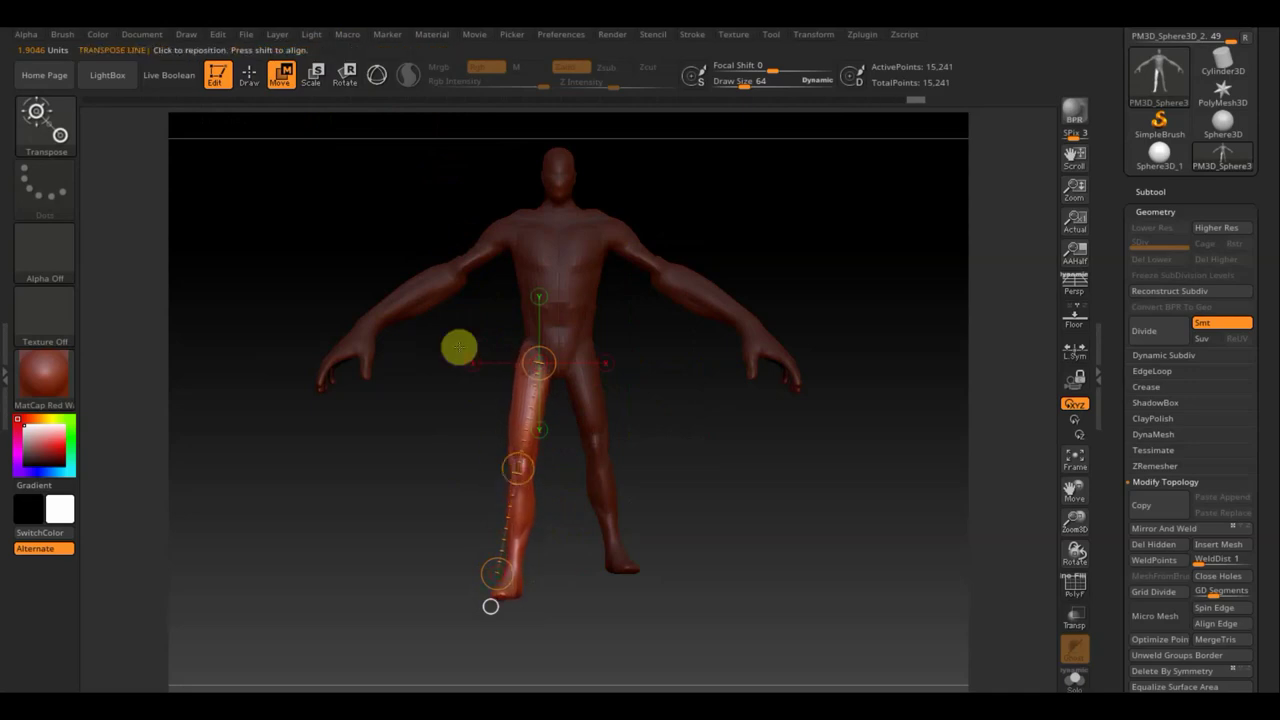
left_click(249, 75)
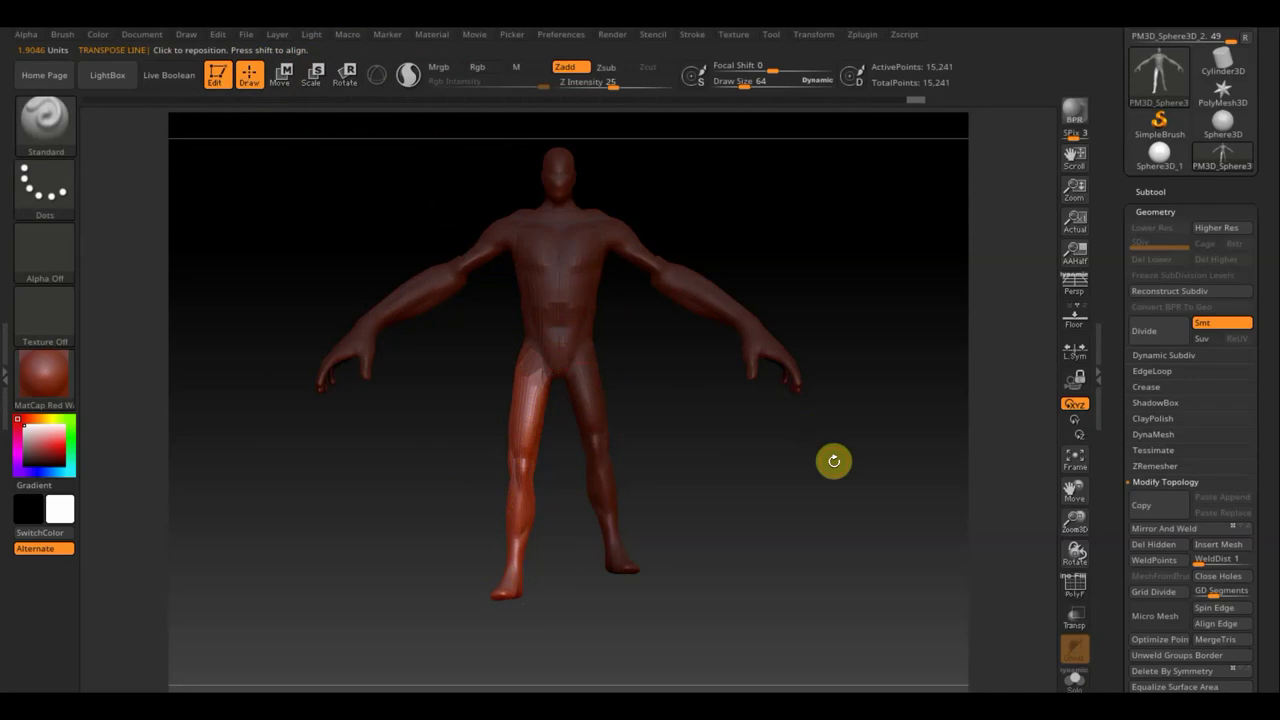
- Clear the mask and Mirror And Weld so both legs match the lengthened one
left_click_drag(832, 460, 837, 516, "ctrl")
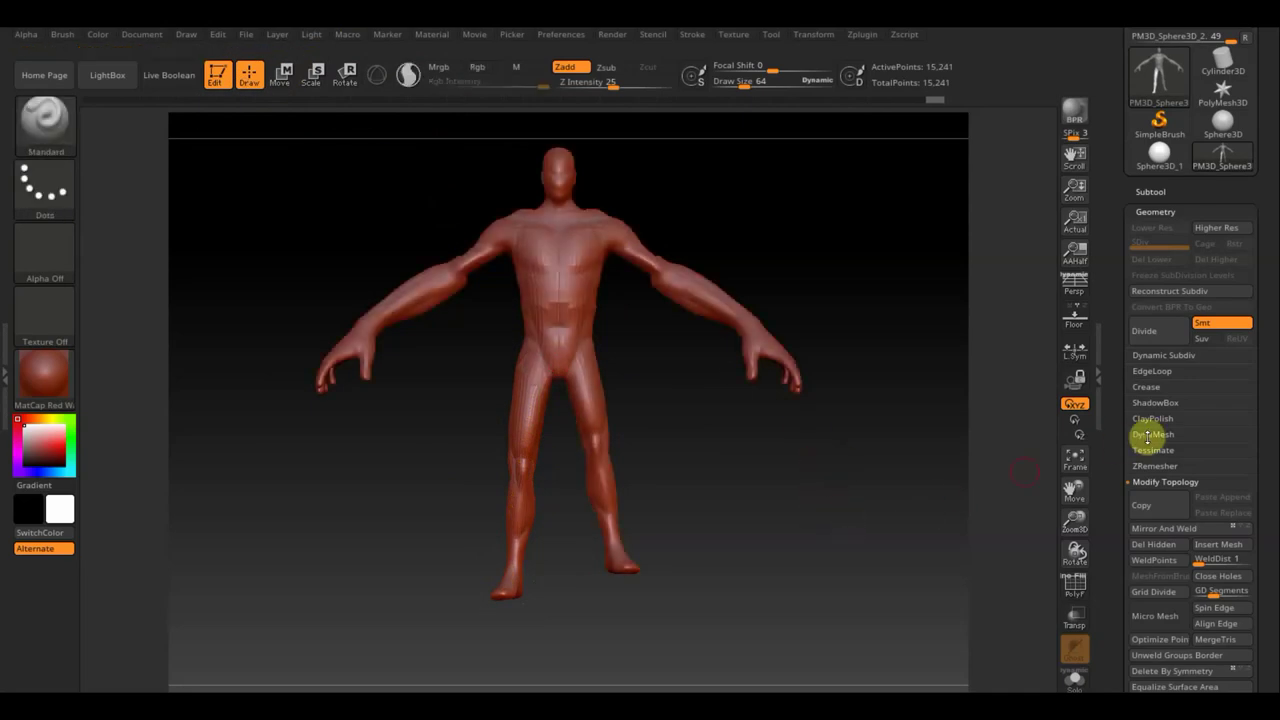
left_click(1174, 545)
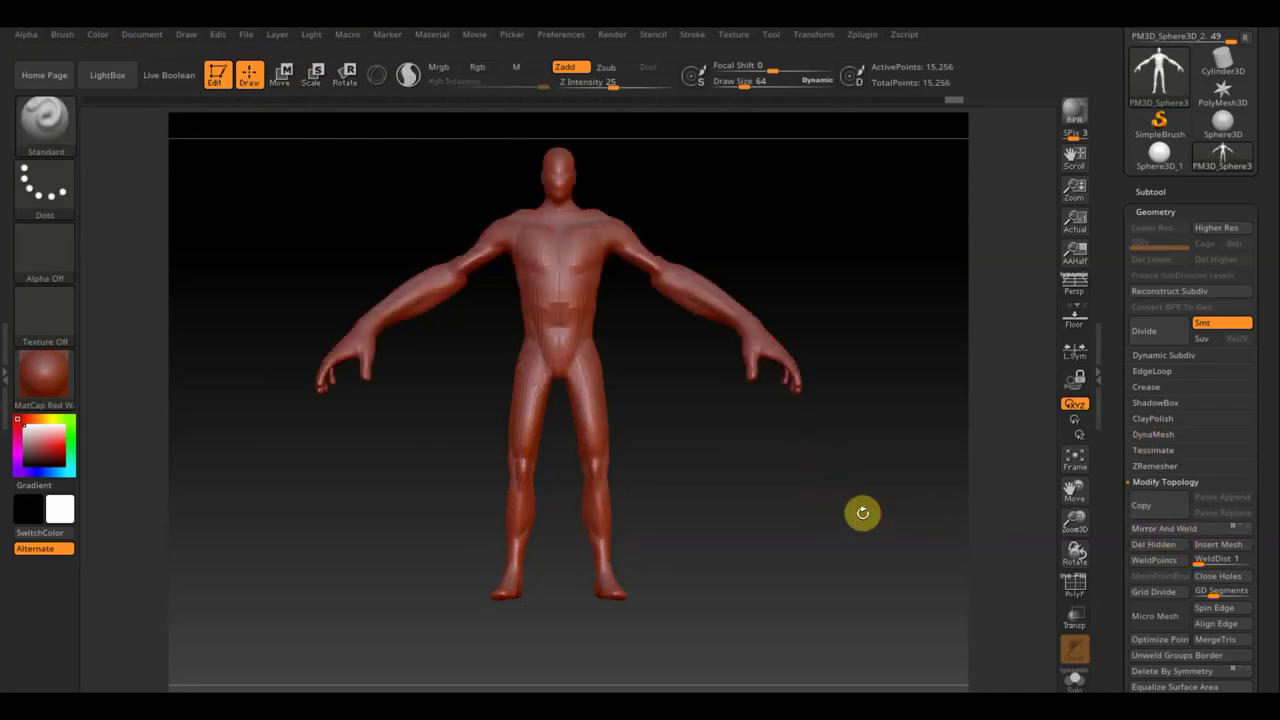
mouse_move(850, 513)
left_mouse_down()
mouse_move(683, 517)
mouse_move(851, 511)
mouse_move(828, 517)
left_mouse_up()
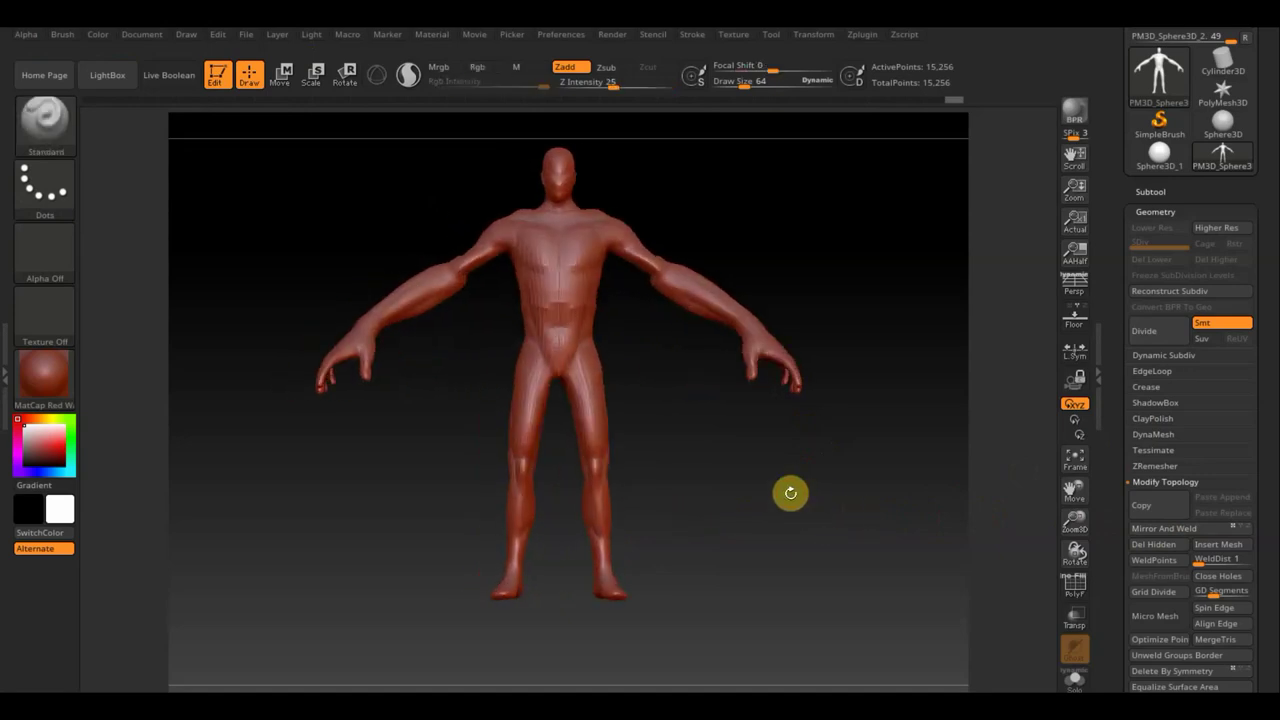
mouse_move(720, 500)
left_mouse_down("alt")
mouse_move(757, 583)
mouse_move(786, 609)
mouse_move(796, 673)
mouse_move(735, 712)
left_mouse_up("alt")
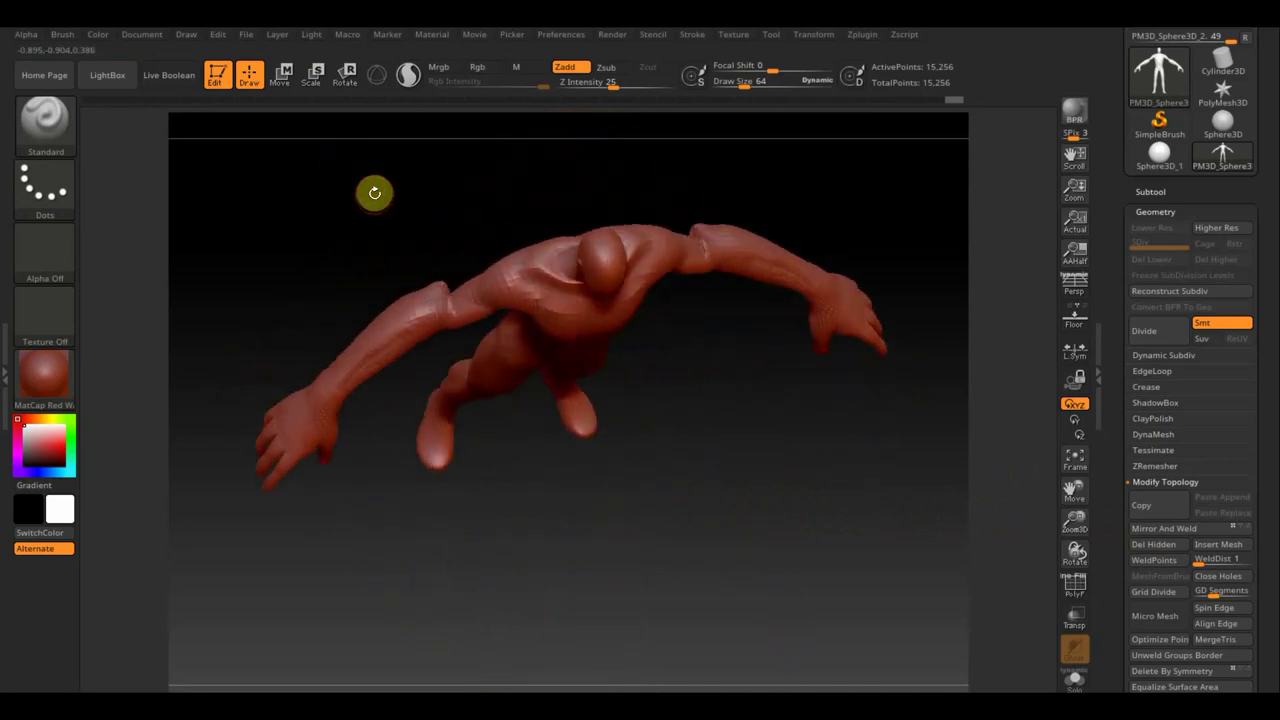
- Return to an upright front view and load the Move Topological brush
mouse_move(711, 420)
left_mouse_down()
mouse_move(689, 403)
mouse_move(689, 421)
mouse_move(723, 389)
left_mouse_up()
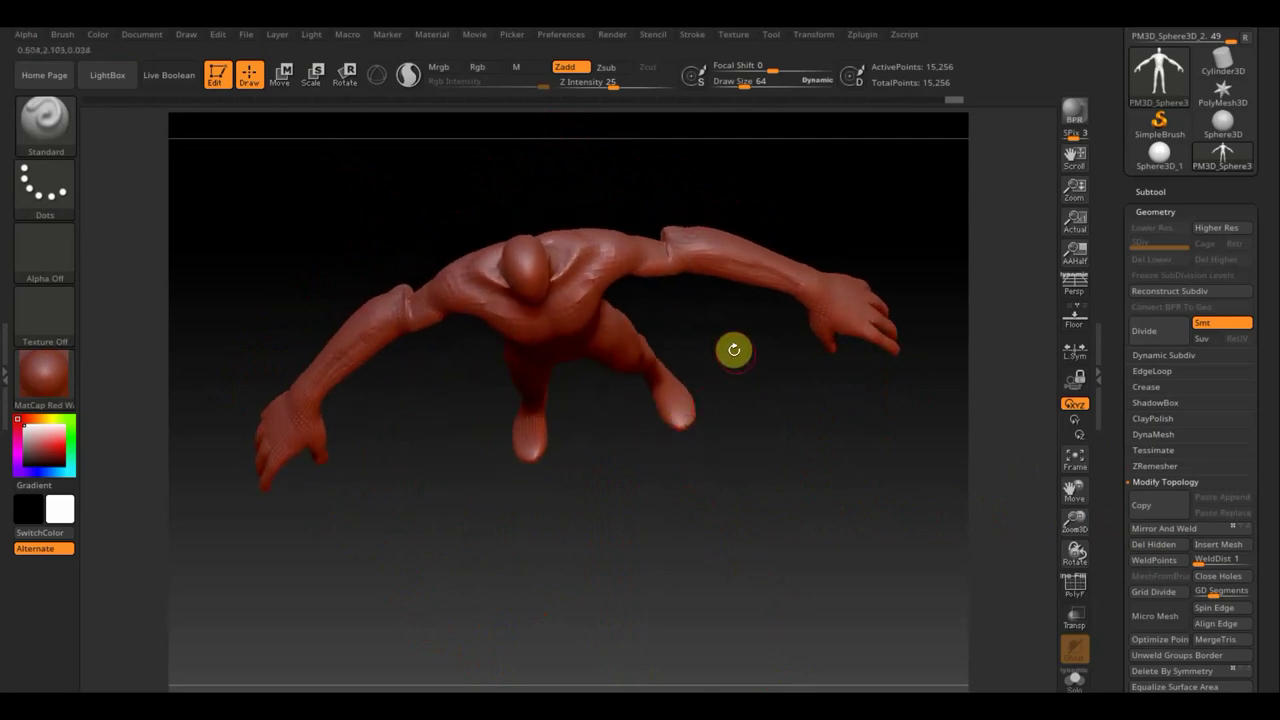
mouse_move(529, 472)
left_mouse_down("shift")
mouse_move(443, 443)
mouse_move(443, 323)
left_mouse_up("shift")
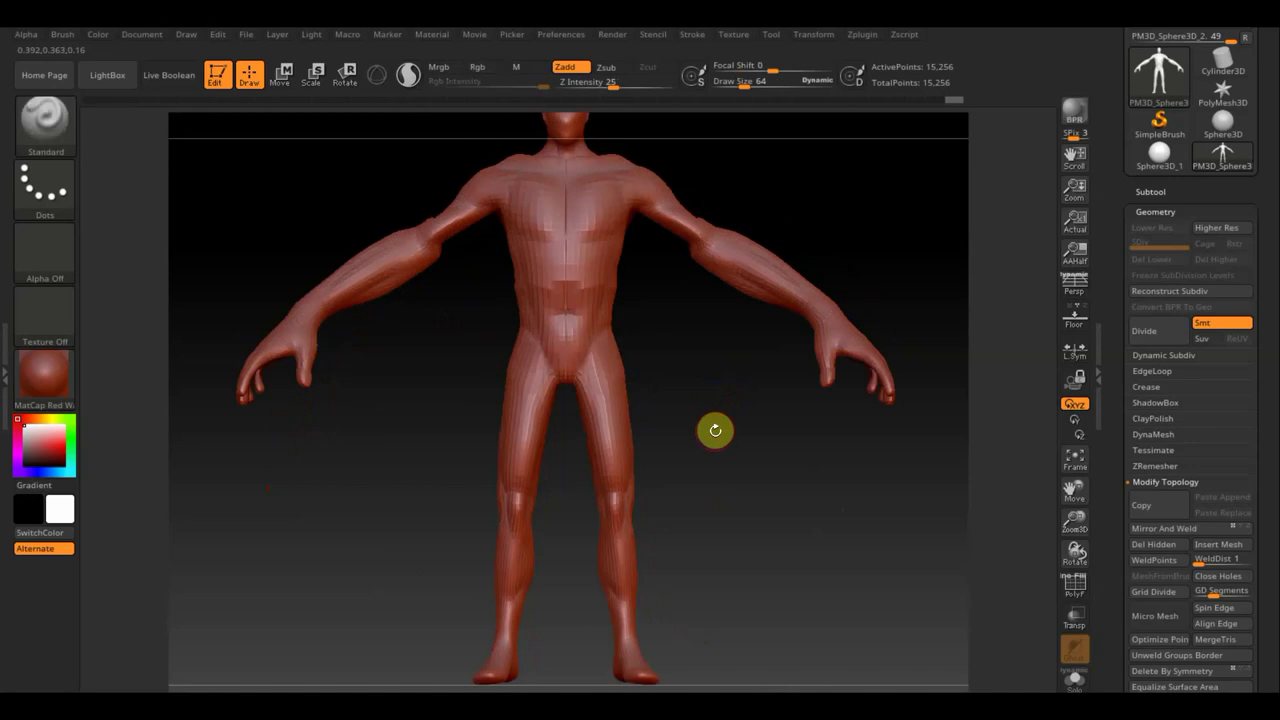
left_click_drag(703, 454, 700, 437)
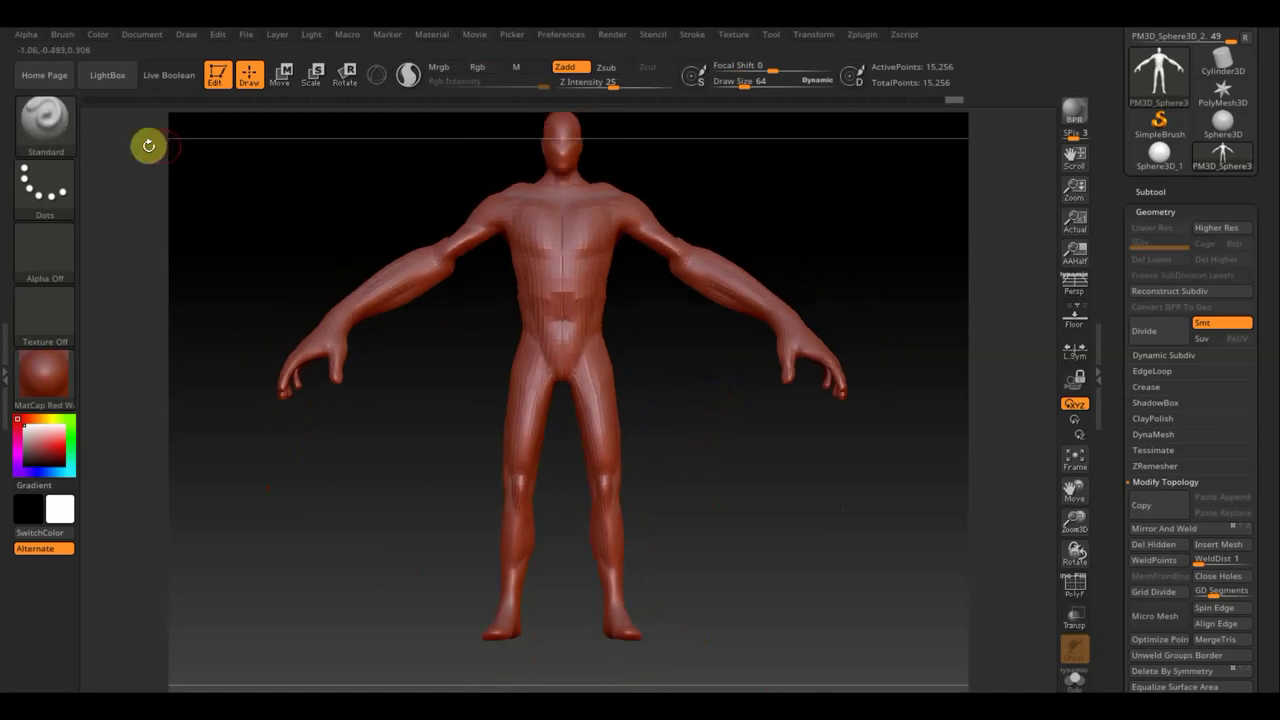
left_click(55, 128)
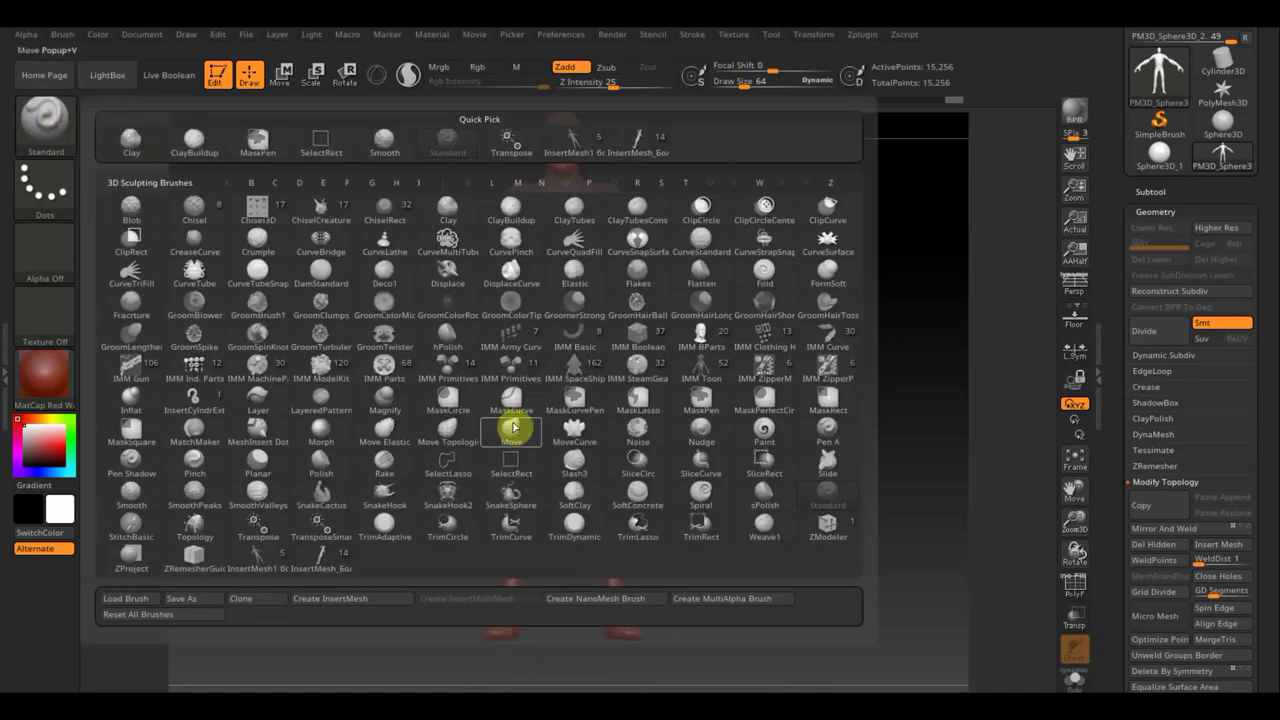
left_click(451, 432)
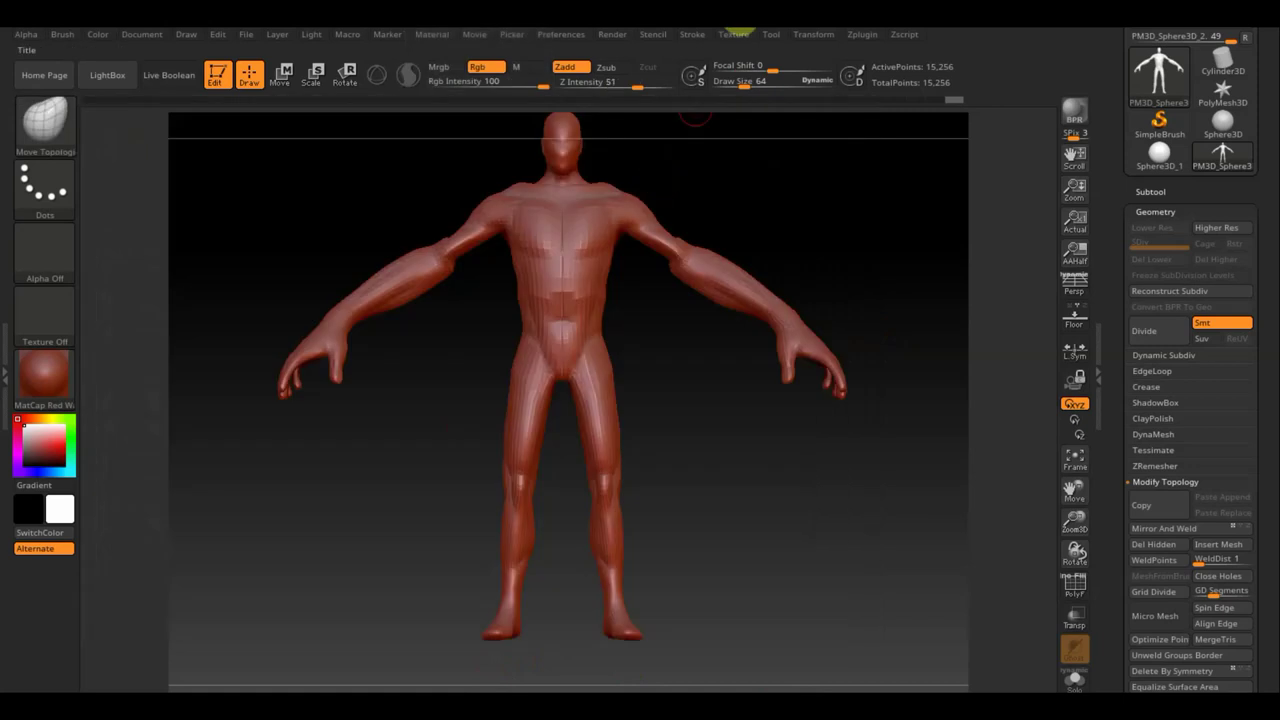
left_click_drag(744, 84, 760, 89)
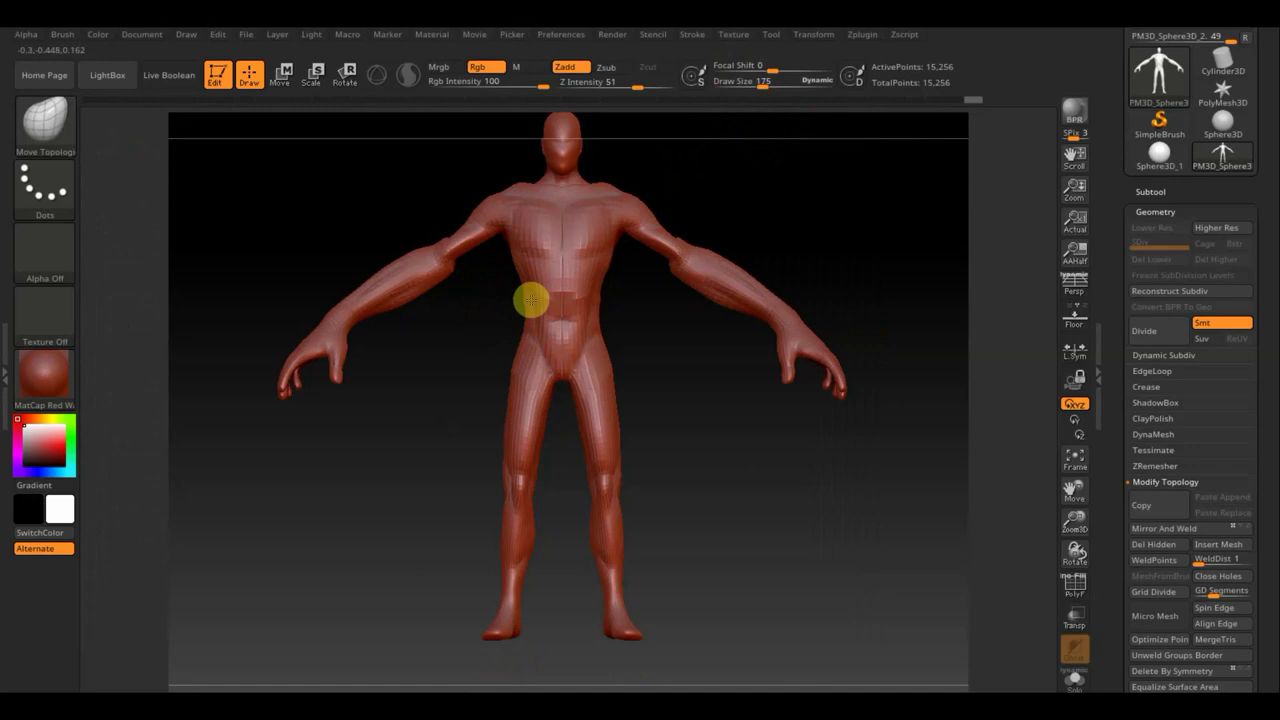
left_click_drag(560, 349, 516, 351)
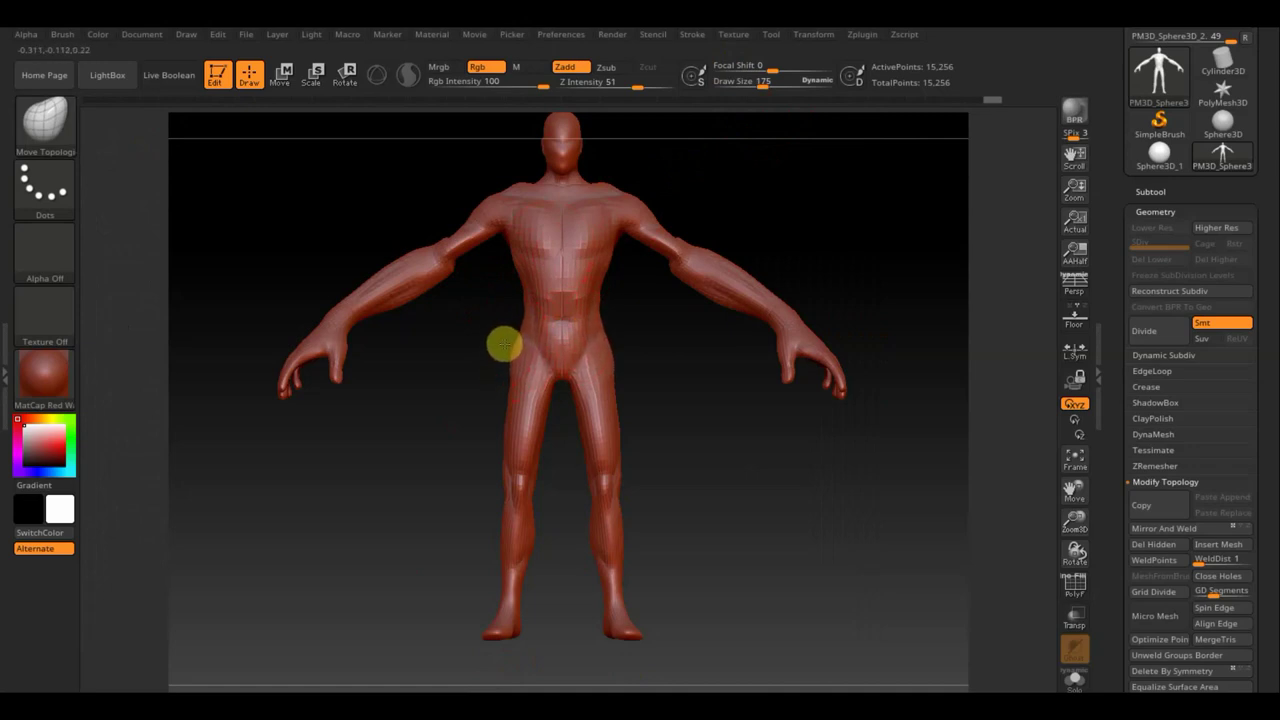
left_click_drag(504, 344, 517, 328)
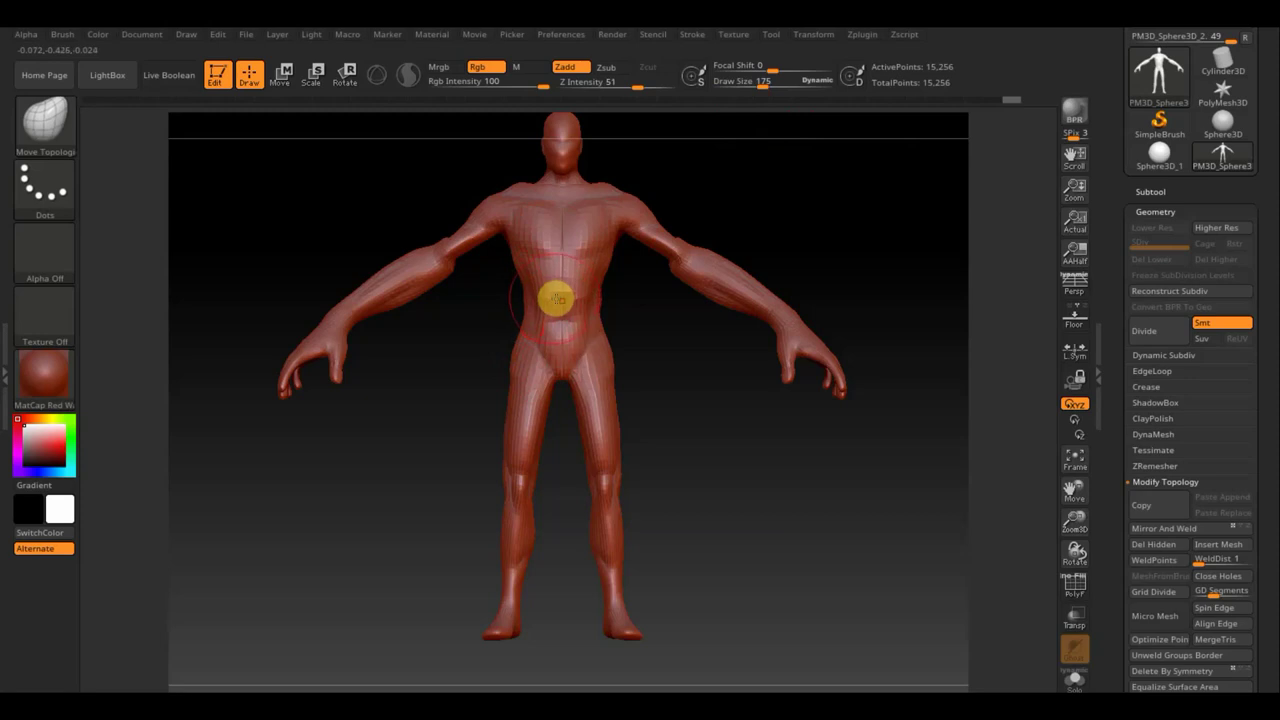
left_click_drag(557, 289, 525, 290)
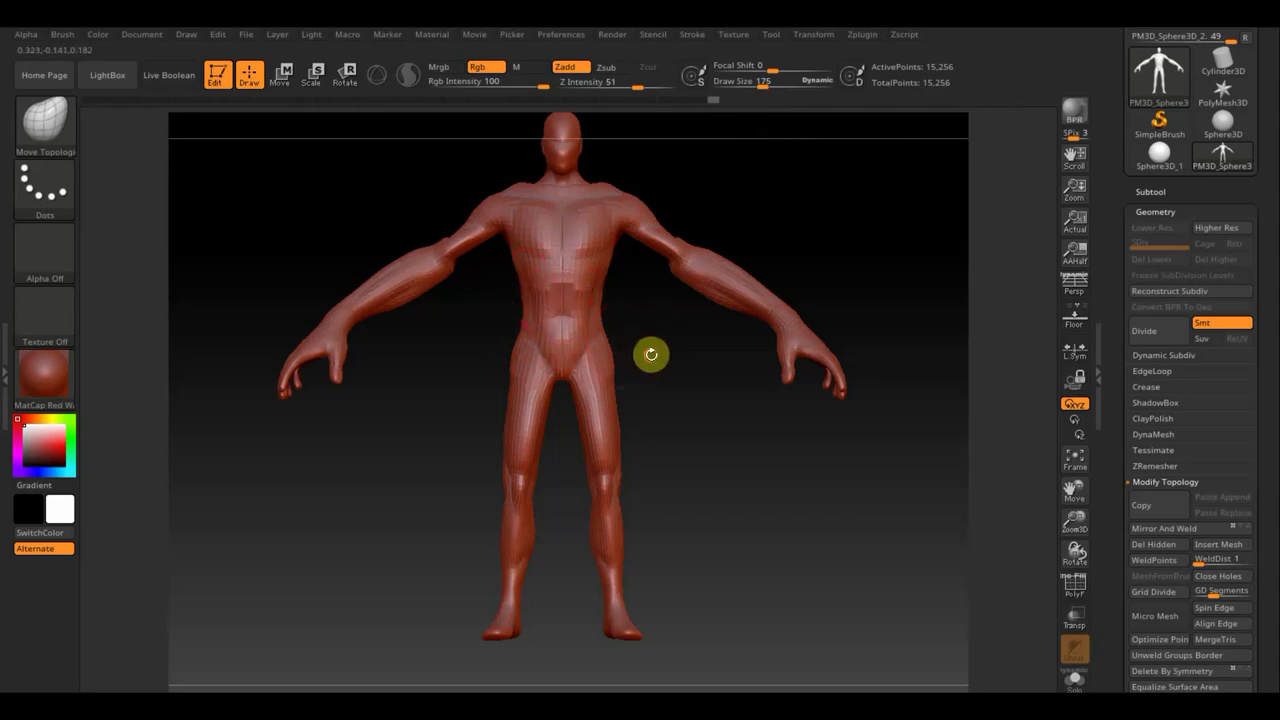
- Orbit the figure around to a three-quarter back view of the shoulder
left_click_drag(651, 354, 736, 359)
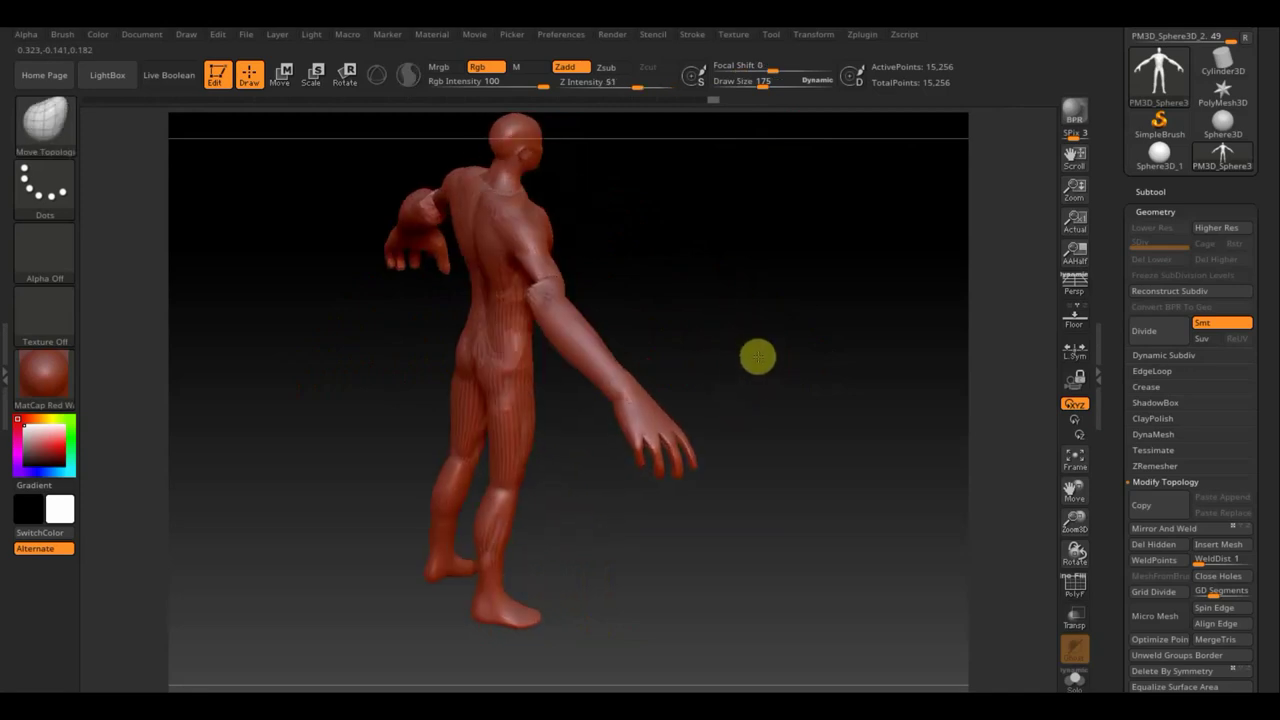
key("shift")
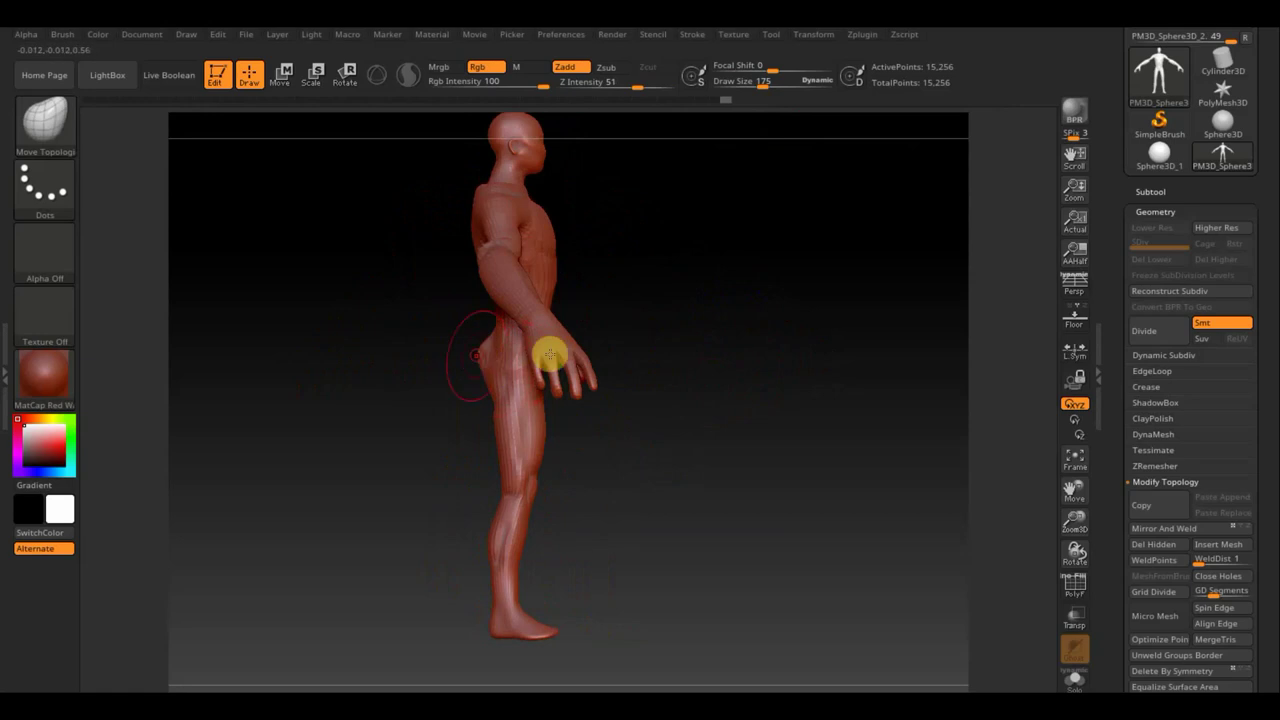
left_click_drag(729, 331, 799, 325)
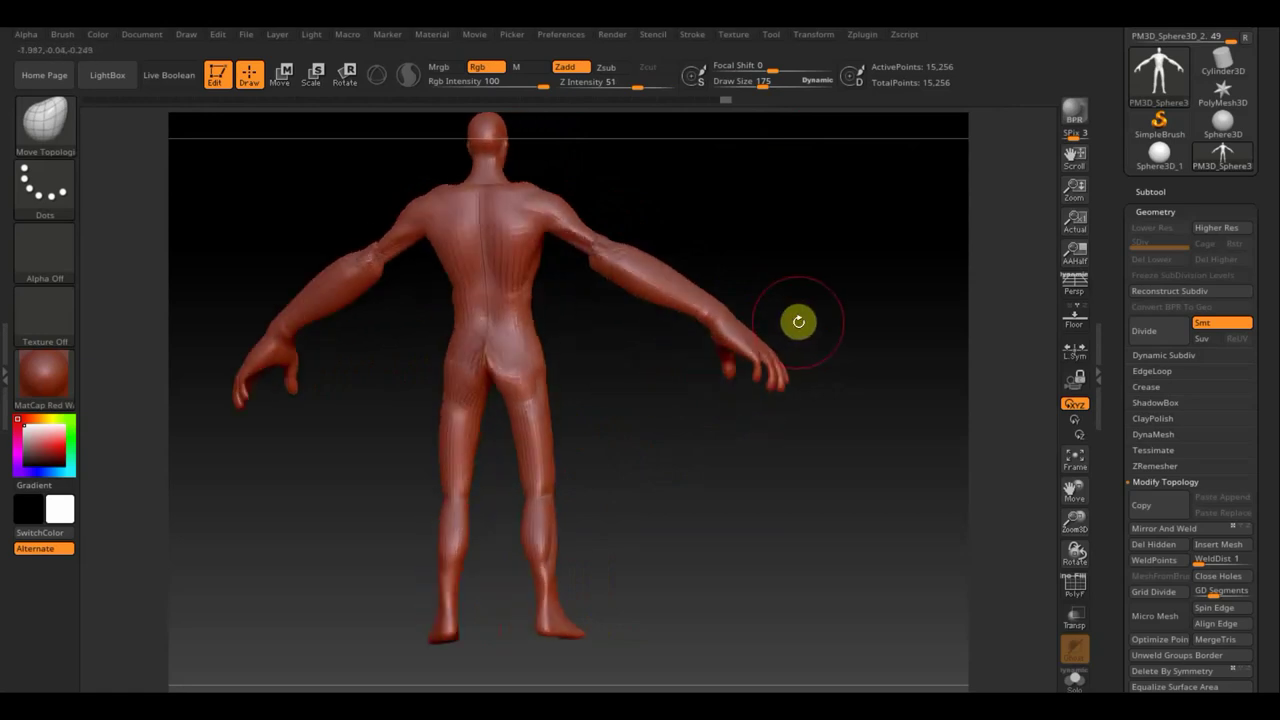
key("shift")
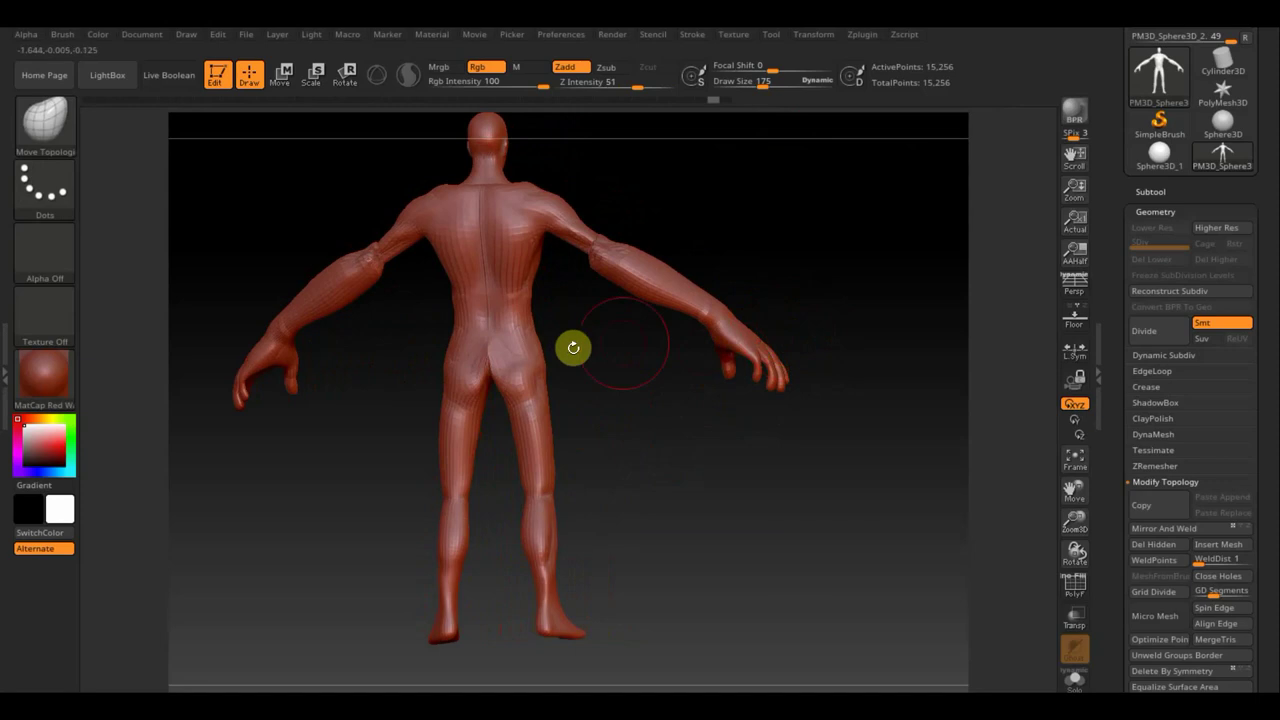
left_click_drag(577, 397, 475, 380)
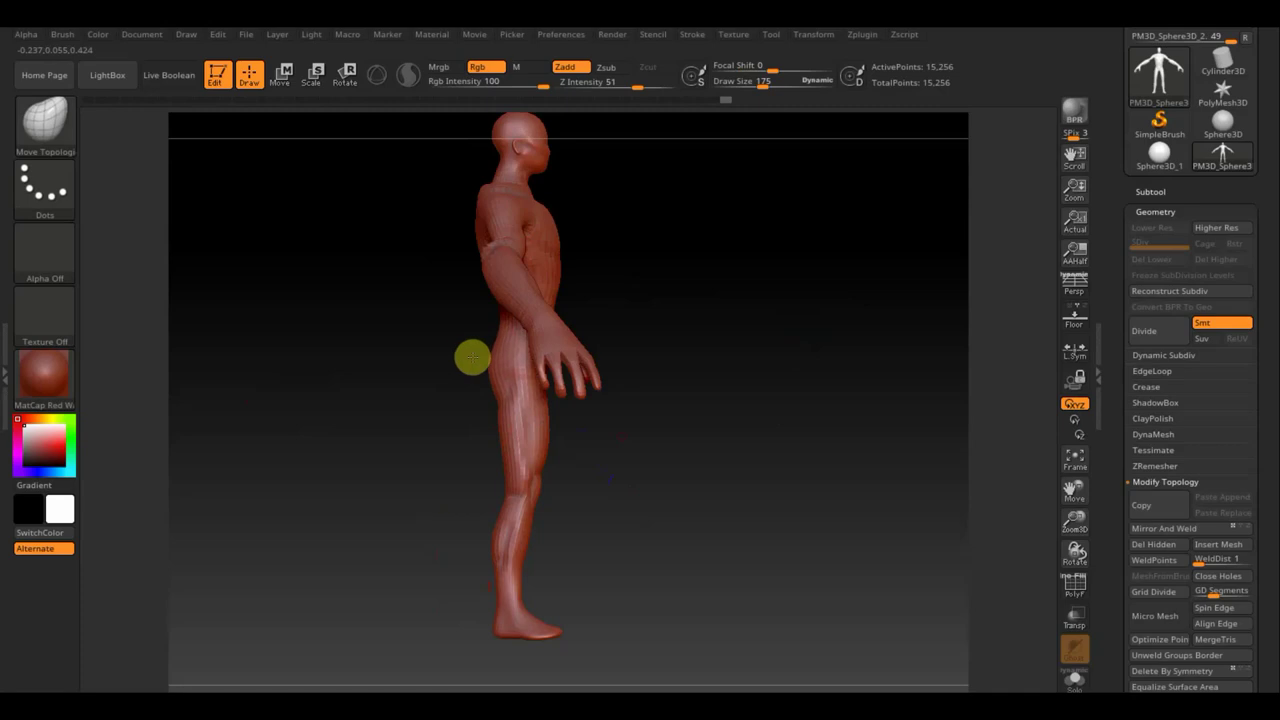
mouse_move(467, 355)
left_mouse_down()
mouse_move(809, 326)
mouse_move(708, 318)
mouse_move(846, 366)
mouse_move(826, 391)
left_mouse_up()
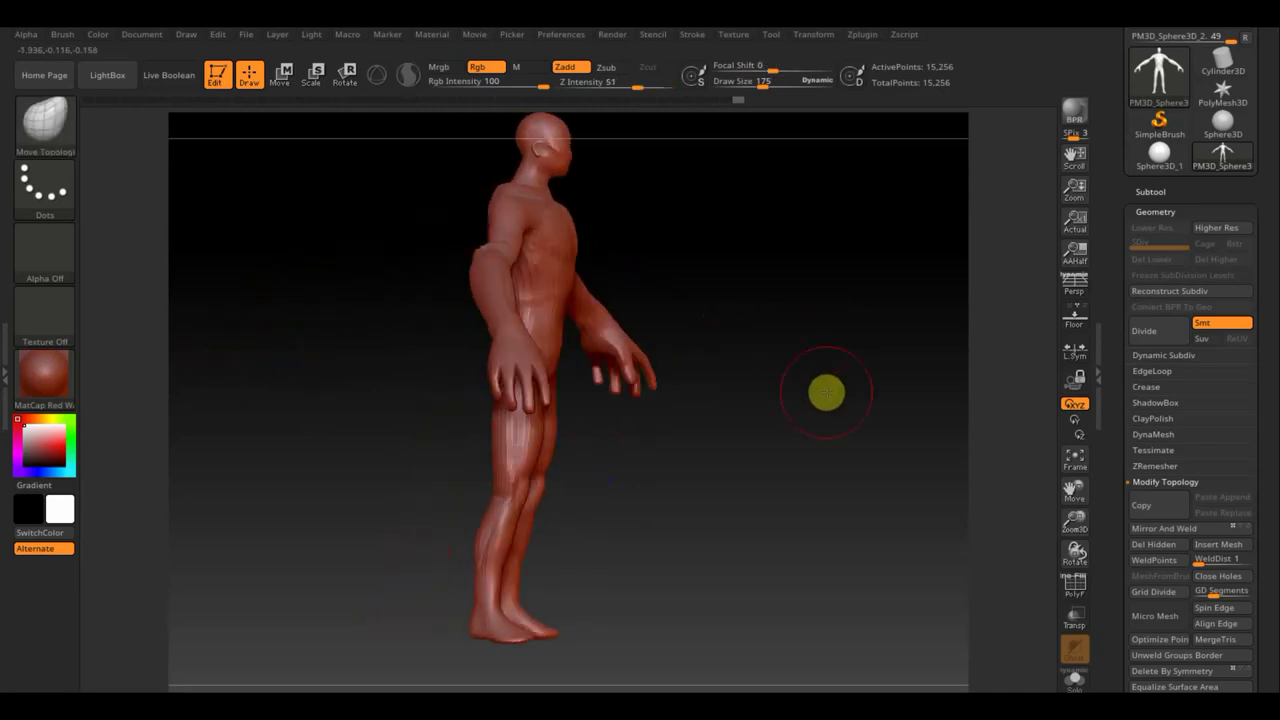
left_click_drag(675, 518, 691, 526)
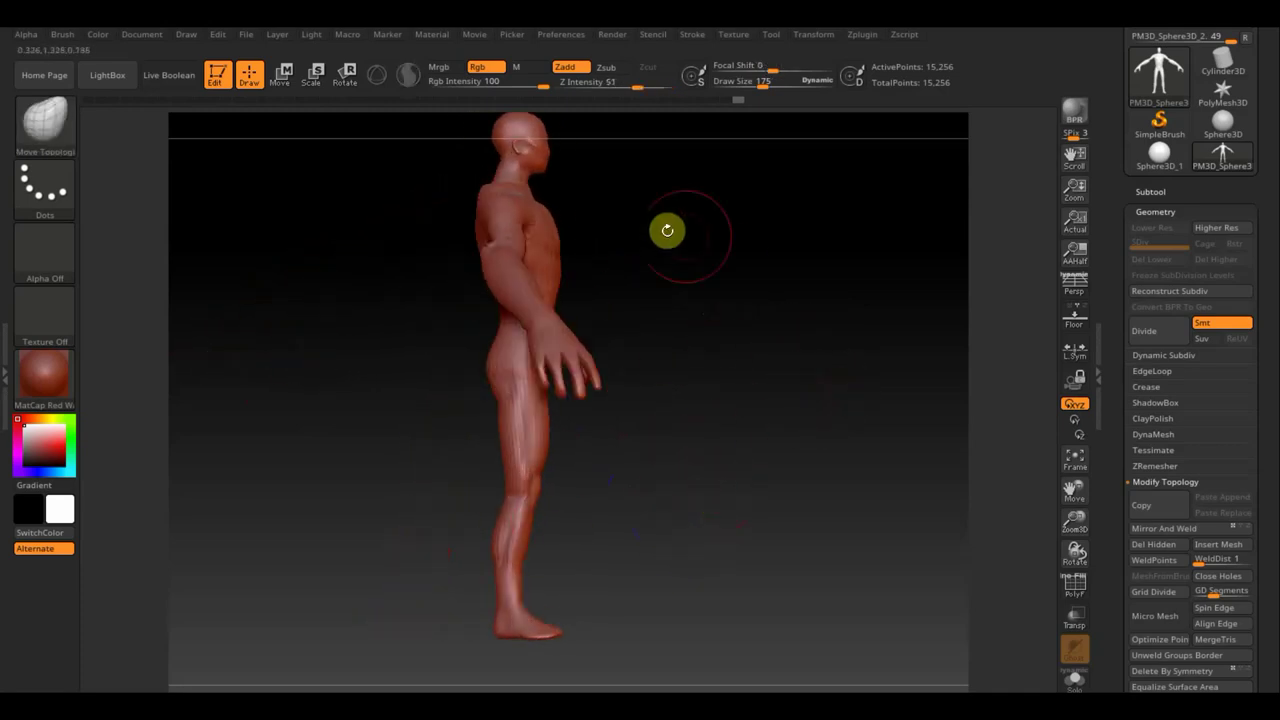
mouse_move(663, 233)
left_mouse_down()
mouse_move(632, 294)
mouse_move(686, 311)
mouse_move(680, 249)
mouse_move(811, 234)
mouse_move(766, 349)
mouse_move(749, 357)
left_mouse_up()
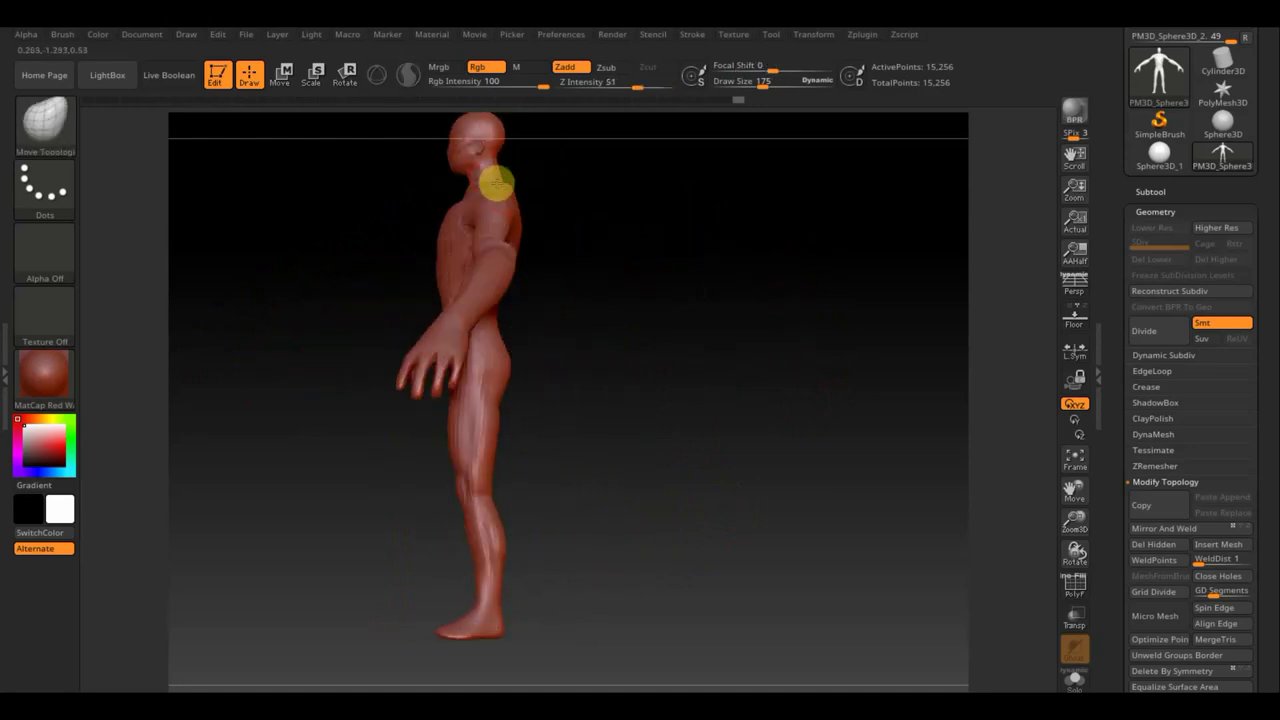
mouse_move(649, 231)
left_mouse_down()
mouse_move(620, 234)
mouse_move(628, 309)
mouse_move(650, 280)
left_mouse_up()
- Raise Draw Size to 229 and push the shoulder down toward the back with Move Topological
left_click_drag(763, 83, 770, 83)
mouse_move(729, 257)
left_mouse_down()
mouse_move(706, 294)
mouse_move(571, 218)
left_mouse_up()
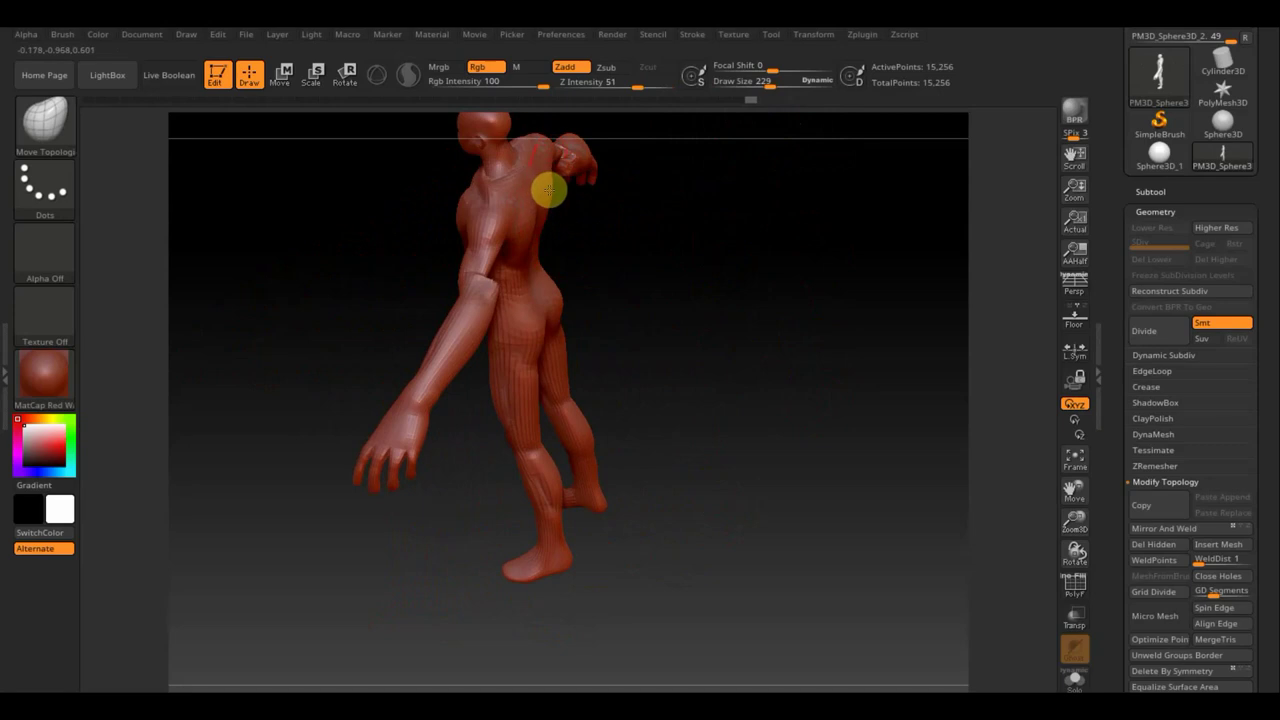
left_click_drag(634, 257, 649, 189)
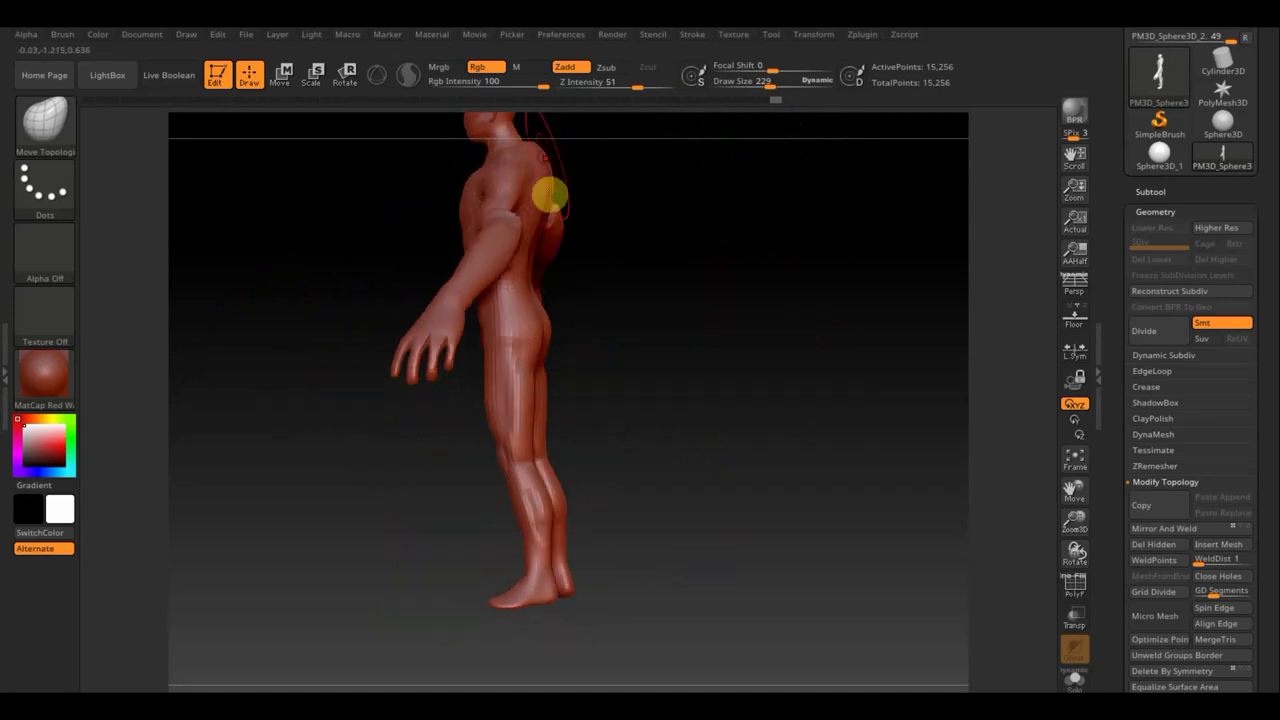
left_click_drag(548, 162, 521, 274)
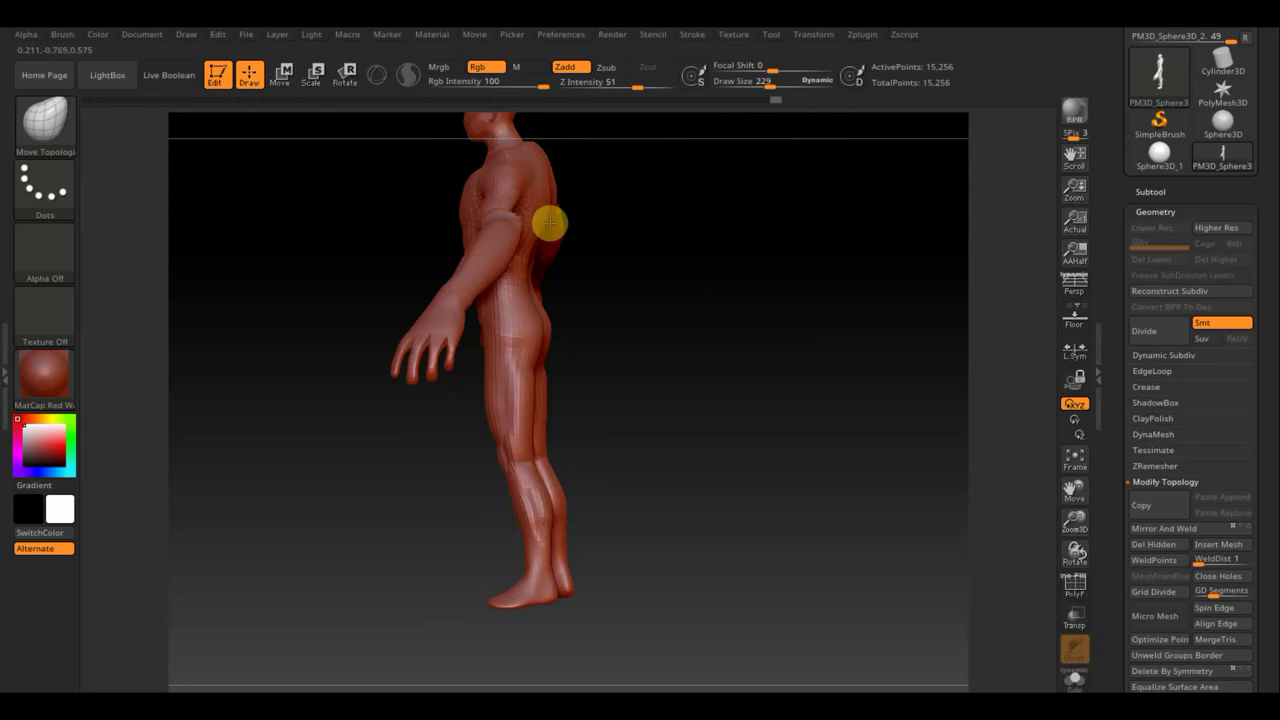
mouse_move(585, 235)
left_mouse_down()
mouse_move(671, 271)
mouse_move(726, 266)
mouse_move(645, 249)
left_mouse_up()
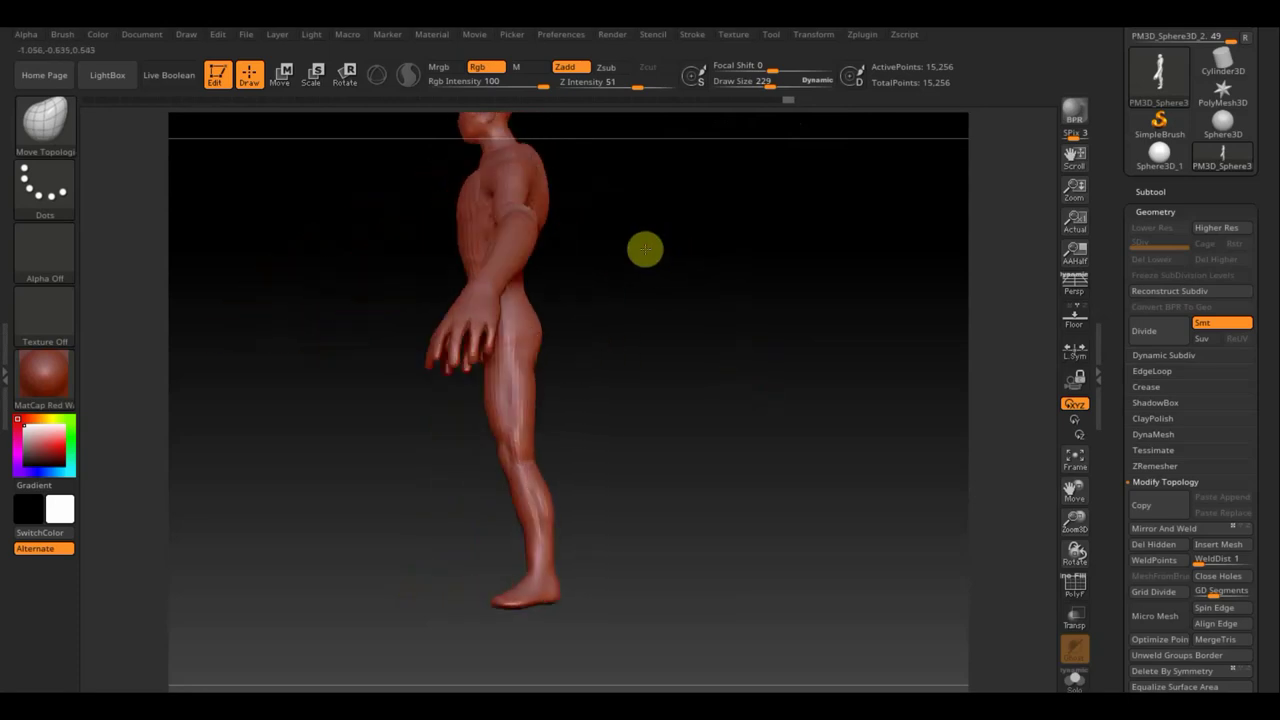
mouse_move(723, 280)
left_mouse_down()
mouse_move(697, 286)
mouse_move(710, 422)
mouse_move(680, 449)
mouse_move(680, 474)
left_mouse_up()
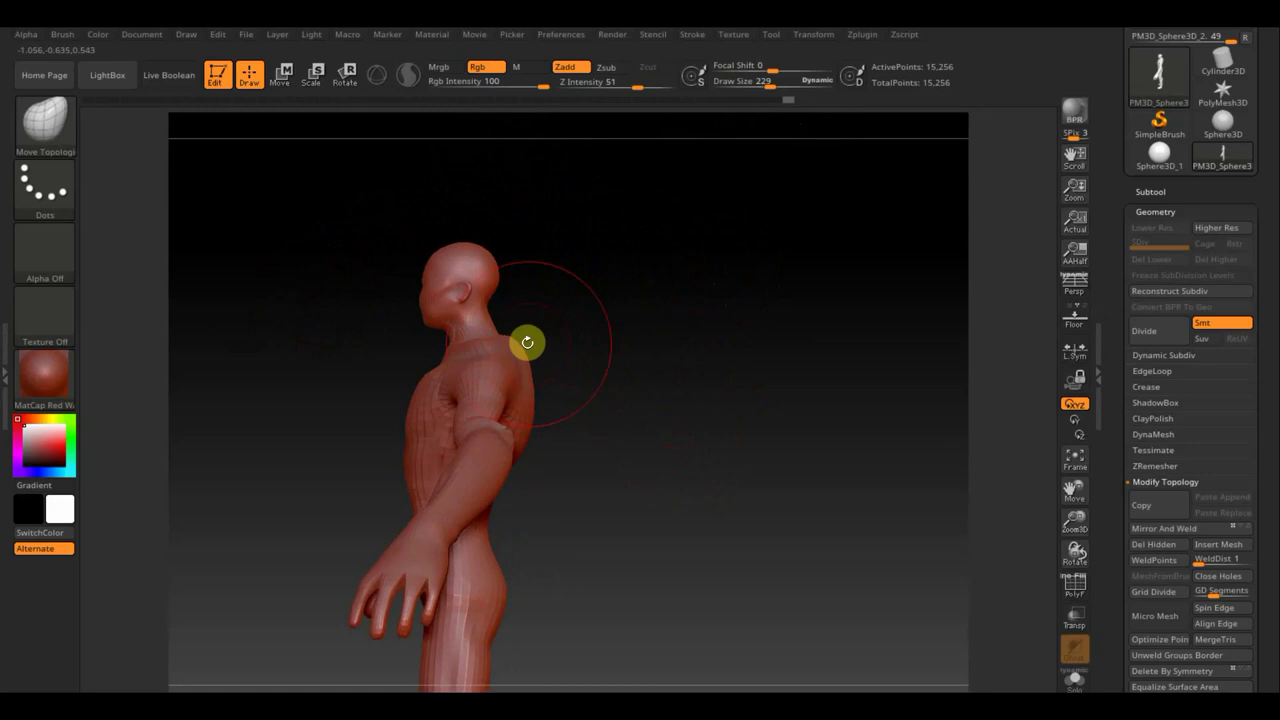
left_click_drag(527, 342, 515, 338)
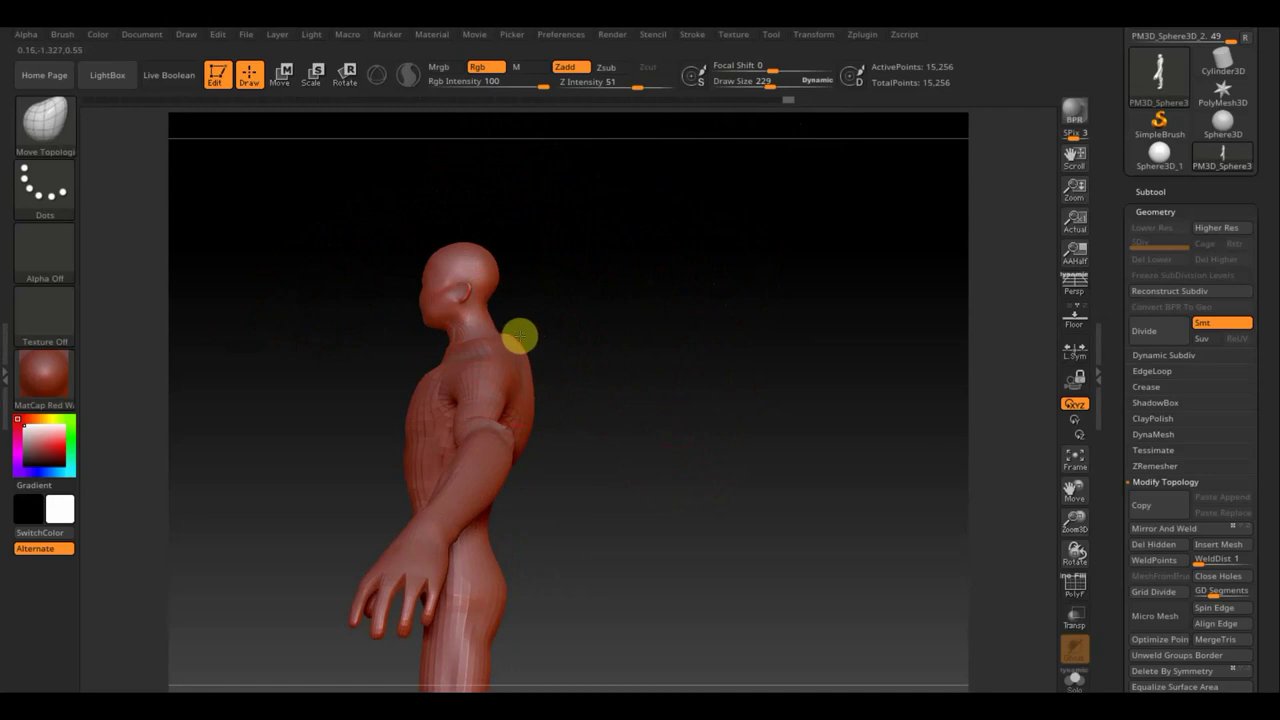
- Lower Draw Size to 146 and orbit to inspect the reshaped back and hip
left_click_drag(771, 86, 754, 88)
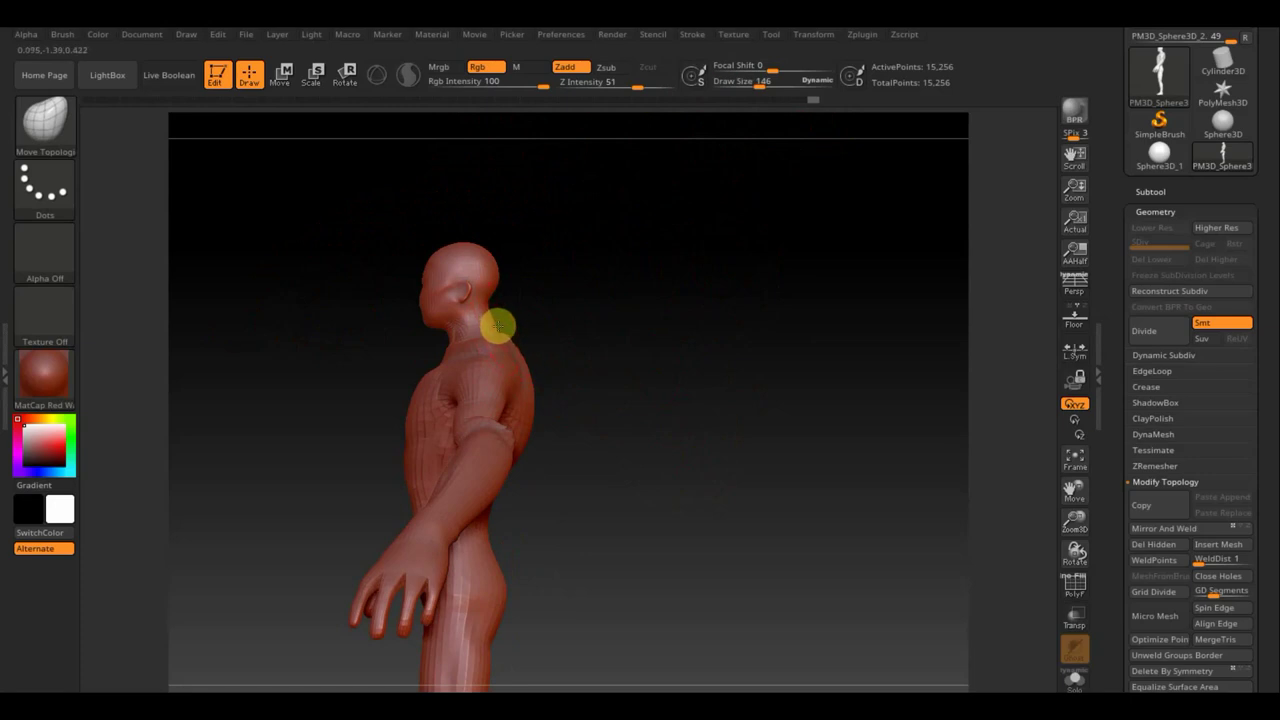
mouse_move(586, 323)
left_mouse_down()
mouse_move(703, 326)
mouse_move(677, 343)
mouse_move(680, 320)
mouse_move(689, 343)
mouse_move(703, 291)
left_mouse_up()
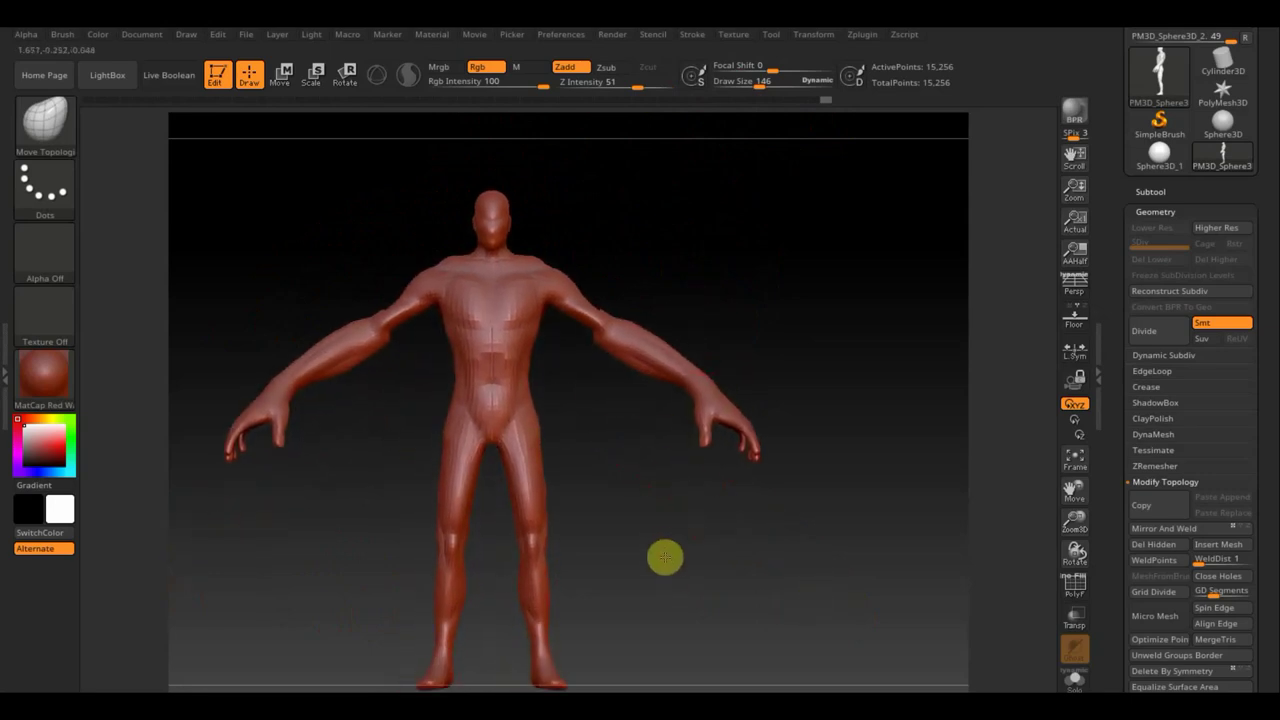
left_click_drag(665, 557, 662, 552)
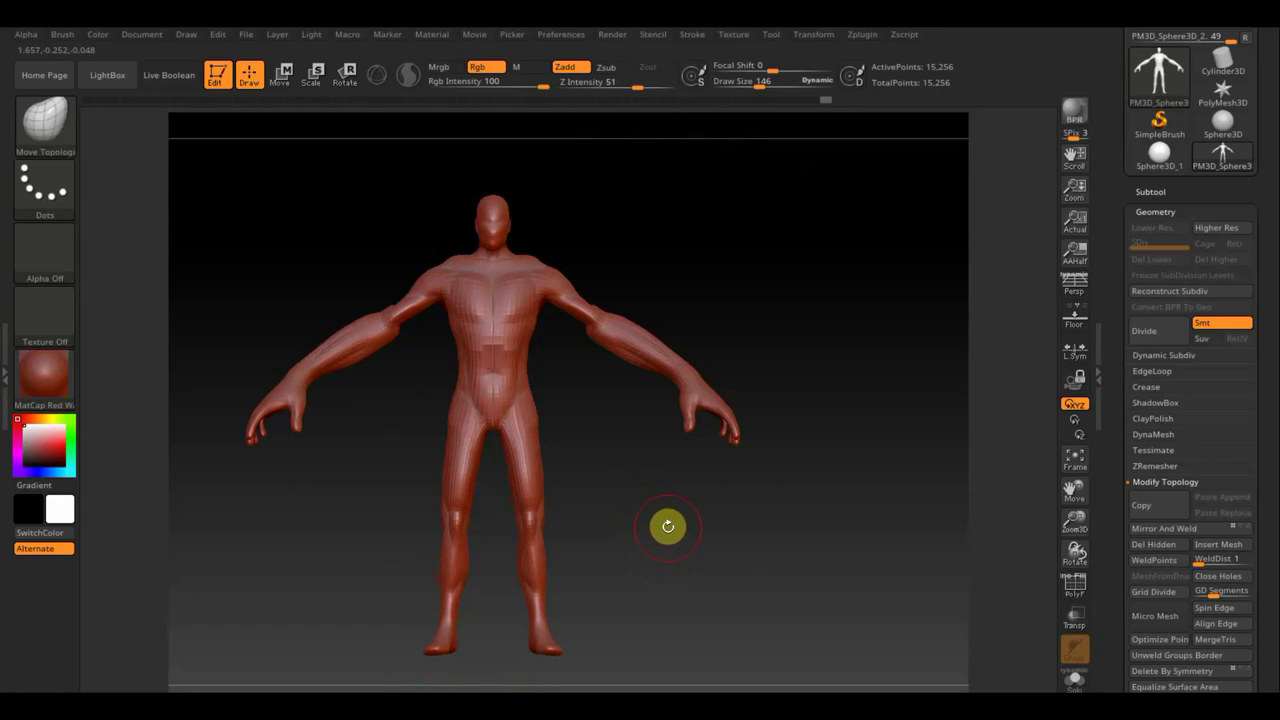
mouse_move(668, 526)
left_mouse_down()
mouse_move(723, 540)
mouse_move(740, 577)
mouse_move(657, 537)
mouse_move(770, 519)
left_mouse_up()
mouse_move(595, 516)
left_mouse_down()
mouse_move(508, 531)
mouse_move(500, 449)
left_mouse_up()
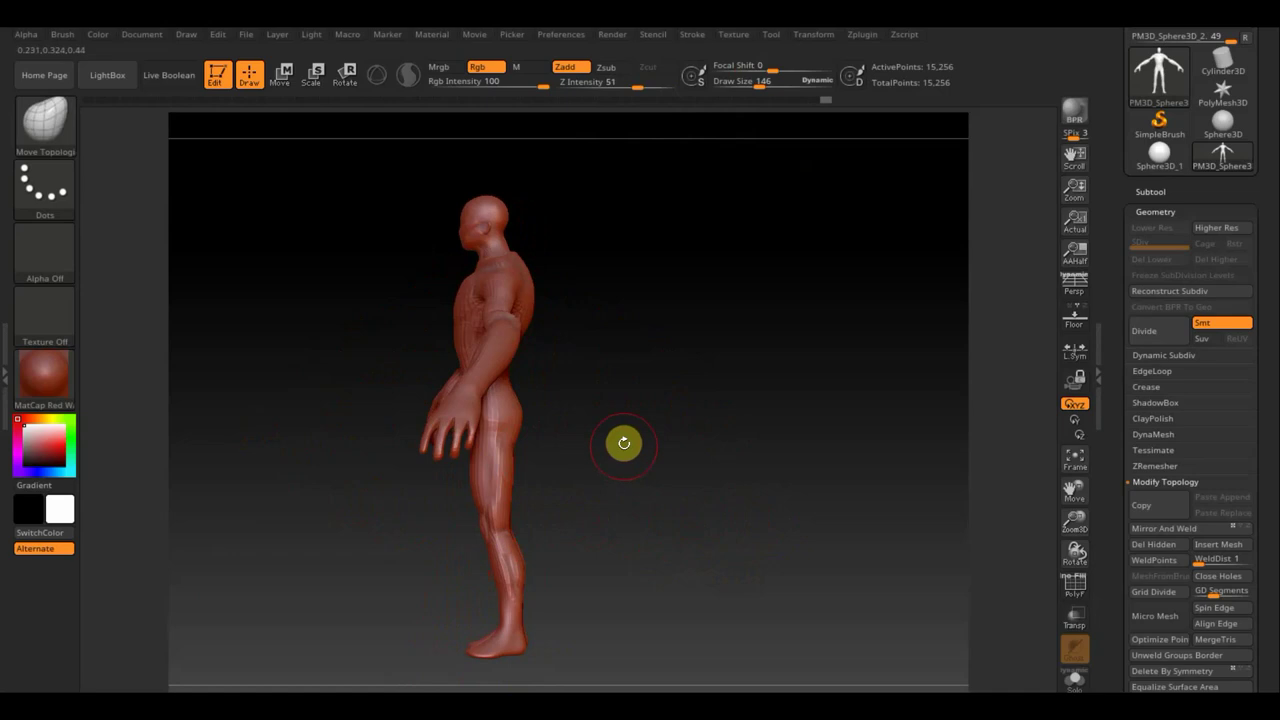
mouse_move(623, 443)
left_mouse_down("alt")
mouse_move(626, 477)
mouse_move(457, 527)
left_mouse_up("alt")
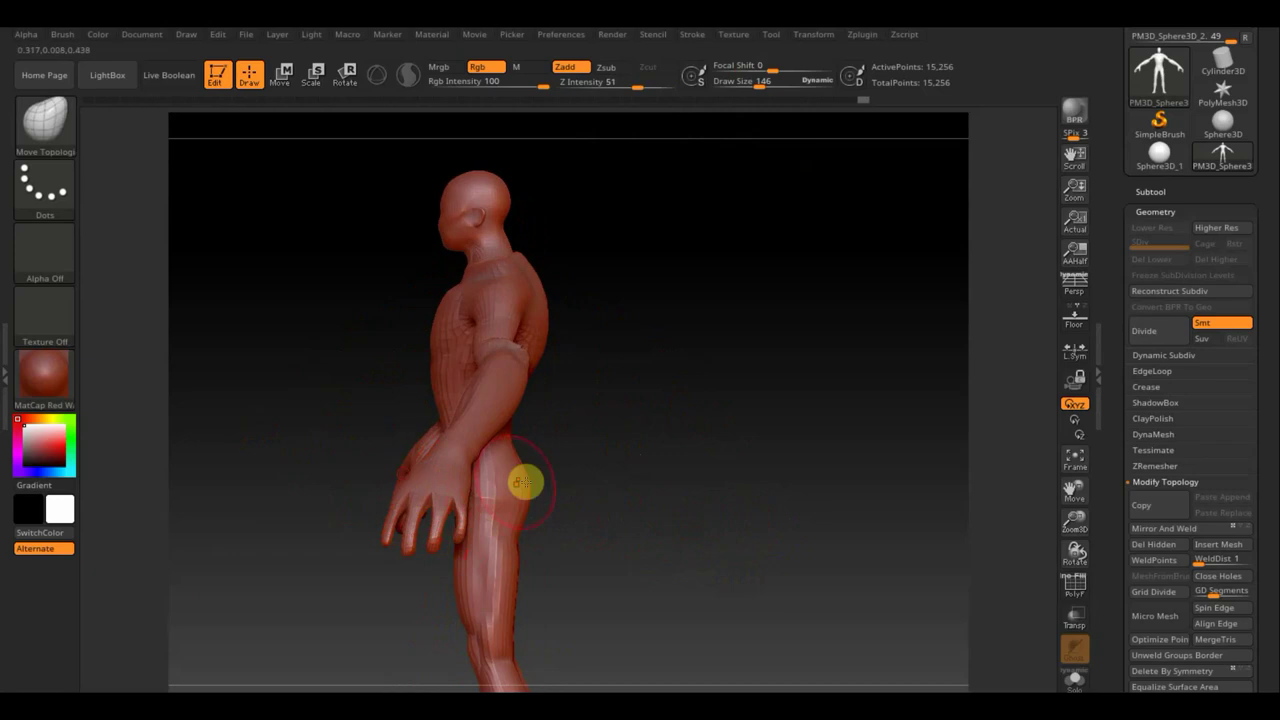
mouse_move(607, 487)
left_mouse_down()
mouse_move(620, 500)
mouse_move(634, 489)
left_mouse_up()
mouse_move(666, 482)
left_mouse_down()
mouse_move(679, 478)
mouse_move(669, 506)
mouse_move(640, 503)
mouse_move(806, 483)
mouse_move(794, 420)
mouse_move(757, 460)
mouse_move(803, 449)
mouse_move(791, 451)
mouse_move(788, 497)
mouse_move(856, 438)
left_mouse_up()
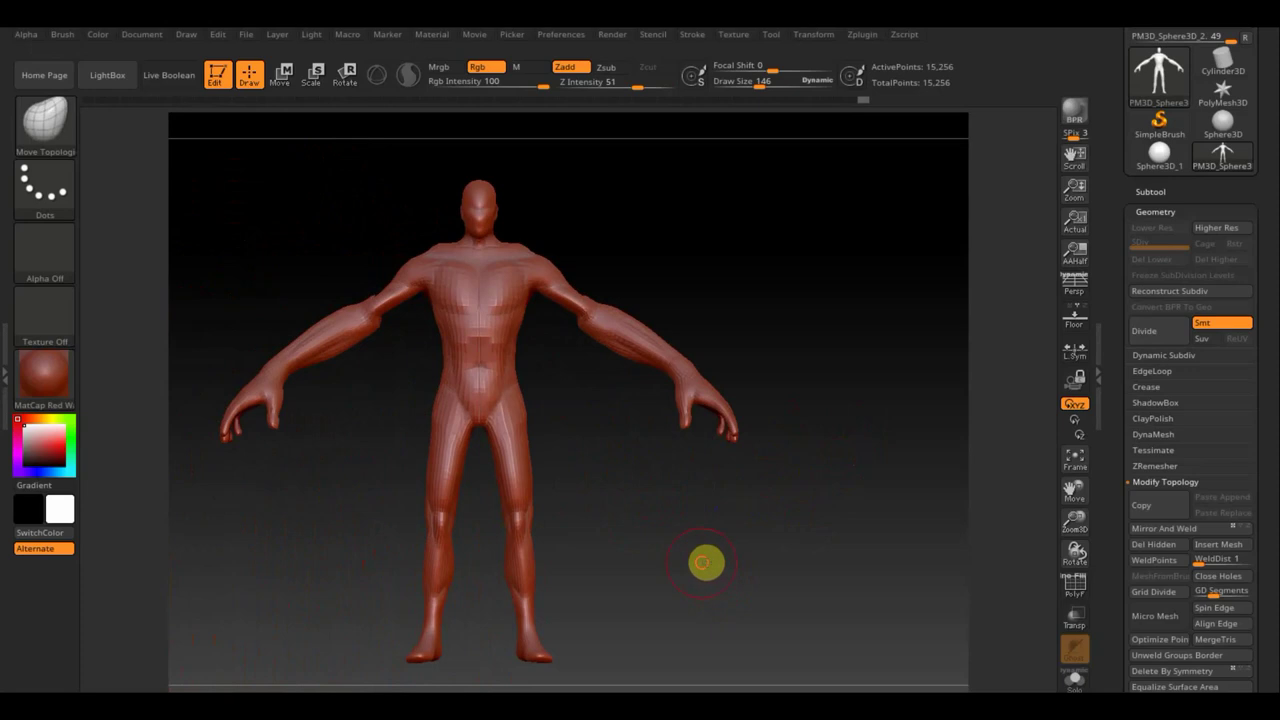
left_click_drag(705, 563, 774, 557)
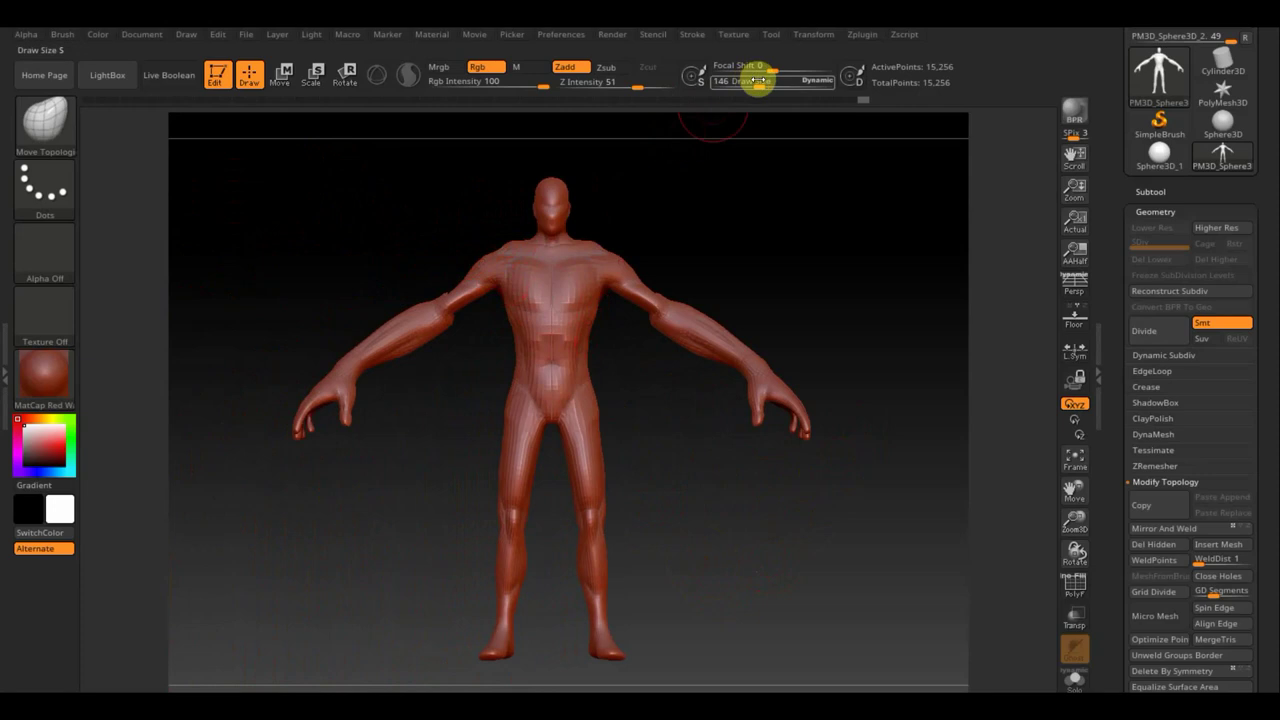
left_click_drag(752, 82, 769, 88)
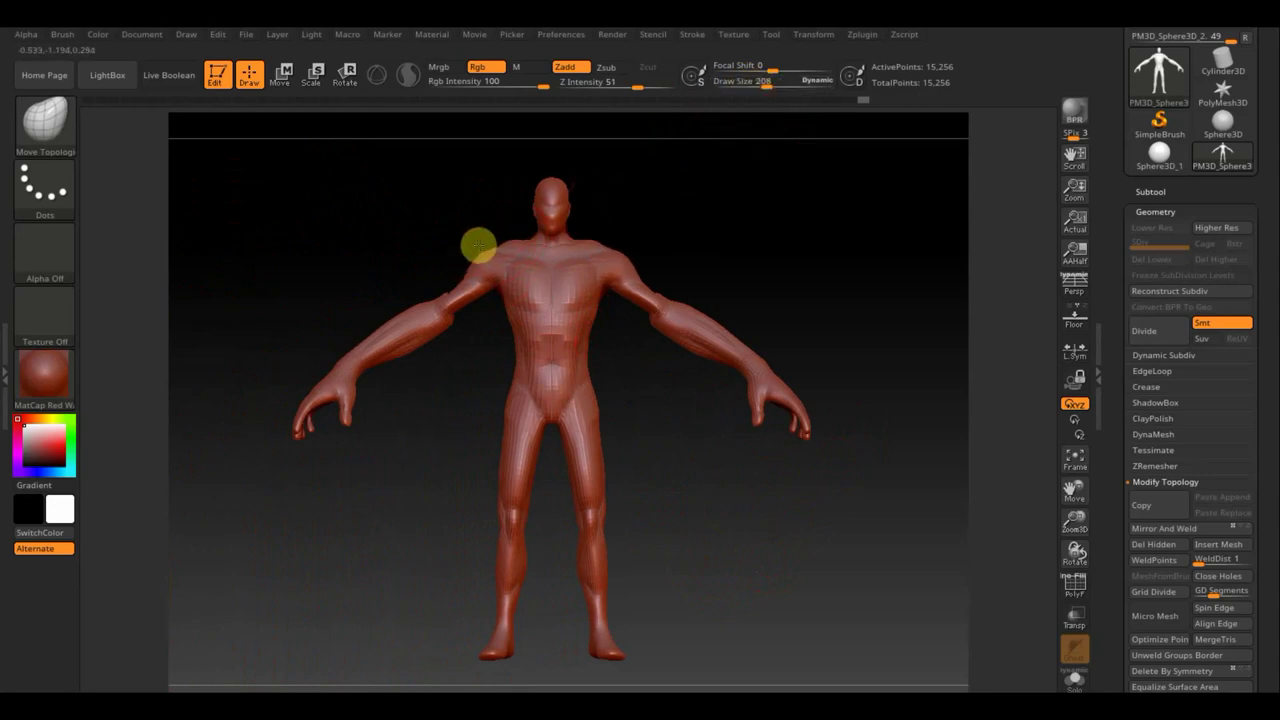
left_click(778, 77)
left_click_drag(764, 82, 758, 83)
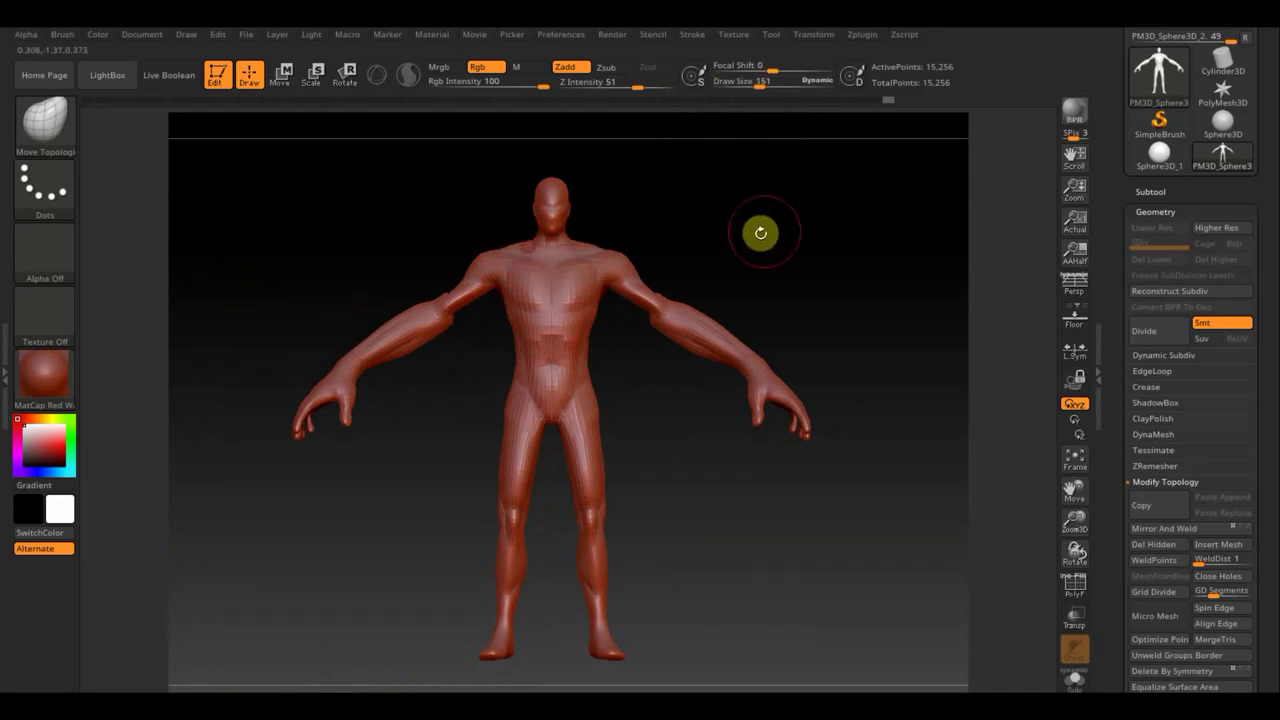
mouse_move(760, 231)
left_mouse_down()
mouse_move(714, 237)
mouse_move(711, 274)
mouse_move(790, 285)
mouse_move(771, 220)
left_mouse_up()
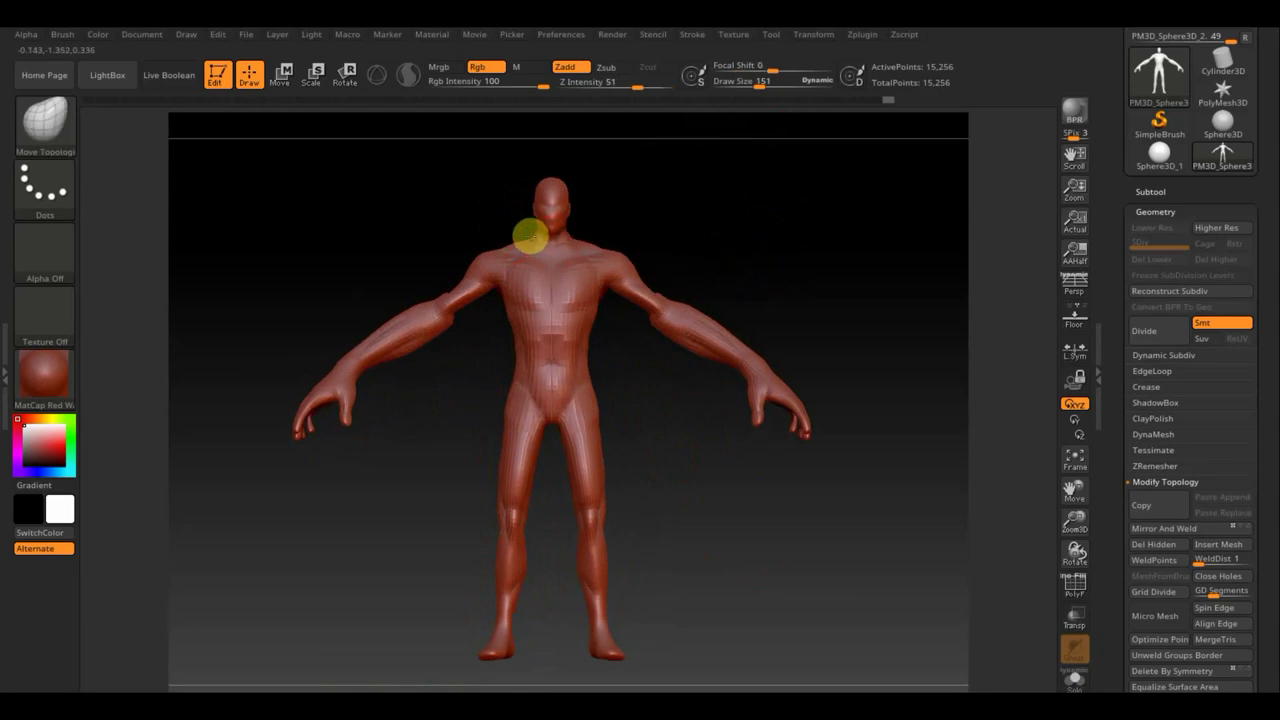
mouse_move(700, 217)
left_mouse_down("shift")
mouse_move(754, 257)
mouse_move(743, 257)
mouse_move(778, 386)
left_mouse_up("shift")
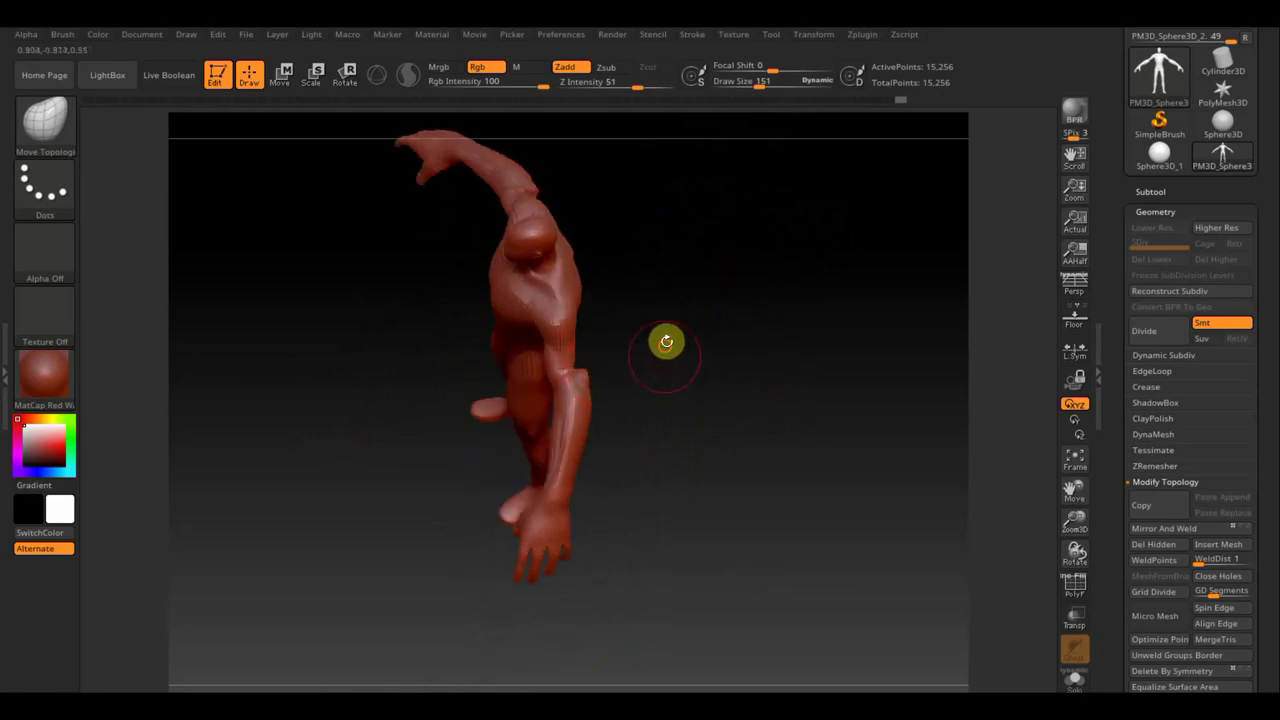
left_click_drag(666, 341, 694, 423, "alt")
left_click_drag(596, 454, 626, 505)
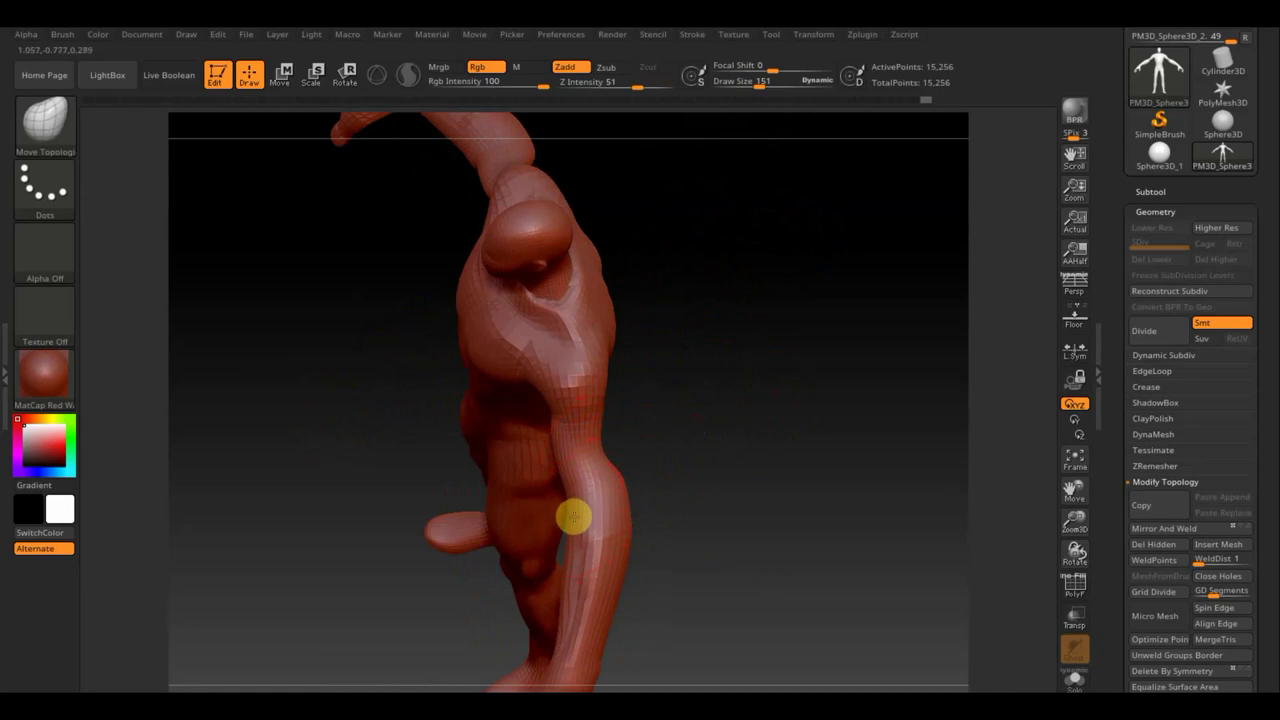
mouse_move(573, 516)
left_mouse_down()
mouse_move(728, 449)
mouse_move(746, 383)
mouse_move(769, 469)
mouse_move(835, 331)
left_mouse_up()
left_click_drag(637, 531, 621, 469)
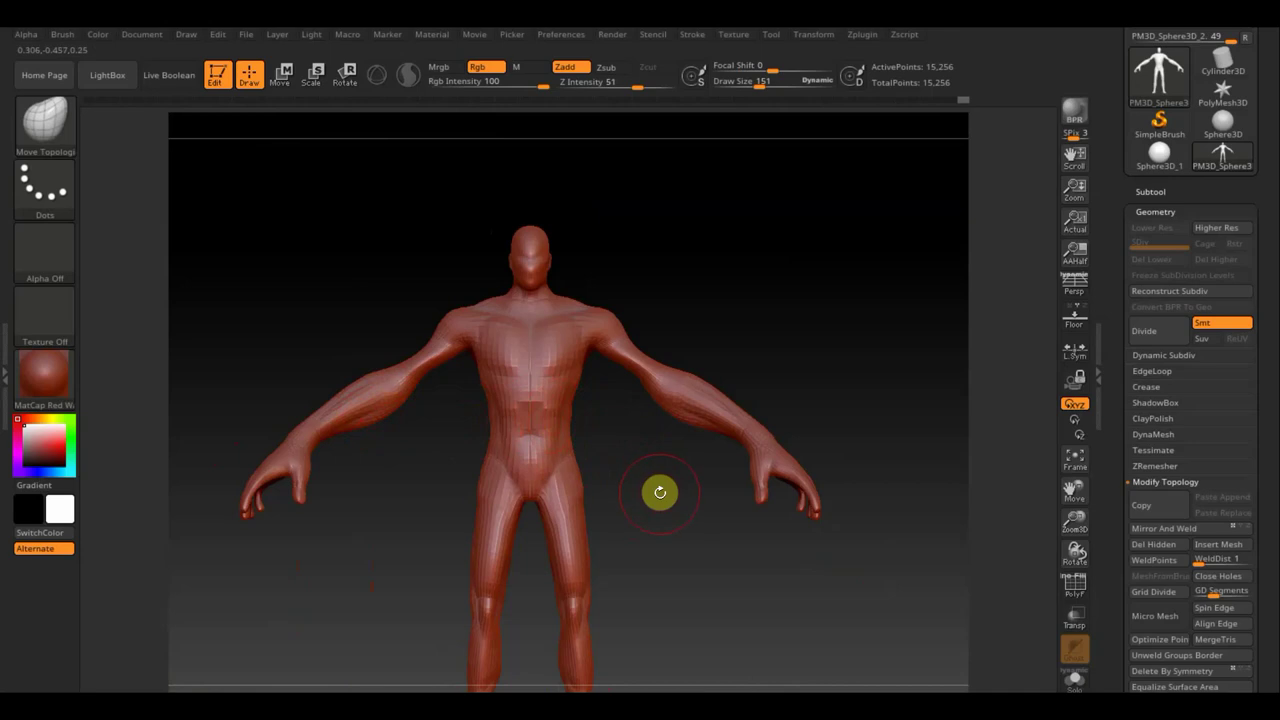
mouse_move(611, 500)
left_mouse_down()
mouse_move(566, 503)
mouse_move(594, 517)
mouse_move(640, 414)
left_mouse_up()
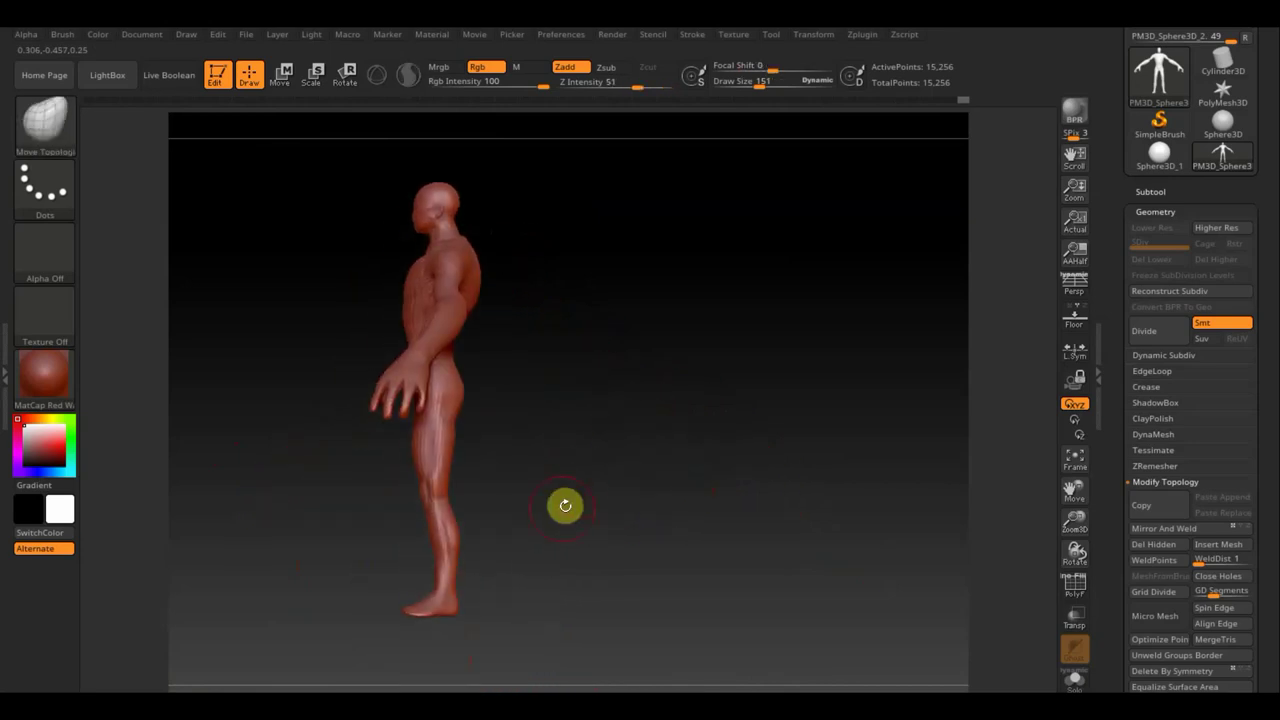
mouse_move(563, 506)
left_mouse_down("shift")
mouse_move(649, 511)
mouse_move(717, 496)
mouse_move(712, 521)
mouse_move(729, 500)
mouse_move(814, 526)
left_mouse_up("shift")
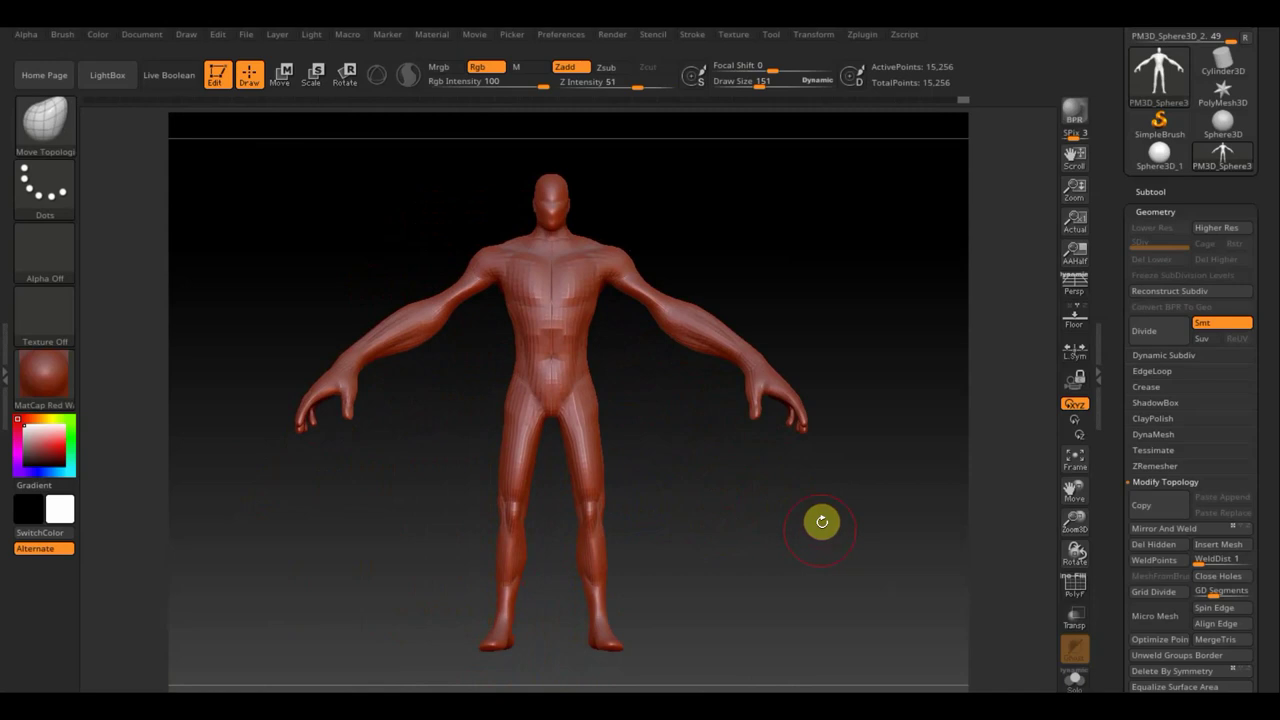
mouse_move(857, 521)
left_mouse_down()
mouse_move(791, 546)
mouse_move(860, 523)
mouse_move(851, 534)
mouse_move(1035, 360)
left_mouse_up()
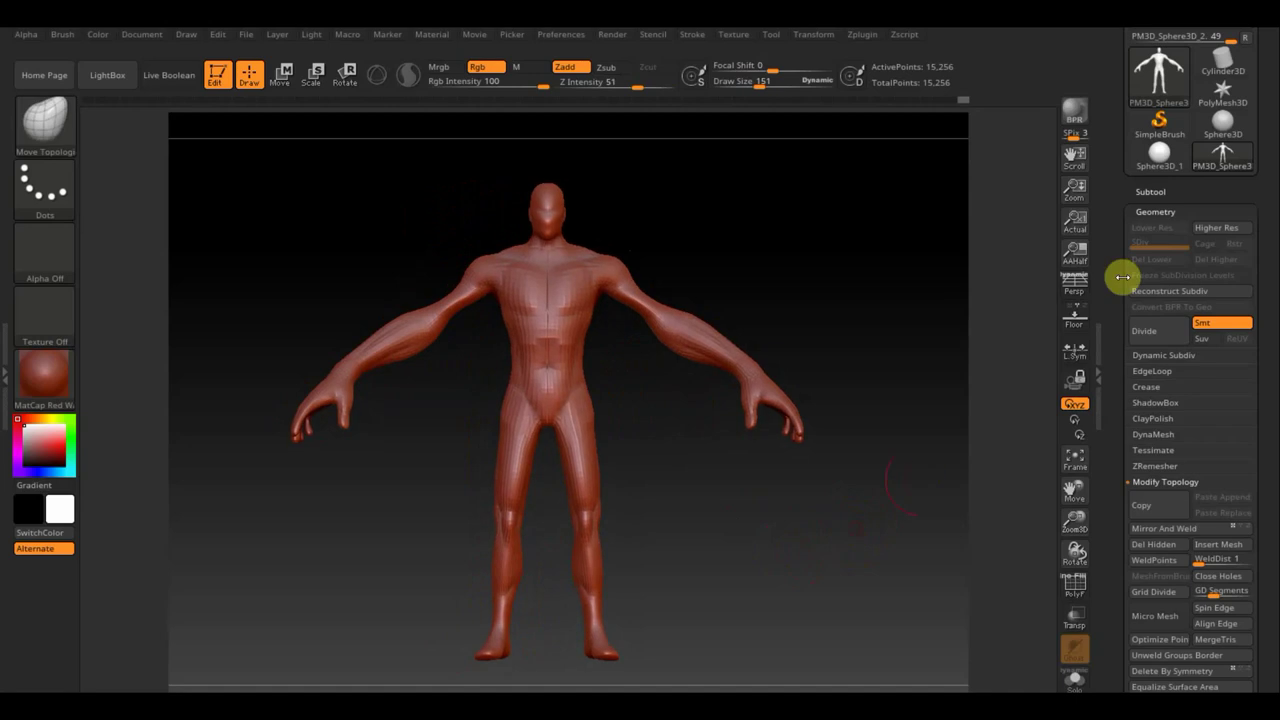
- Append a Sphere3D subtool, select it, and enable Move with the Gizmo 3D
left_click(1146, 191)
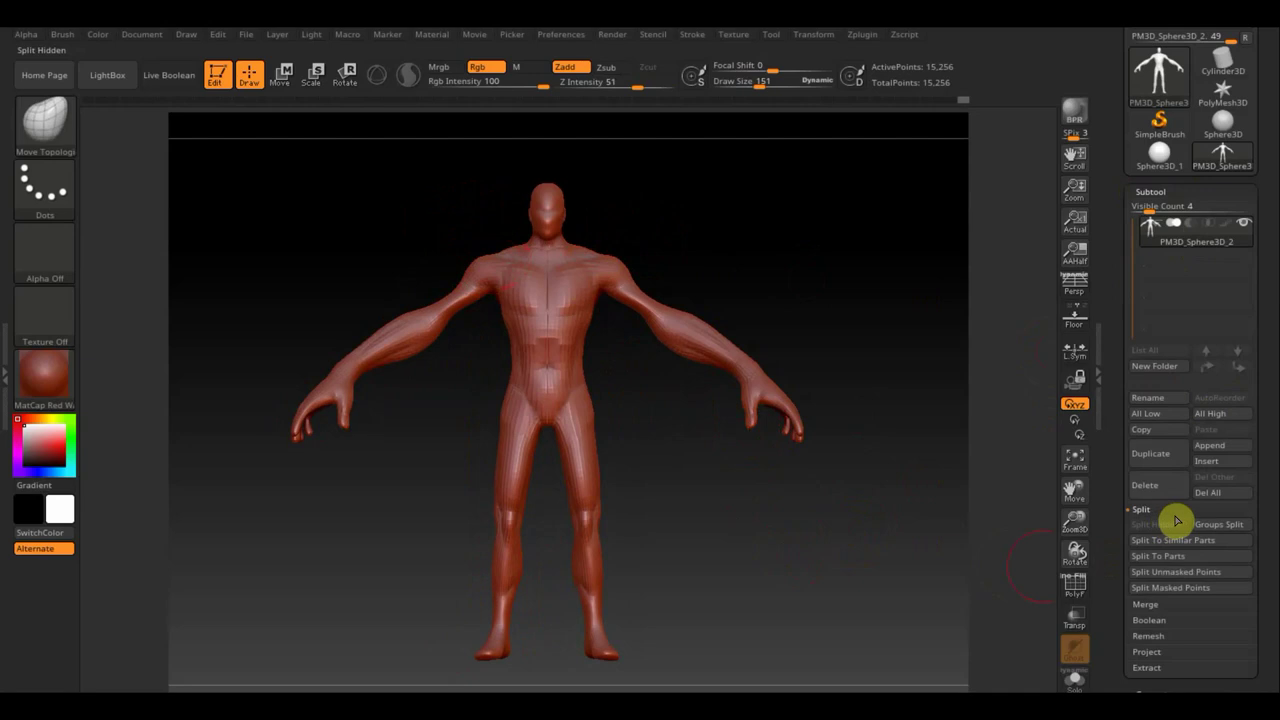
left_click(1222, 446)
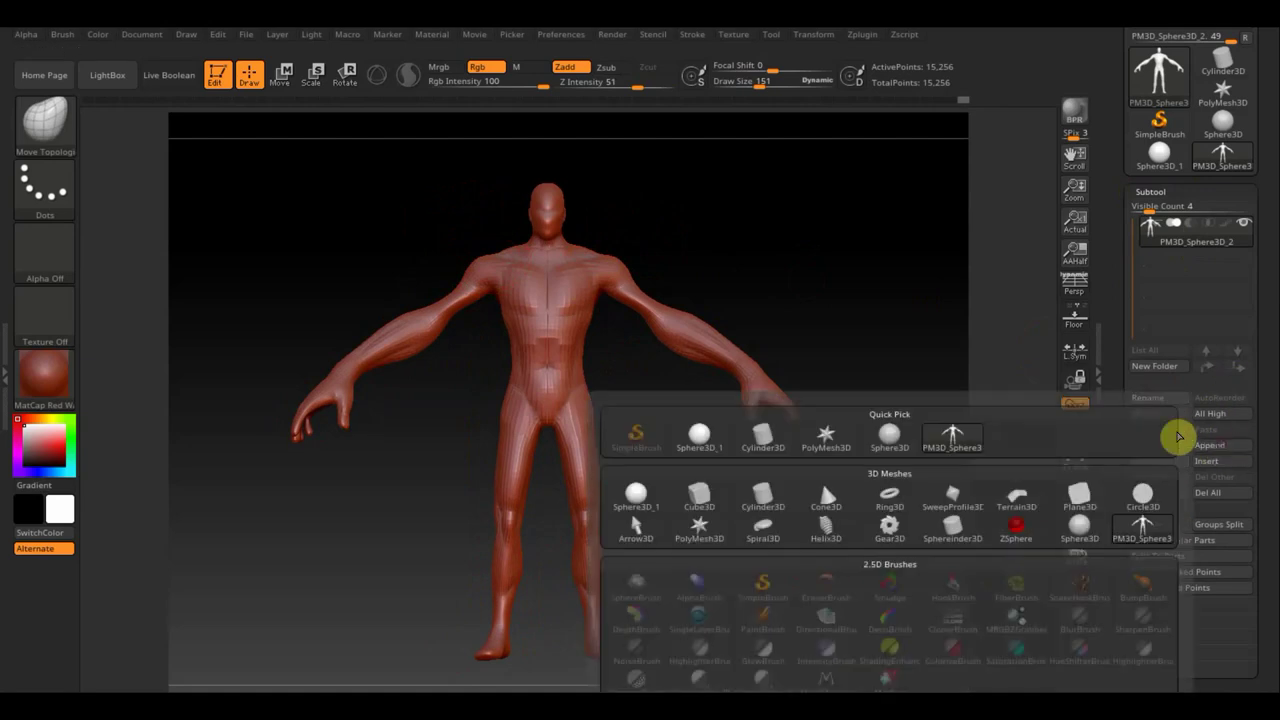
left_click(703, 440)
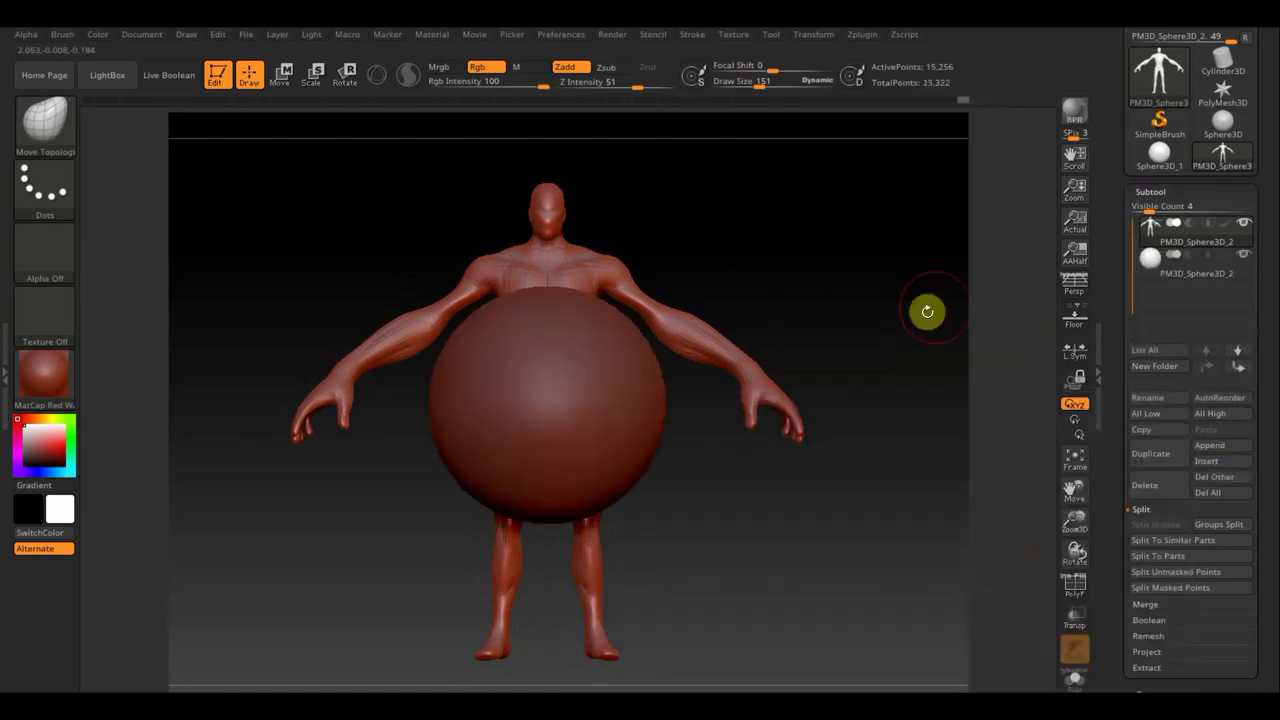
left_click(1155, 276)
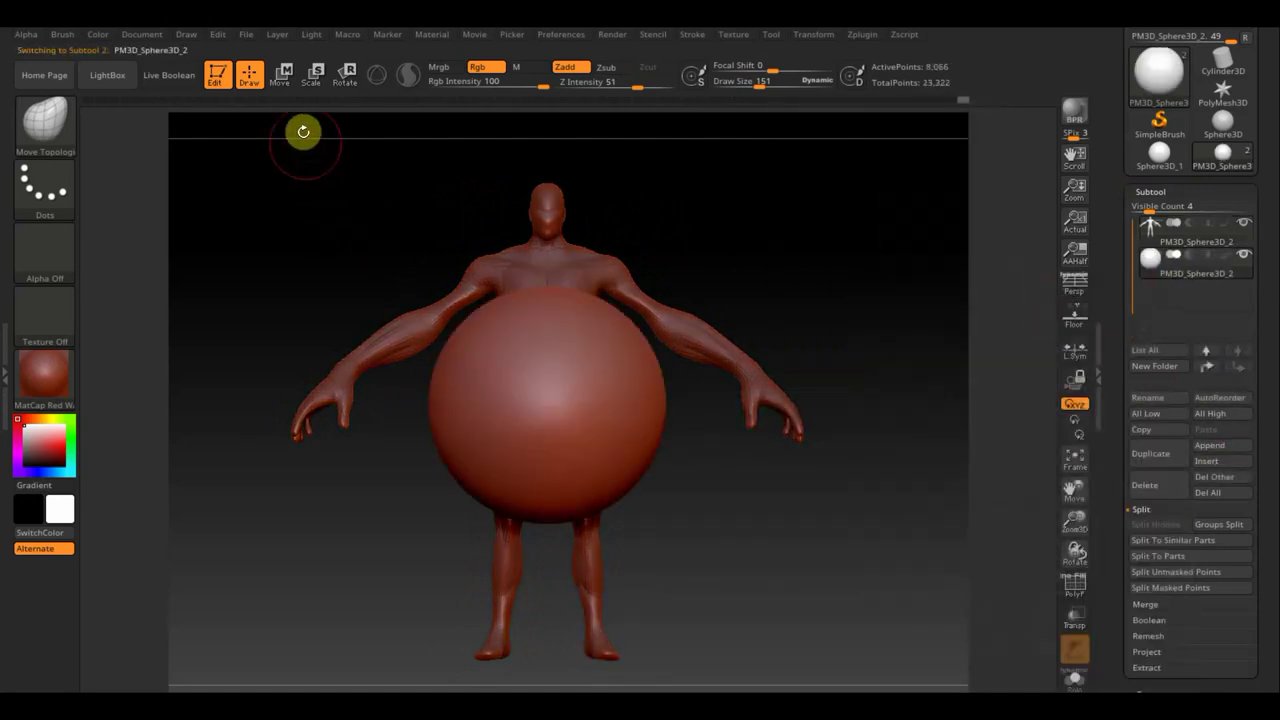
left_click(279, 83)
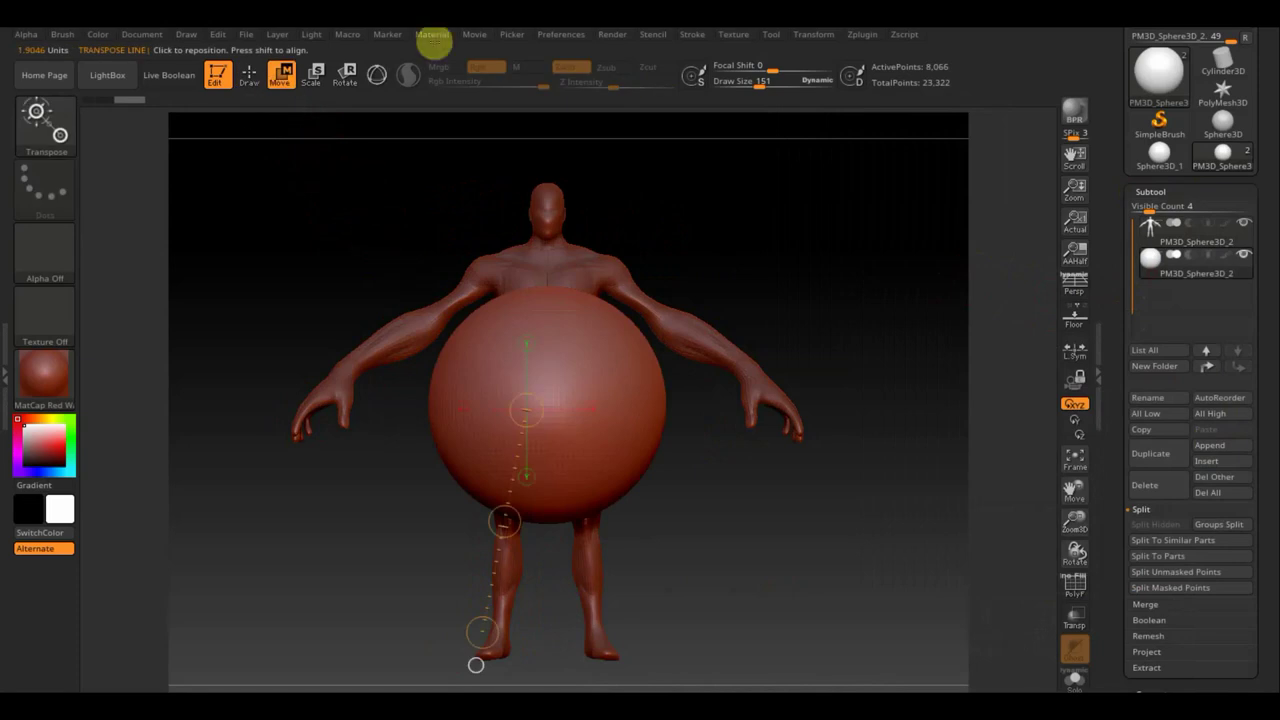
left_click(377, 82)
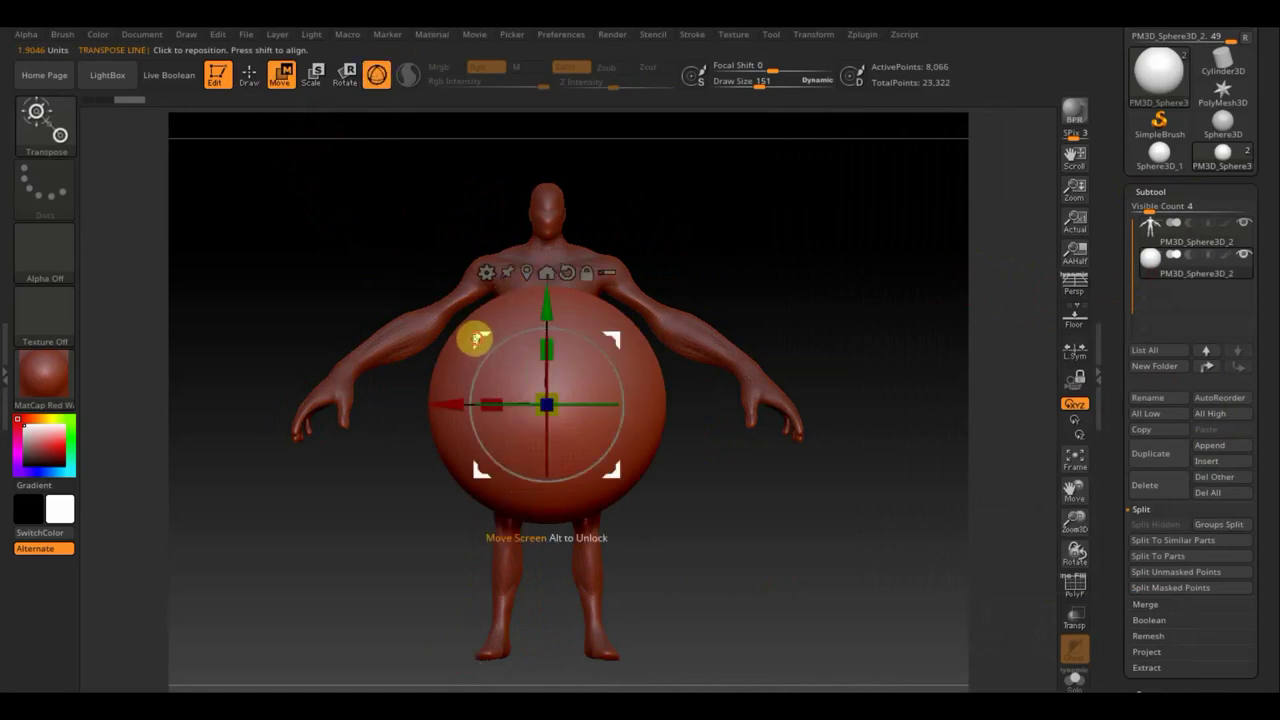
- Scale the sphere down onto the left shoulder, squash it vertically into an oval and tilt it
left_click_drag(474, 337, 355, 214)
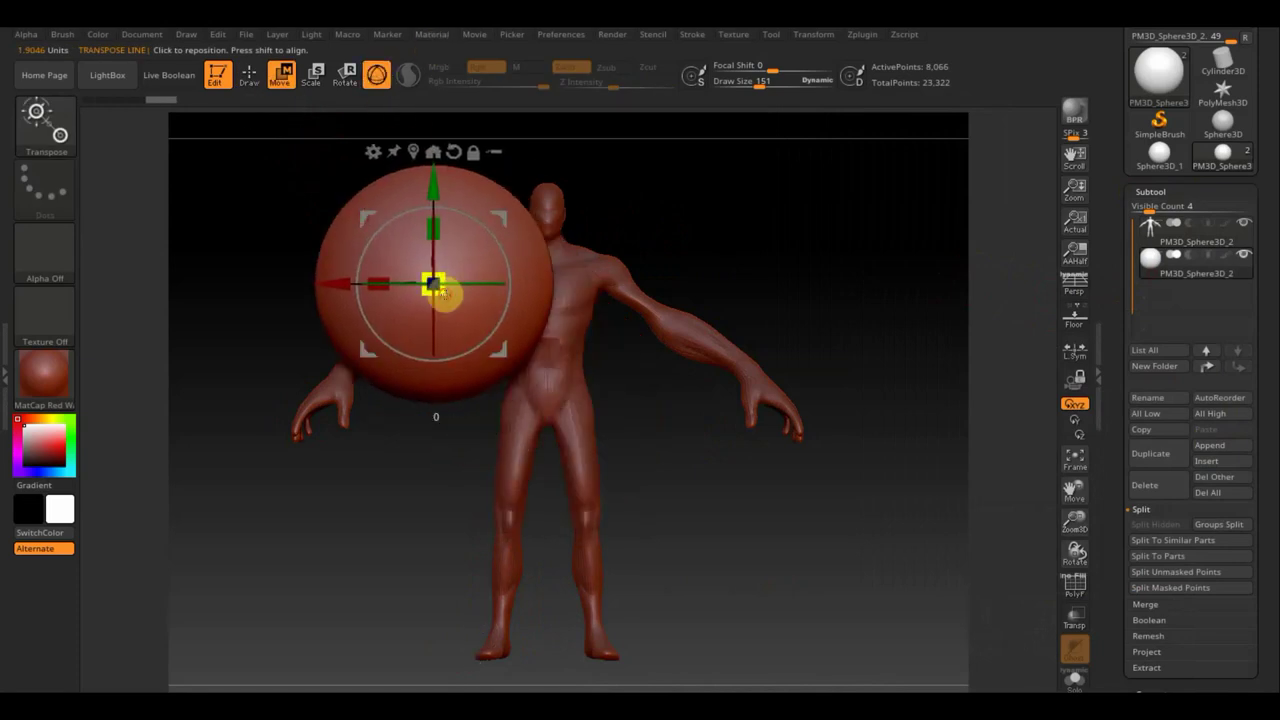
left_click_drag(443, 293, 388, 240)
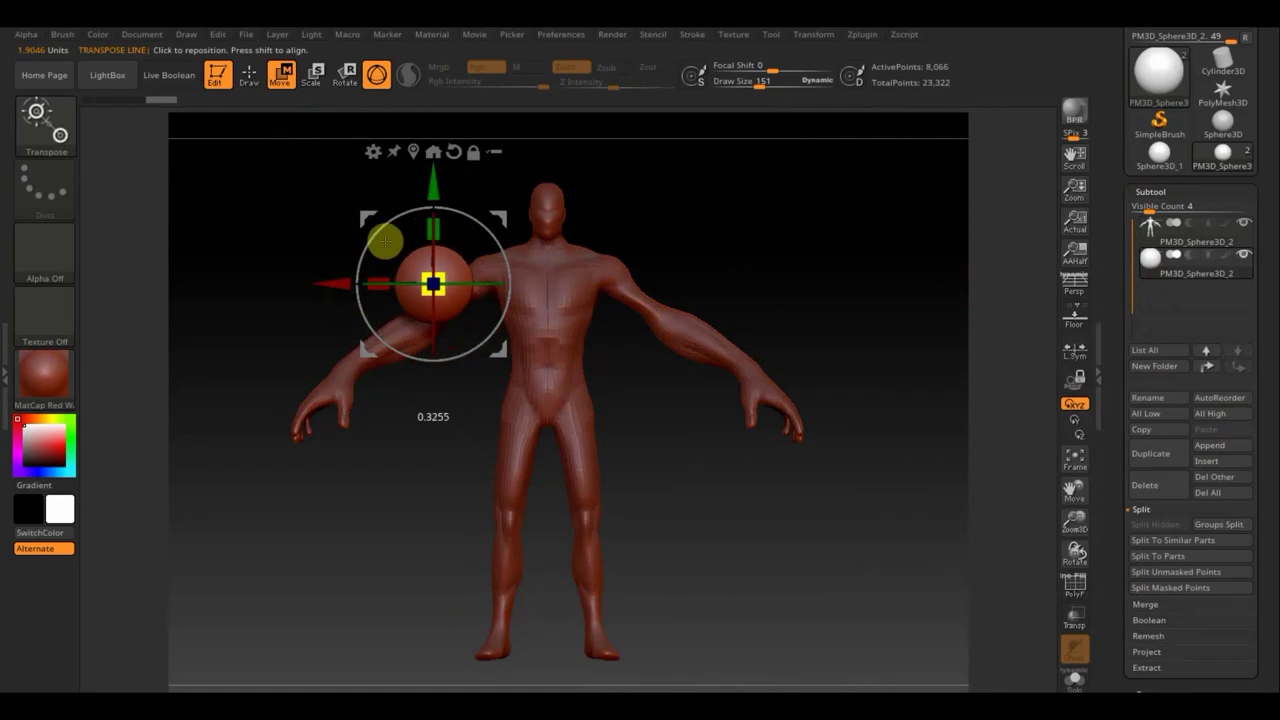
left_click_drag(491, 217, 529, 194)
mouse_move(674, 266)
left_mouse_down()
mouse_move(723, 266)
mouse_move(737, 301)
left_mouse_up()
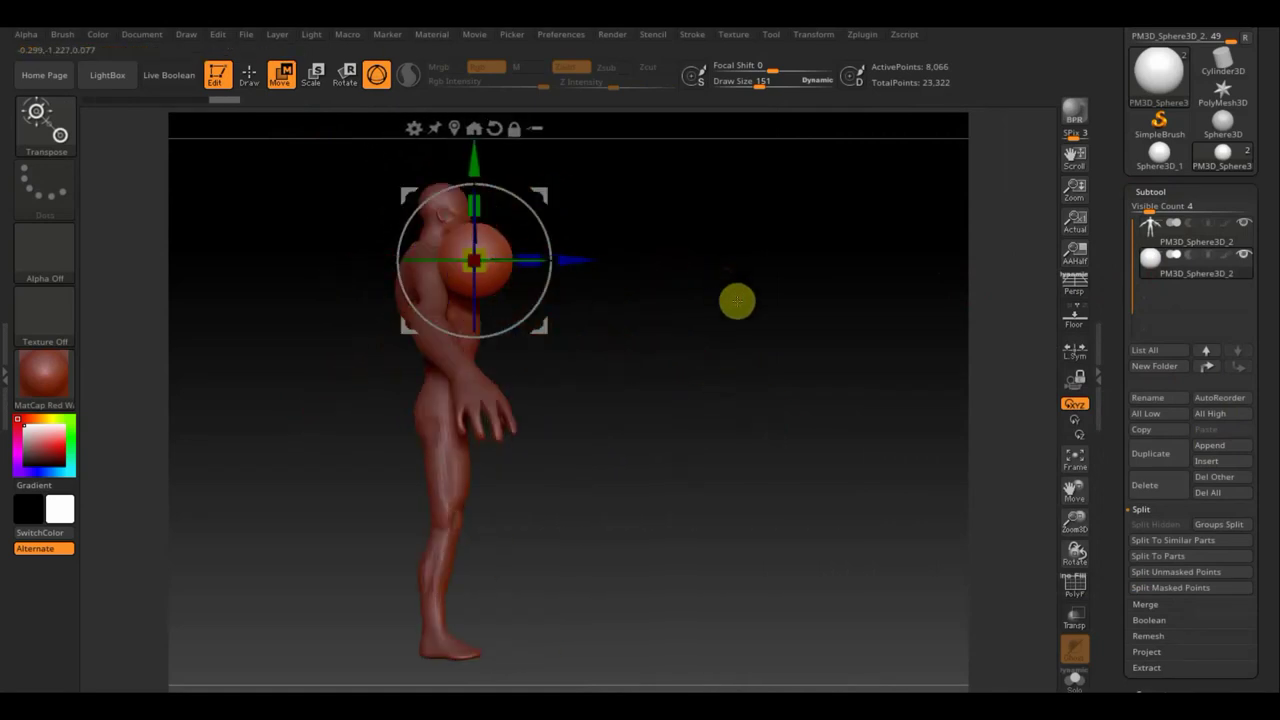
left_click_drag(589, 263, 545, 264)
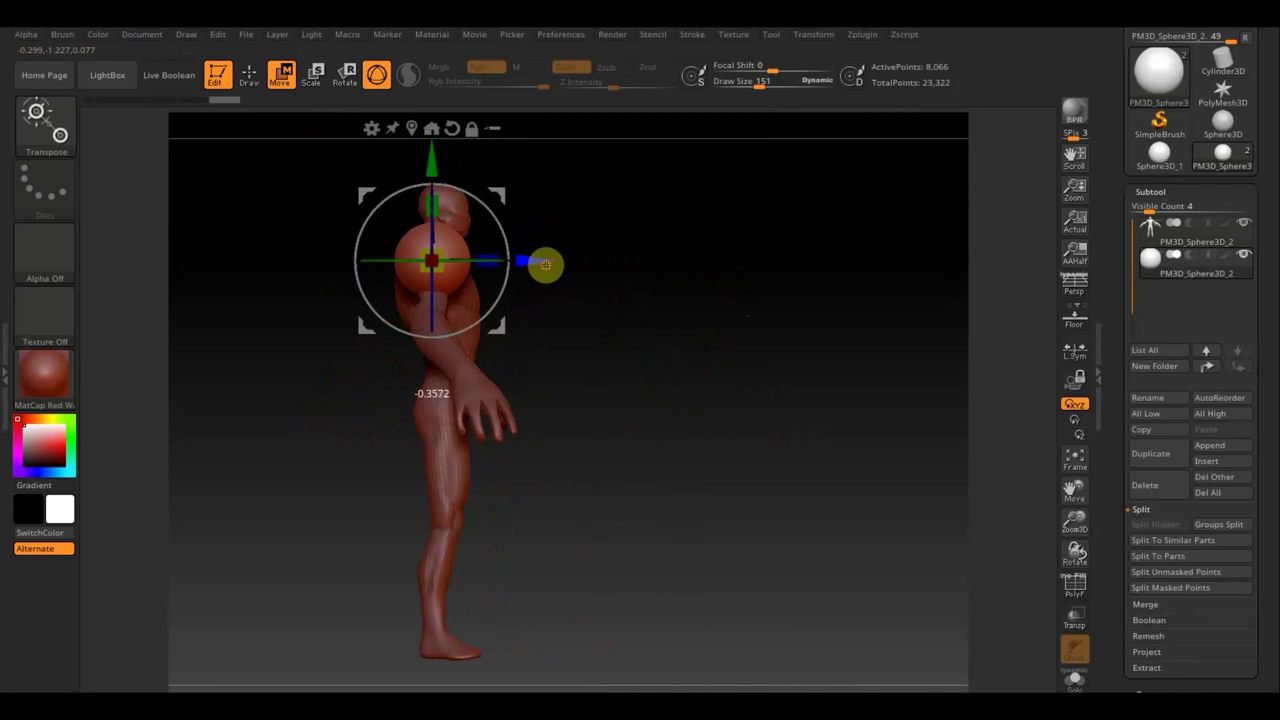
mouse_move(637, 265)
left_mouse_down()
mouse_move(674, 286)
mouse_move(781, 264)
mouse_move(786, 291)
mouse_move(823, 214)
mouse_move(746, 257)
left_mouse_up()
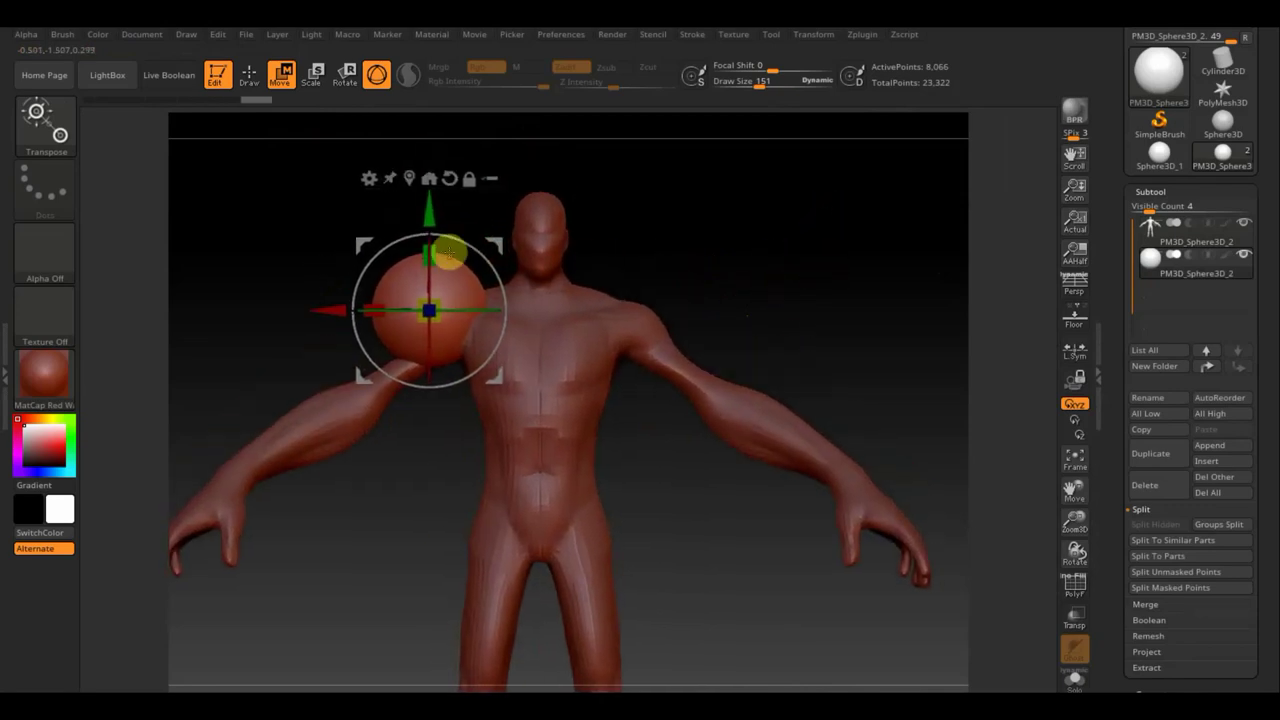
mouse_move(430, 254)
left_mouse_down()
mouse_move(471, 237)
mouse_move(450, 224)
left_mouse_up()
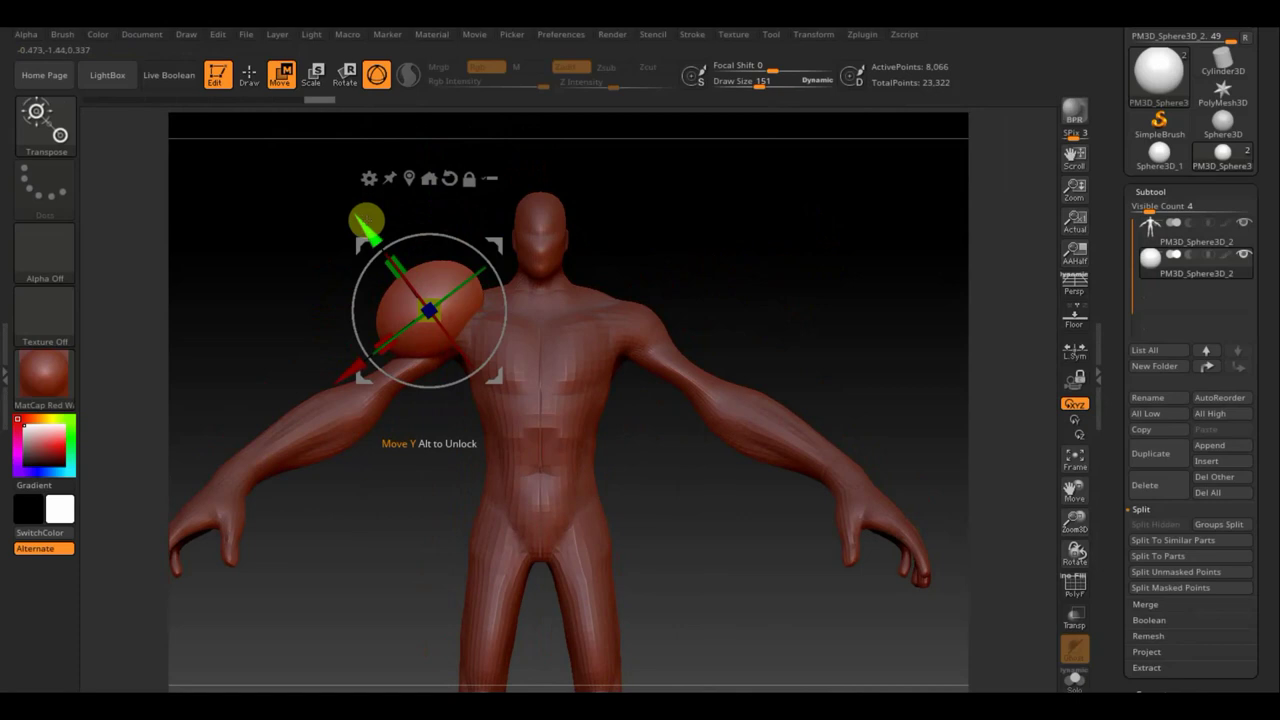
left_click_drag(360, 240, 371, 254)
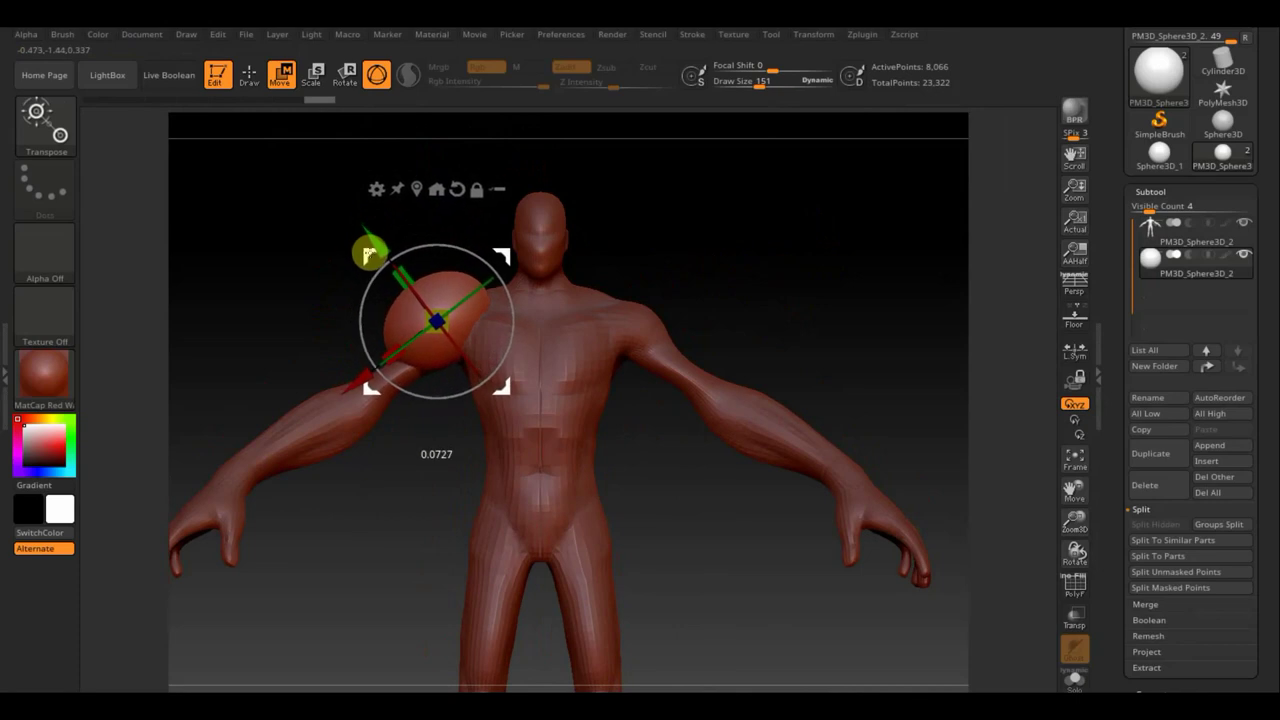
- Slice the oval in half with a TrimCurve stroke, leaving a dome cap at 20,132 points
left_click(249, 75)
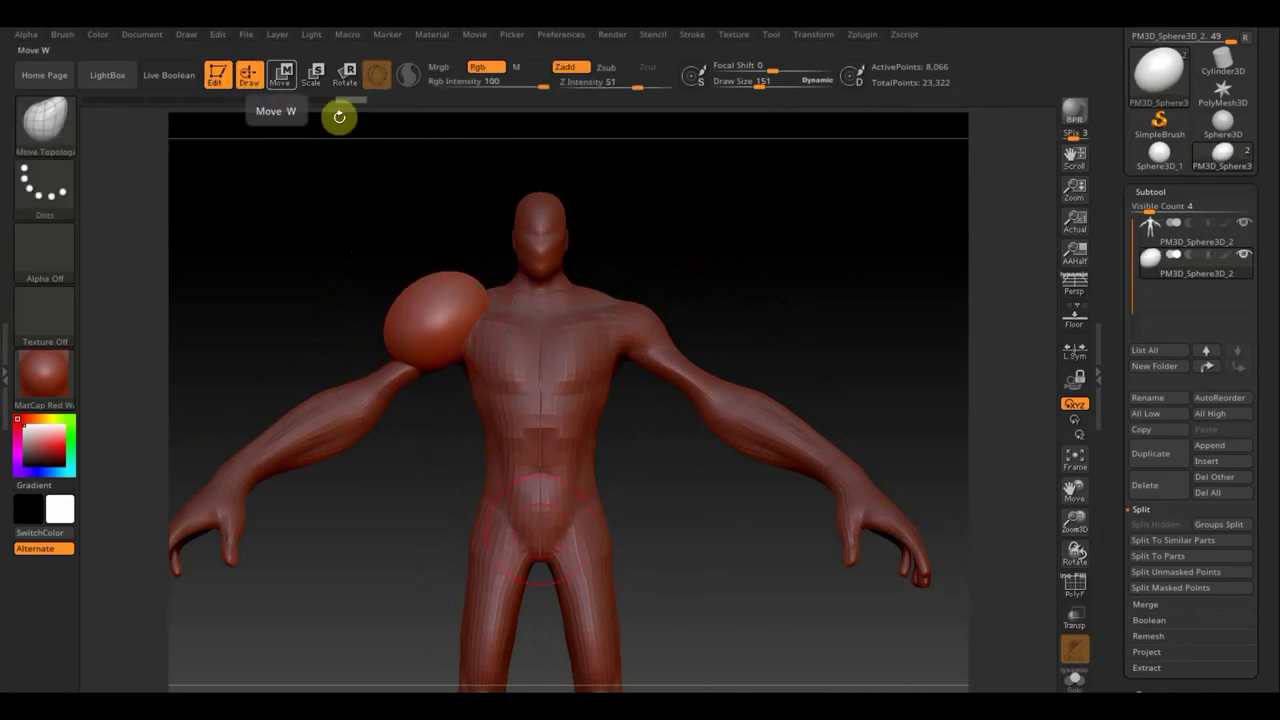
key("ctrl+shift")
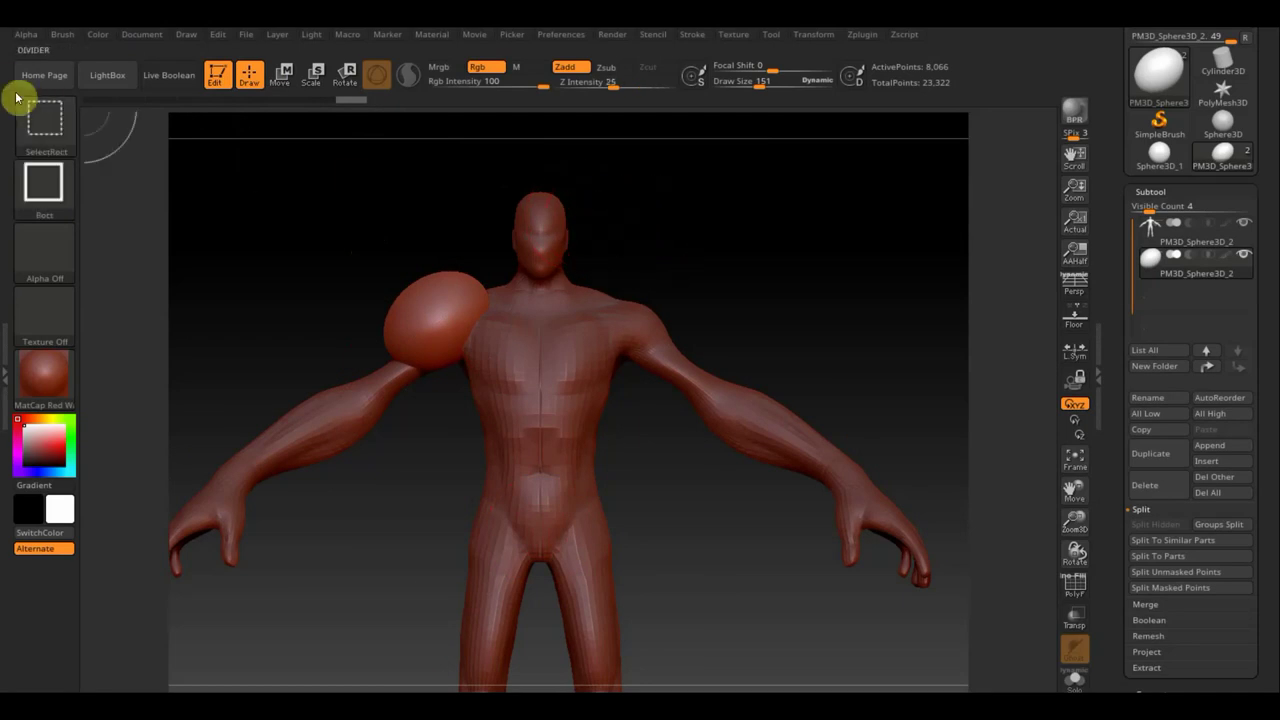
left_click(62, 127)
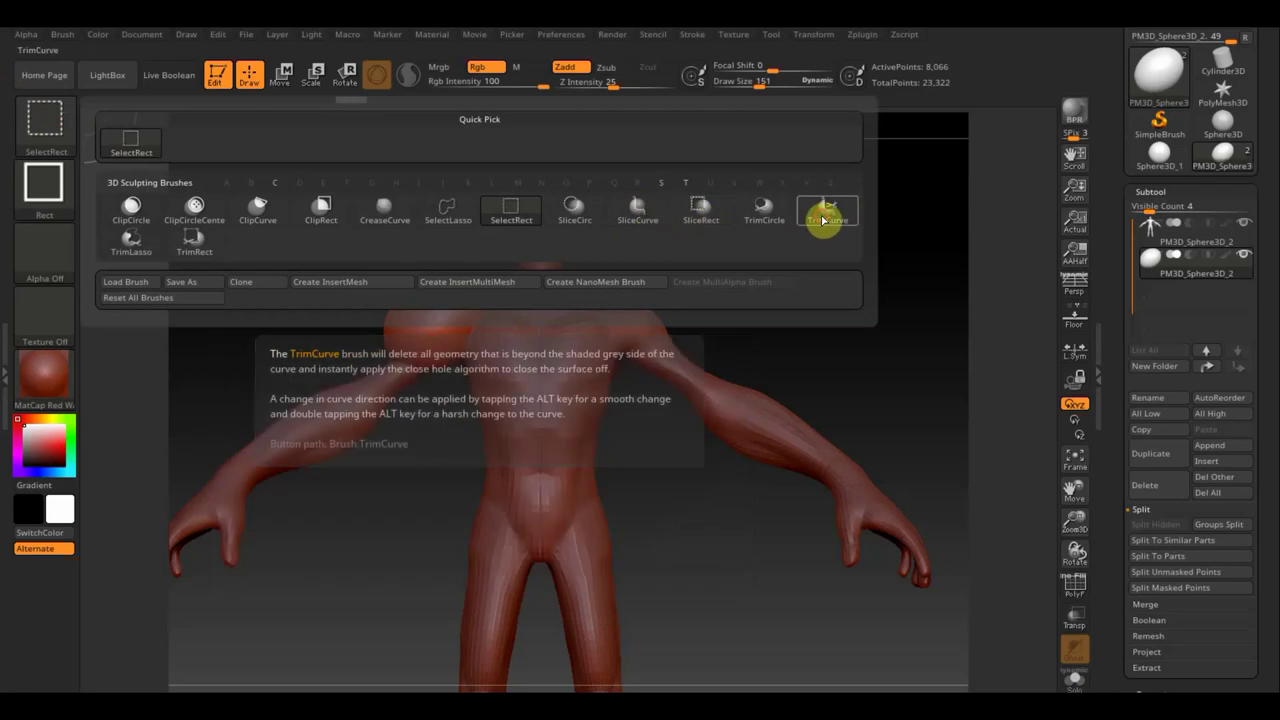
mouse_move(680, 203)
left_mouse_down("ctrl+shift")
mouse_move(290, 447)
mouse_move(218, 458)
left_mouse_up("ctrl+shift")
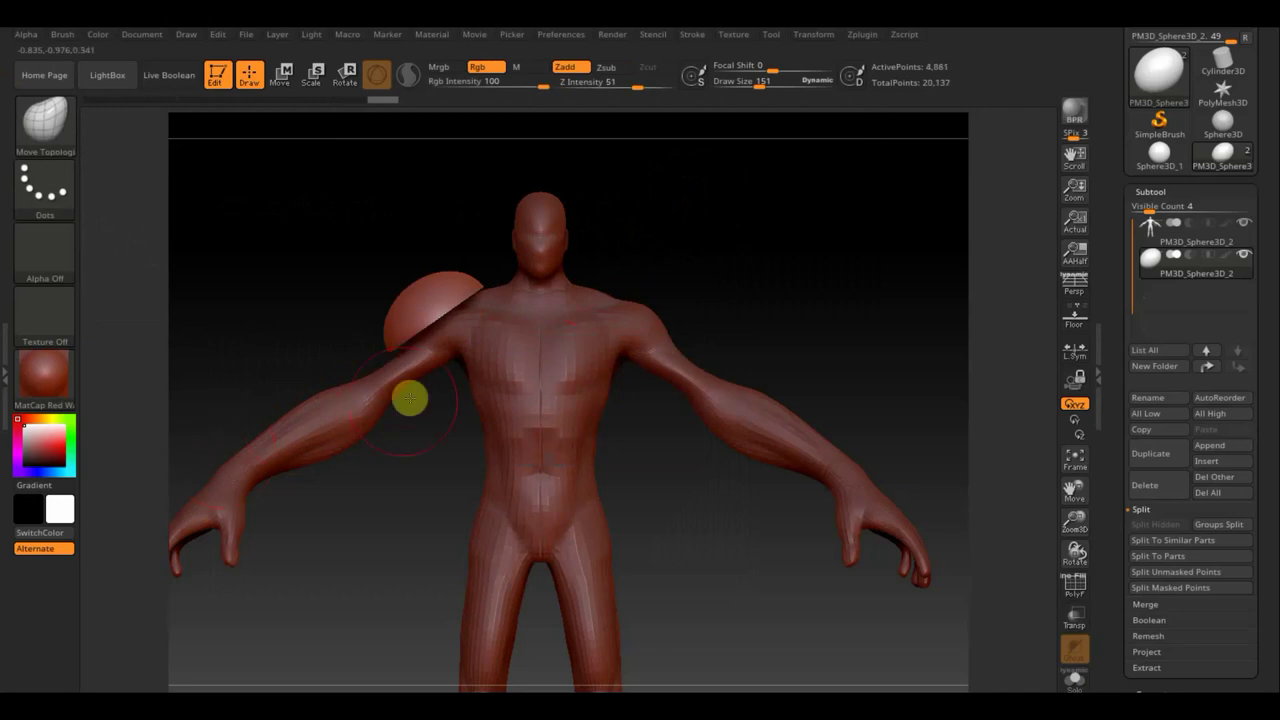
mouse_move(763, 268)
left_mouse_down()
mouse_move(766, 240)
mouse_move(743, 234)
mouse_move(752, 241)
left_mouse_up()
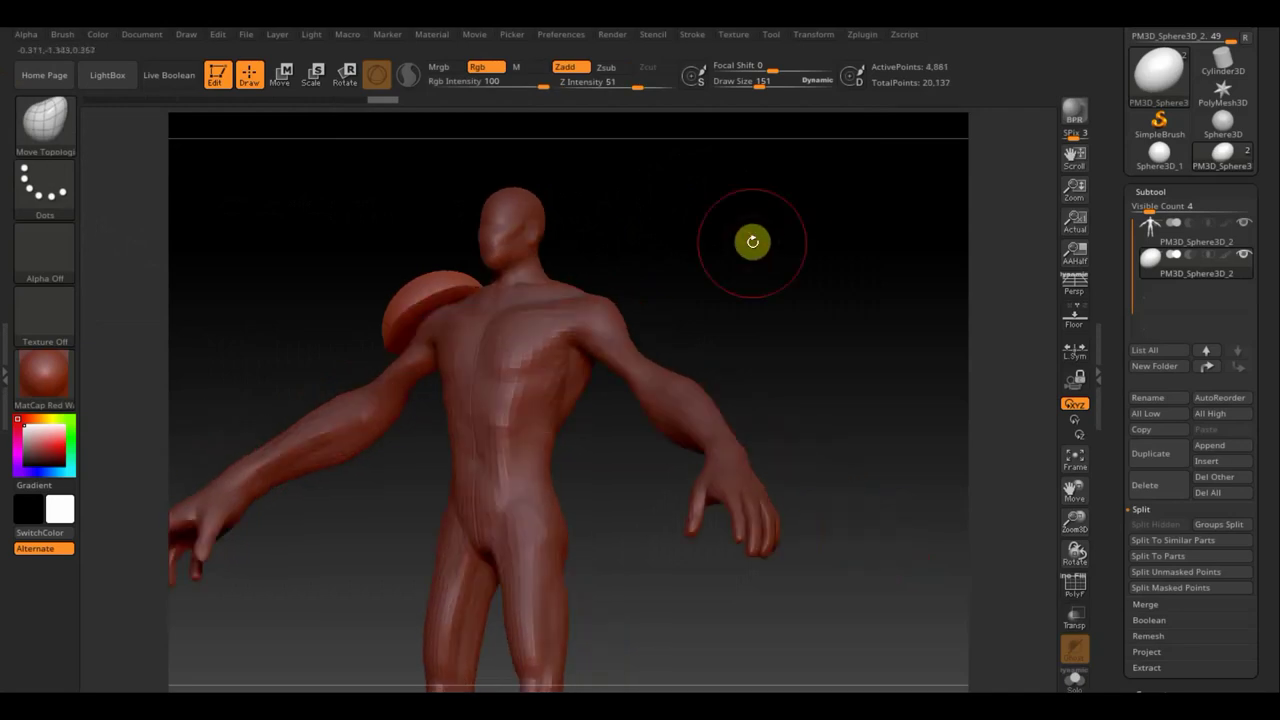
mouse_move(1271, 614)
left_mouse_down()
mouse_move(1266, 517)
mouse_move(1163, 420)
left_mouse_up()
left_click(1162, 421)
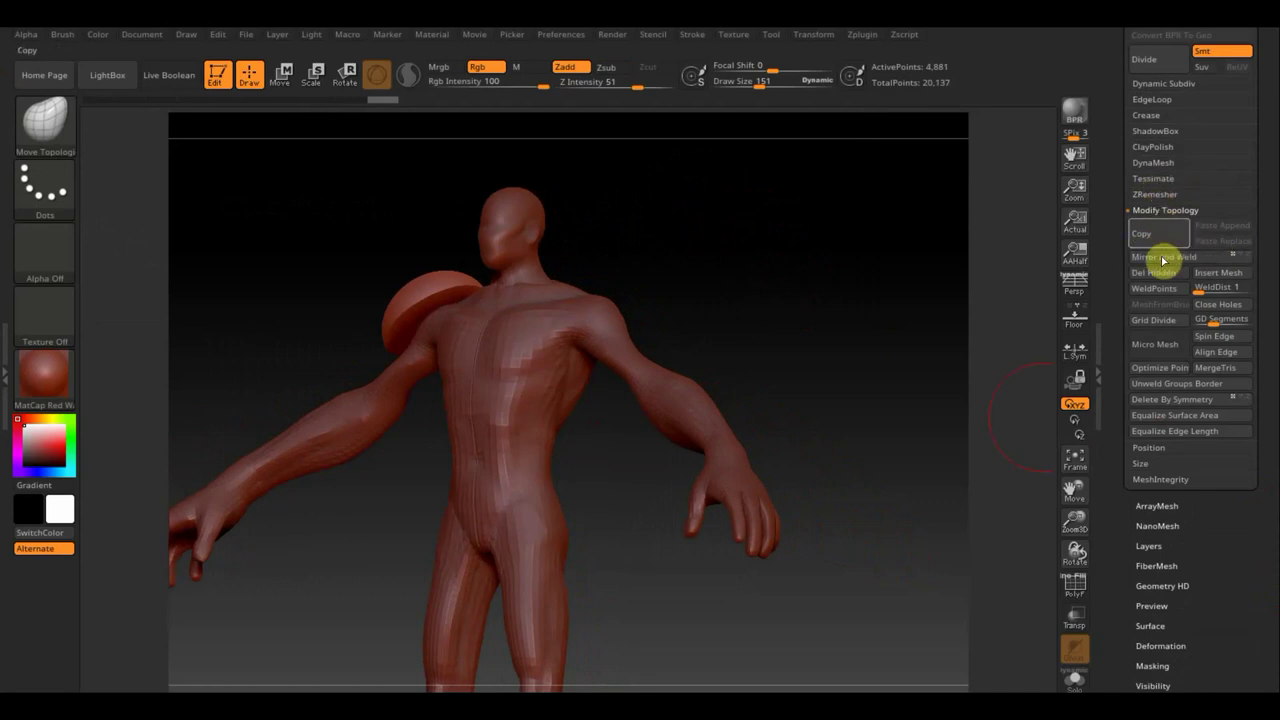
- Remesh the shoulder cap with DynaMesh at resolution 128 into a closed dome
left_click(1153, 163)
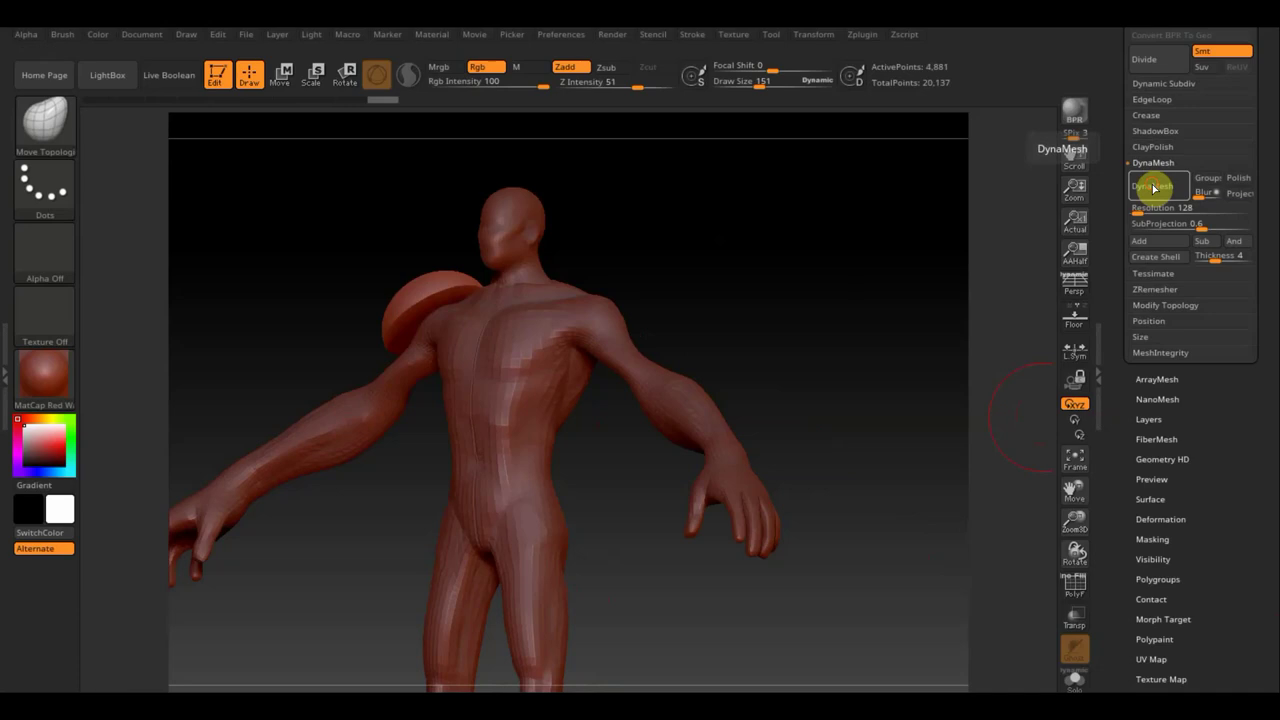
left_click(1153, 187)
mouse_move(880, 229)
left_mouse_down()
mouse_move(957, 237)
mouse_move(888, 257)
left_mouse_up()
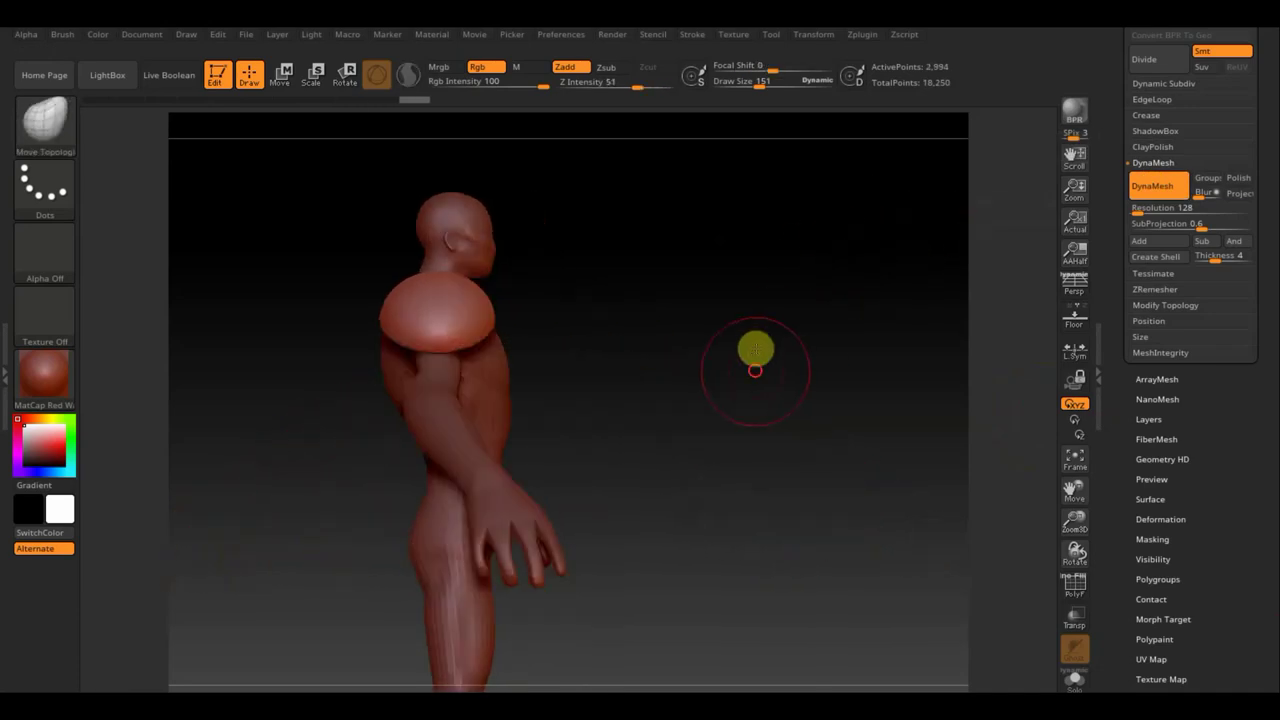
mouse_move(754, 349)
left_mouse_down()
mouse_move(757, 291)
mouse_move(823, 291)
mouse_move(757, 269)
left_mouse_up()
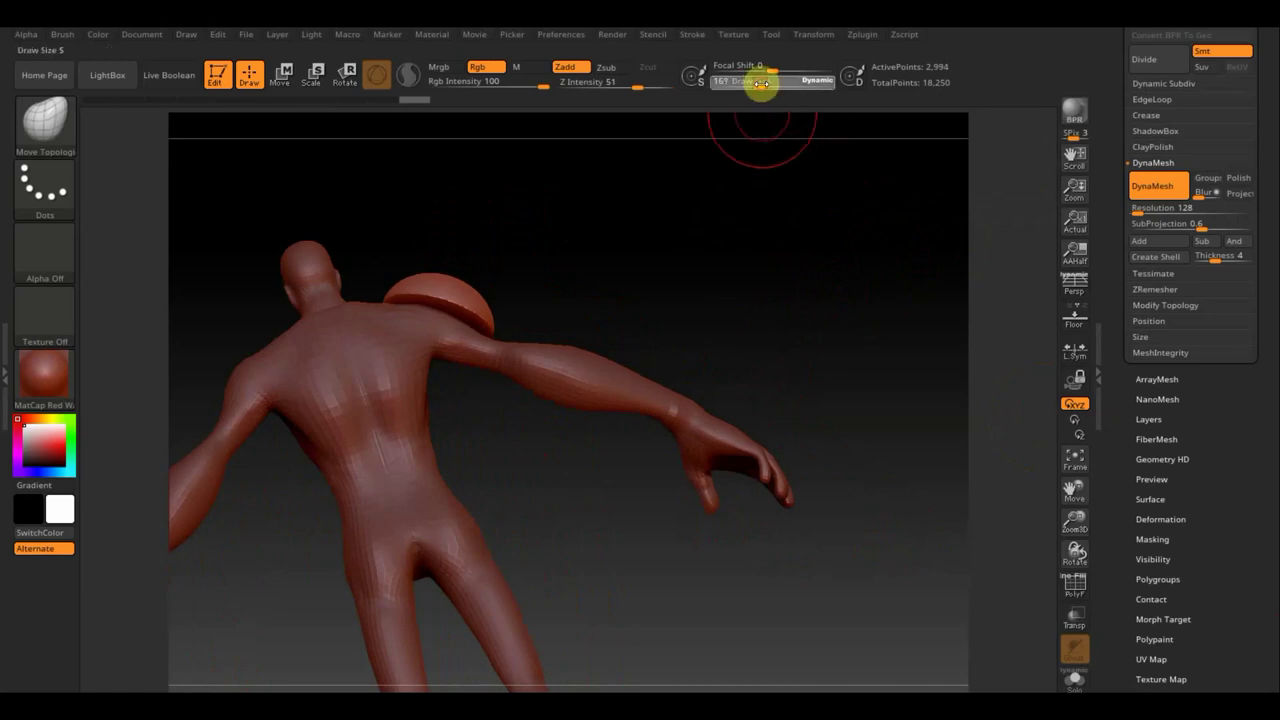
- Set brush size to 222, pull the cap's surface downward, and frame the figure front-on
left_click_drag(764, 84, 771, 82)
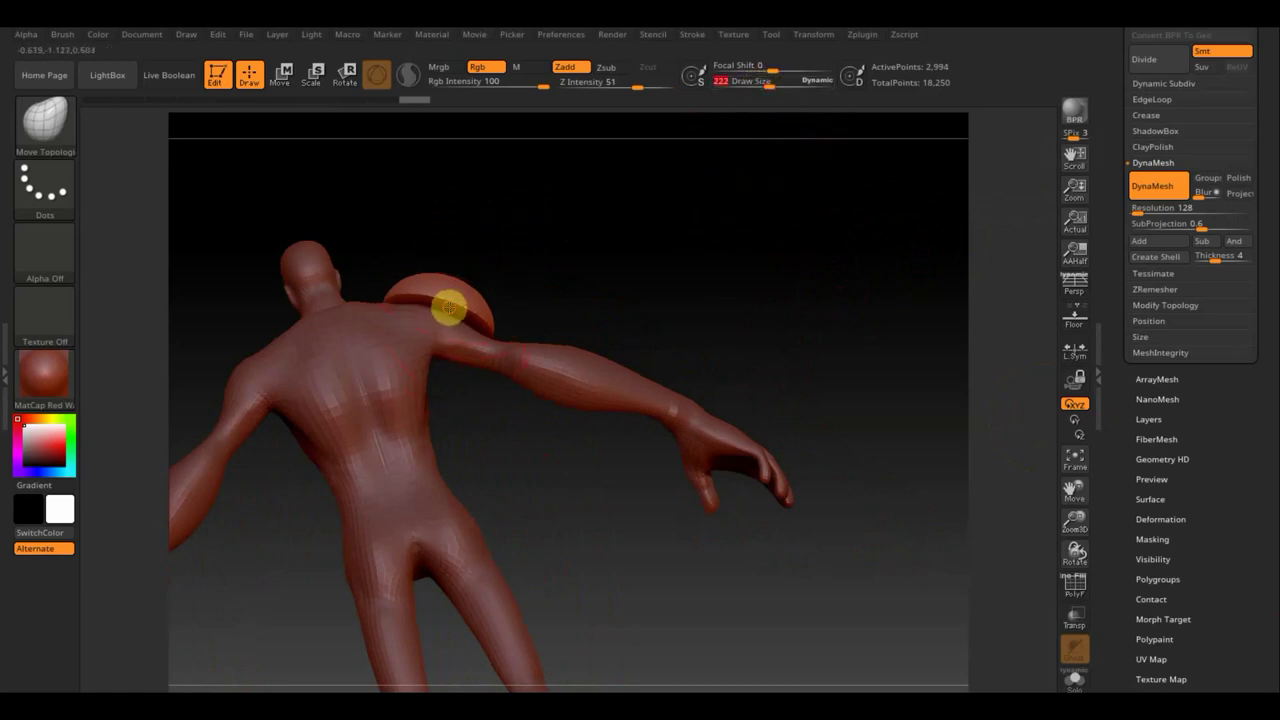
left_click_drag(449, 309, 442, 330)
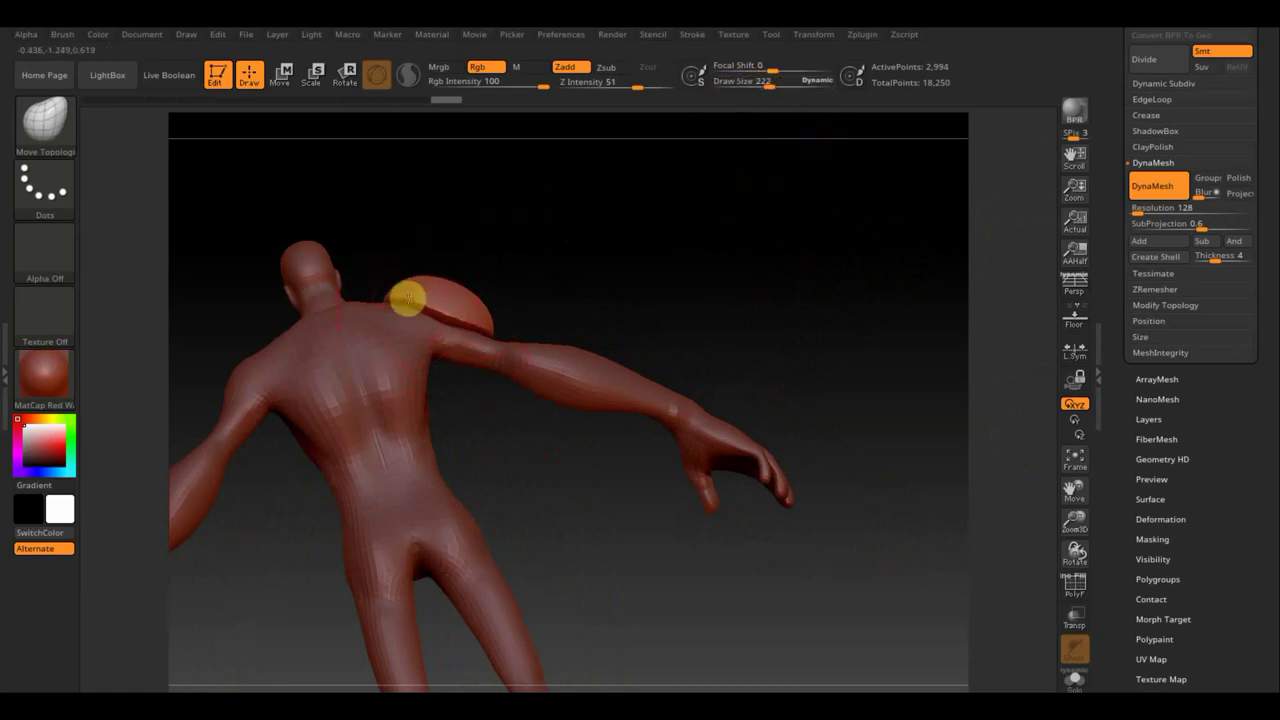
left_click_drag(587, 303, 415, 323)
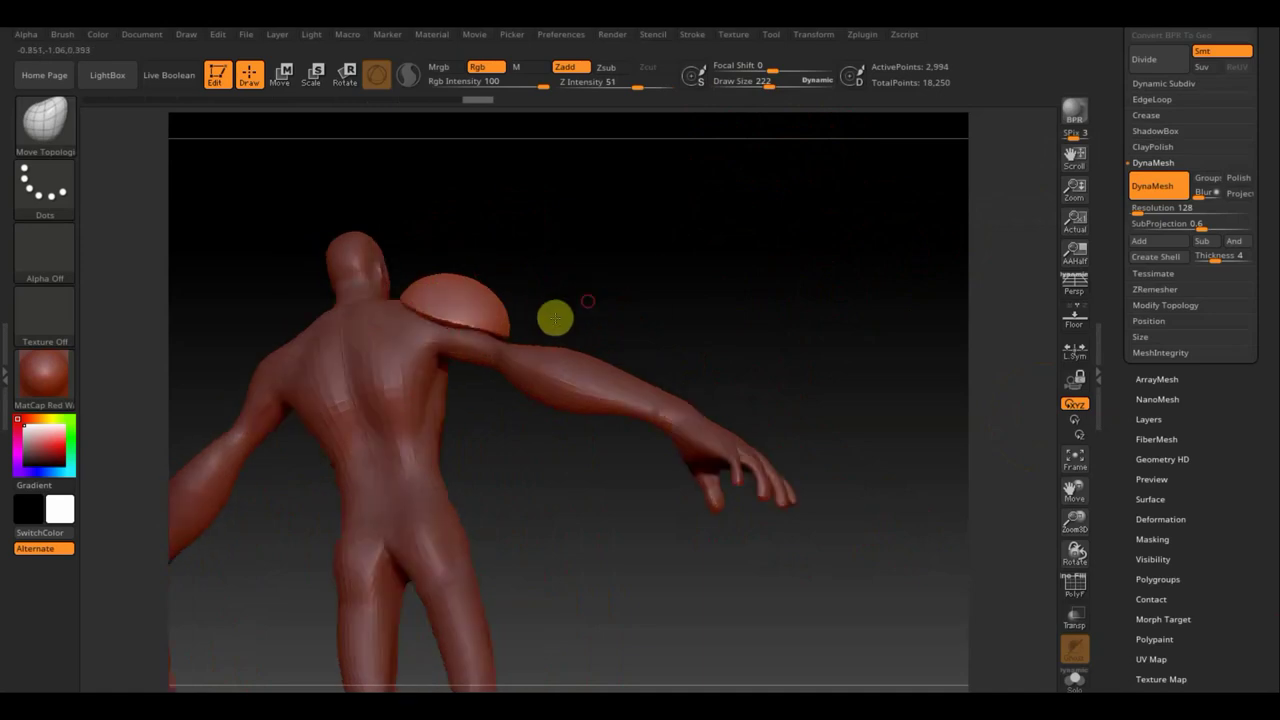
left_click_drag(706, 303, 680, 331, "shift")
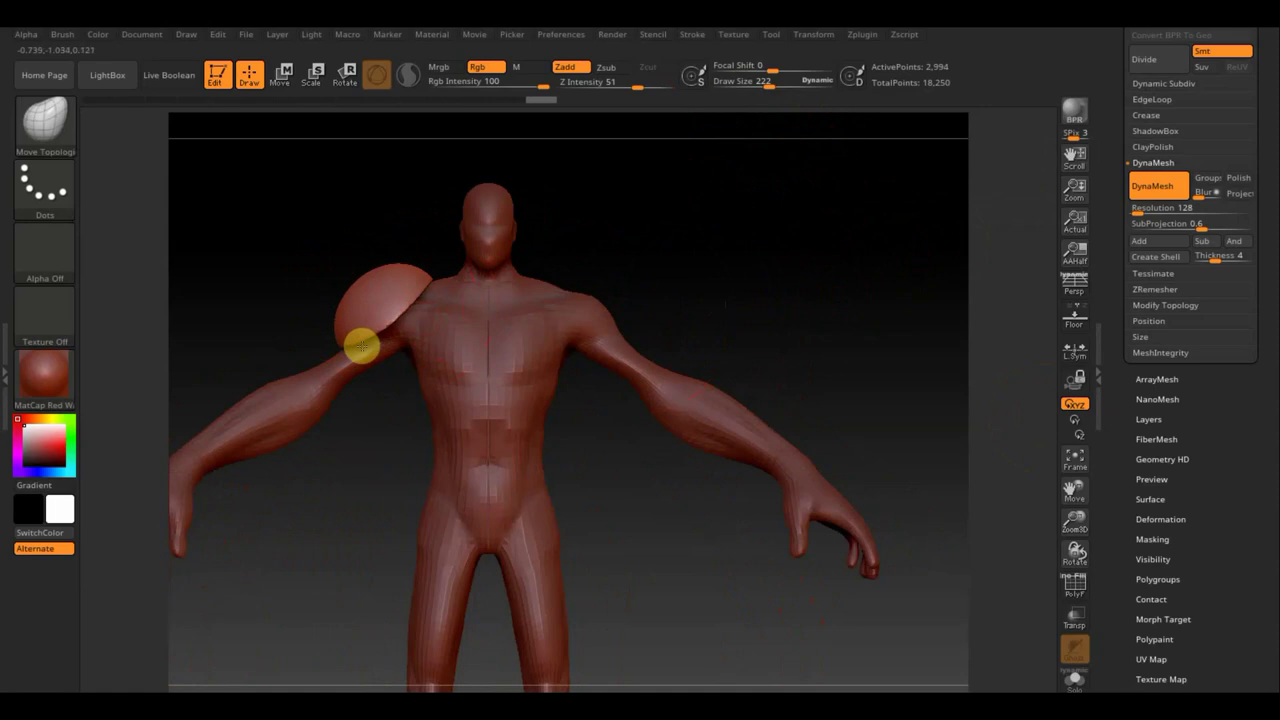
mouse_move(820, 260)
left_mouse_down()
mouse_move(860, 277)
mouse_move(911, 269)
mouse_move(697, 343)
left_mouse_up()
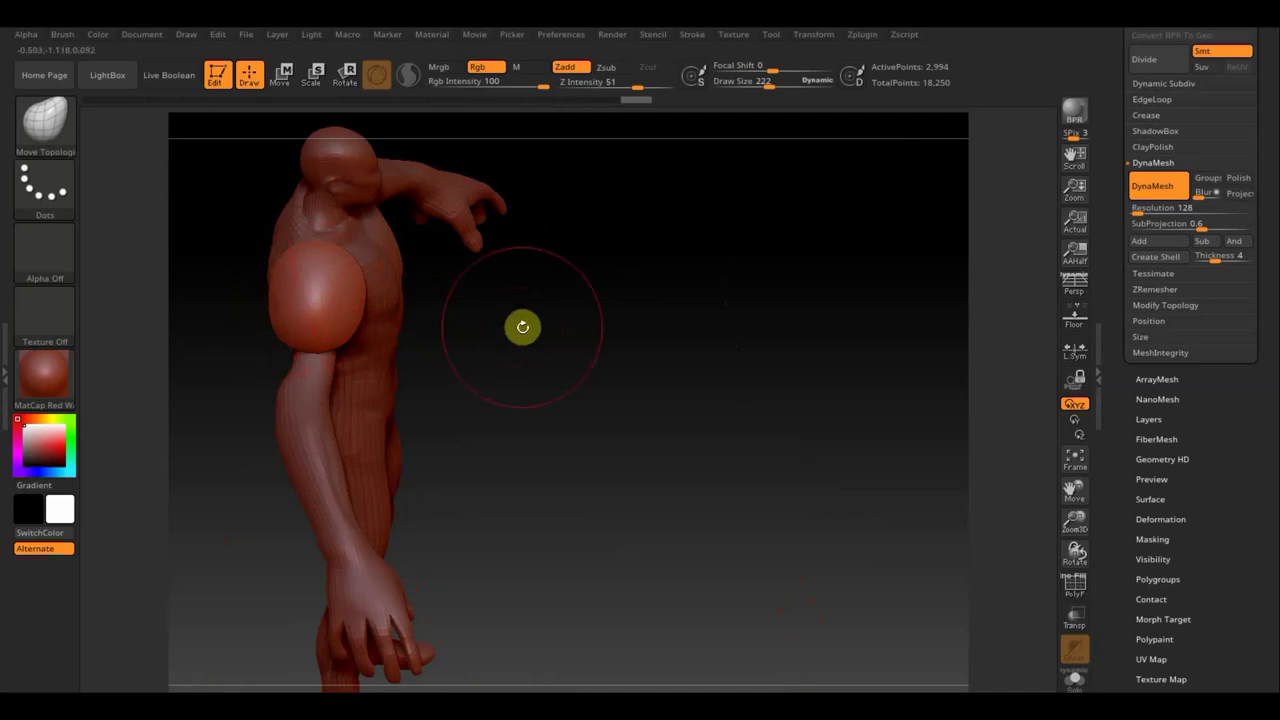
mouse_move(523, 323)
left_mouse_down()
mouse_move(491, 280)
mouse_move(452, 308)
left_mouse_up()
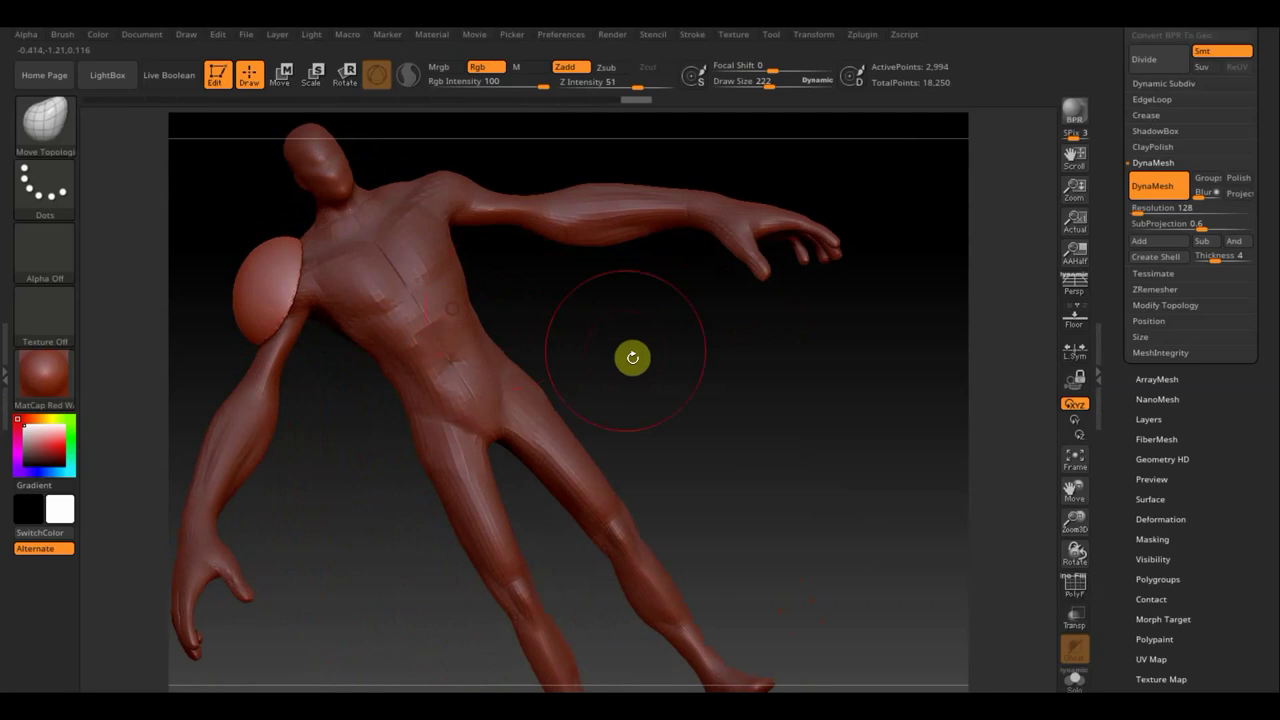
left_click_drag(631, 357, 608, 394, "shift")
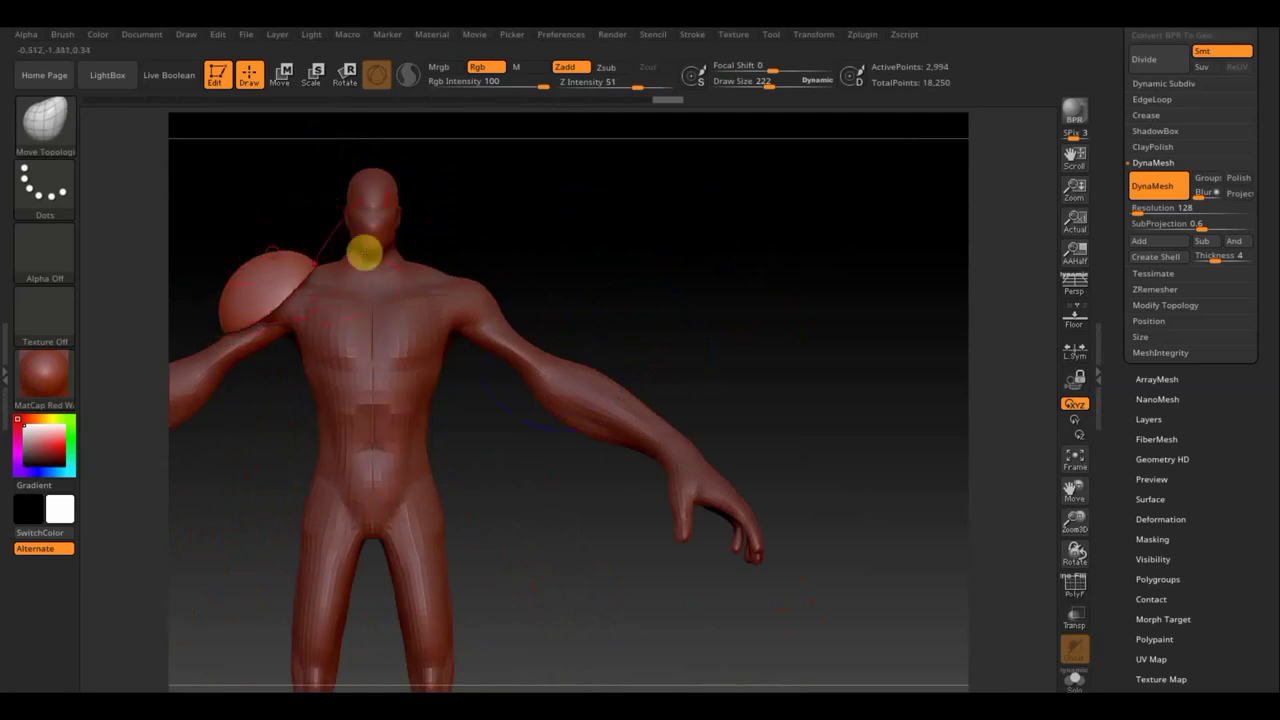
left_click_drag(689, 283, 822, 268, "alt")
key("ctrl")
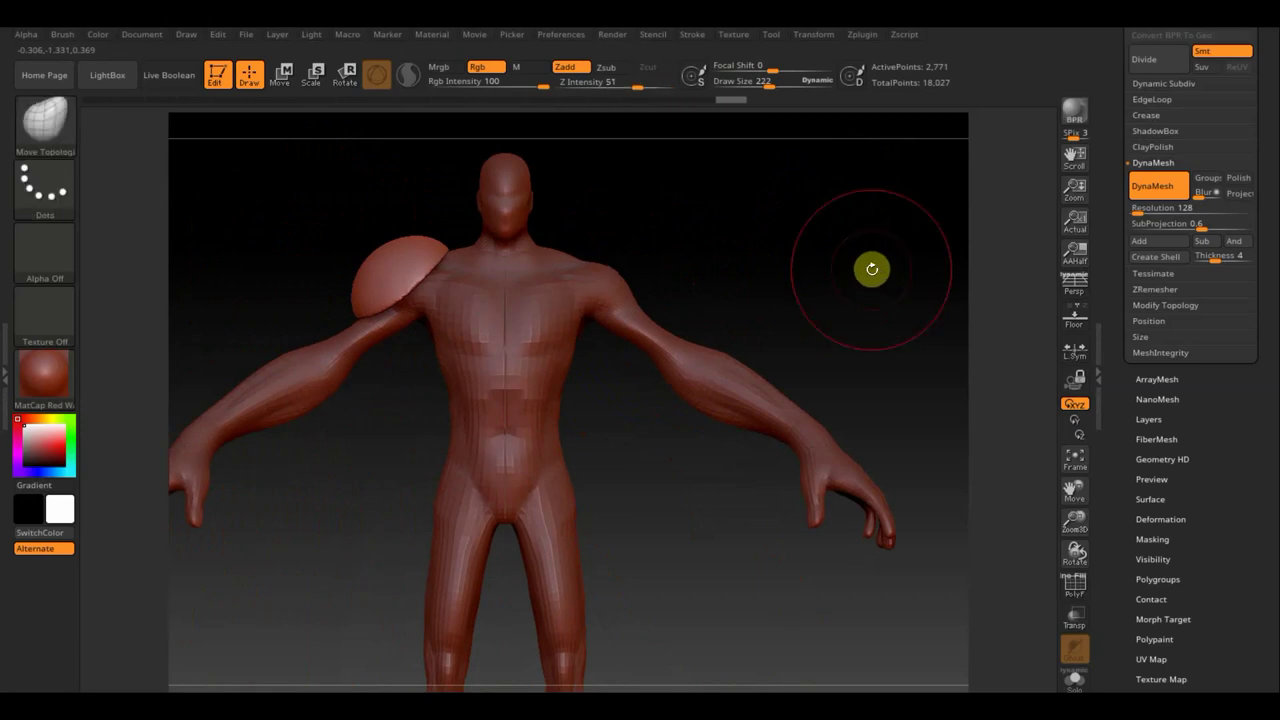
key("ctrl")
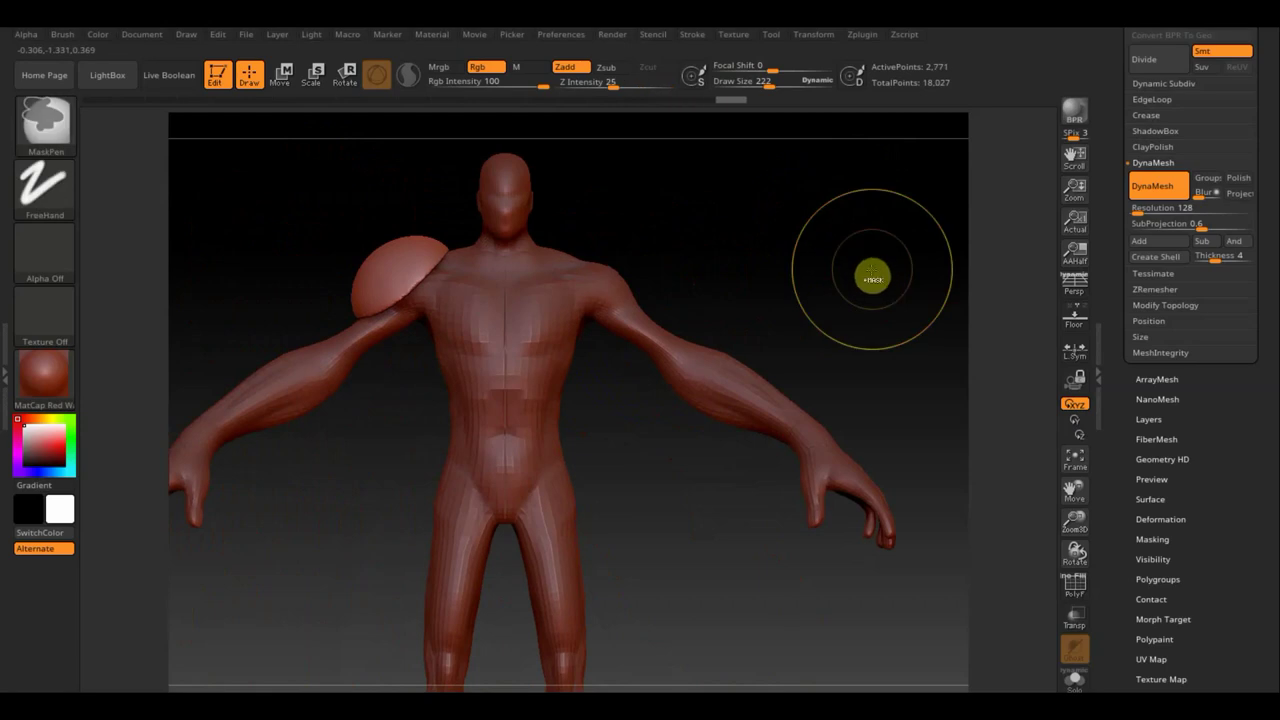
- DynaMesh the shoulder pad and delete its lower subdivision levels
left_click(872, 277, "ctrl")
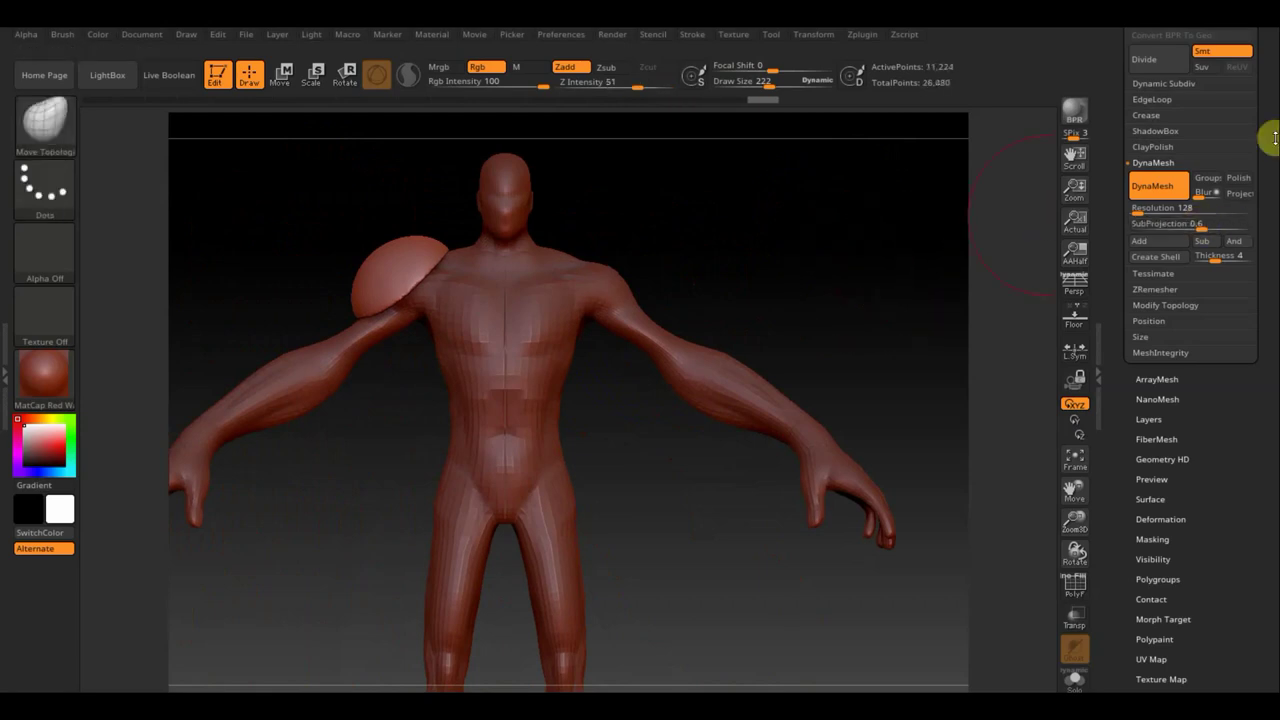
left_click_drag(1271, 134, 1268, 294)
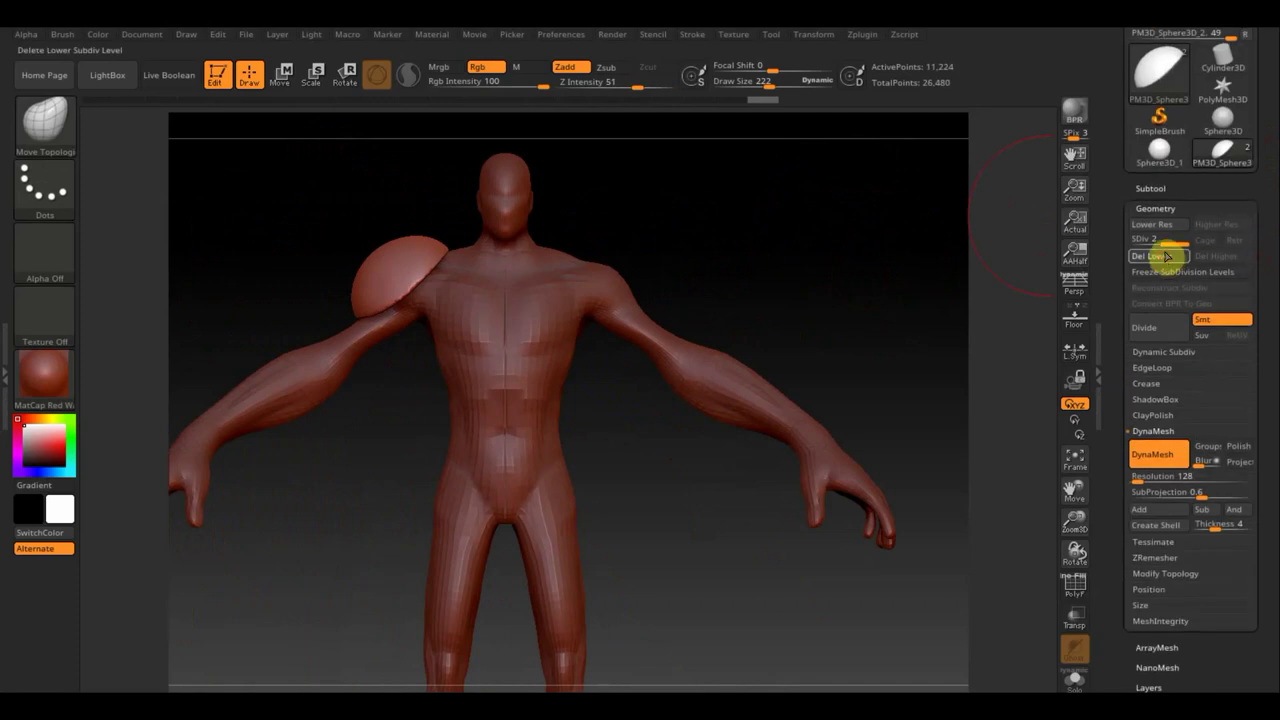
left_click(1166, 256)
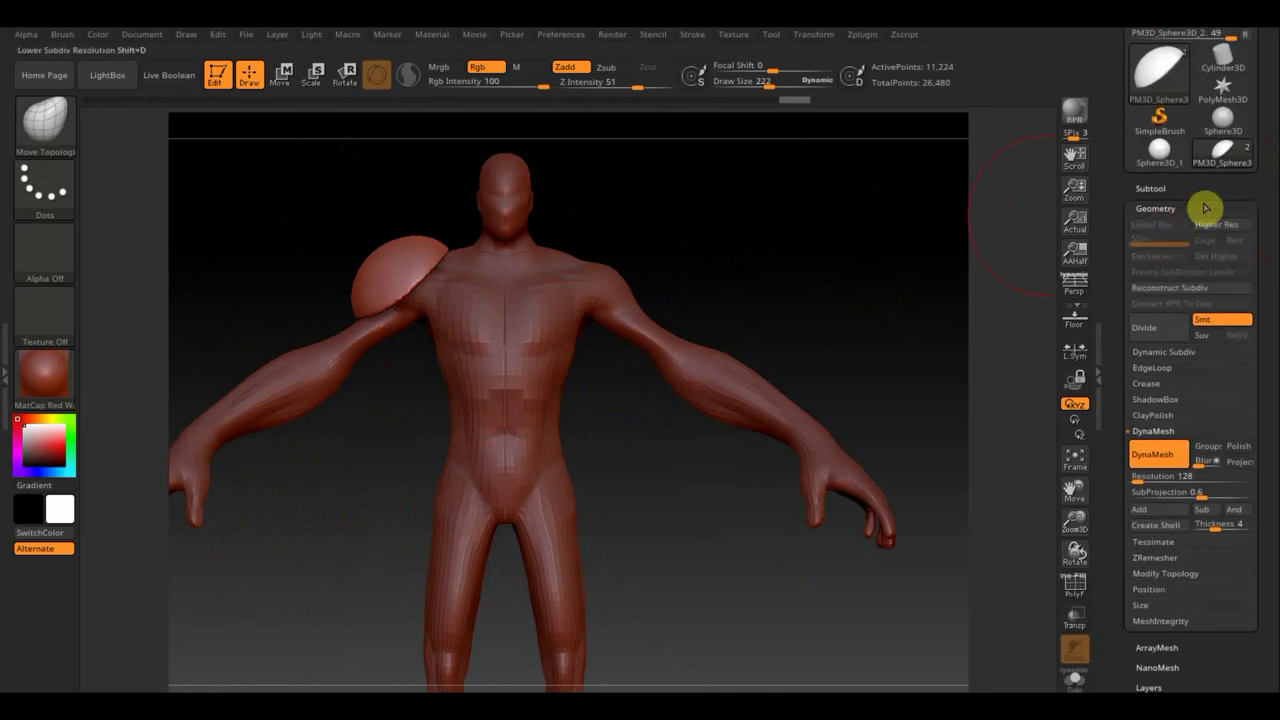
- Duplicate the pad, hide the body, and scale the copy down to about 0.9
left_click(1153, 187)
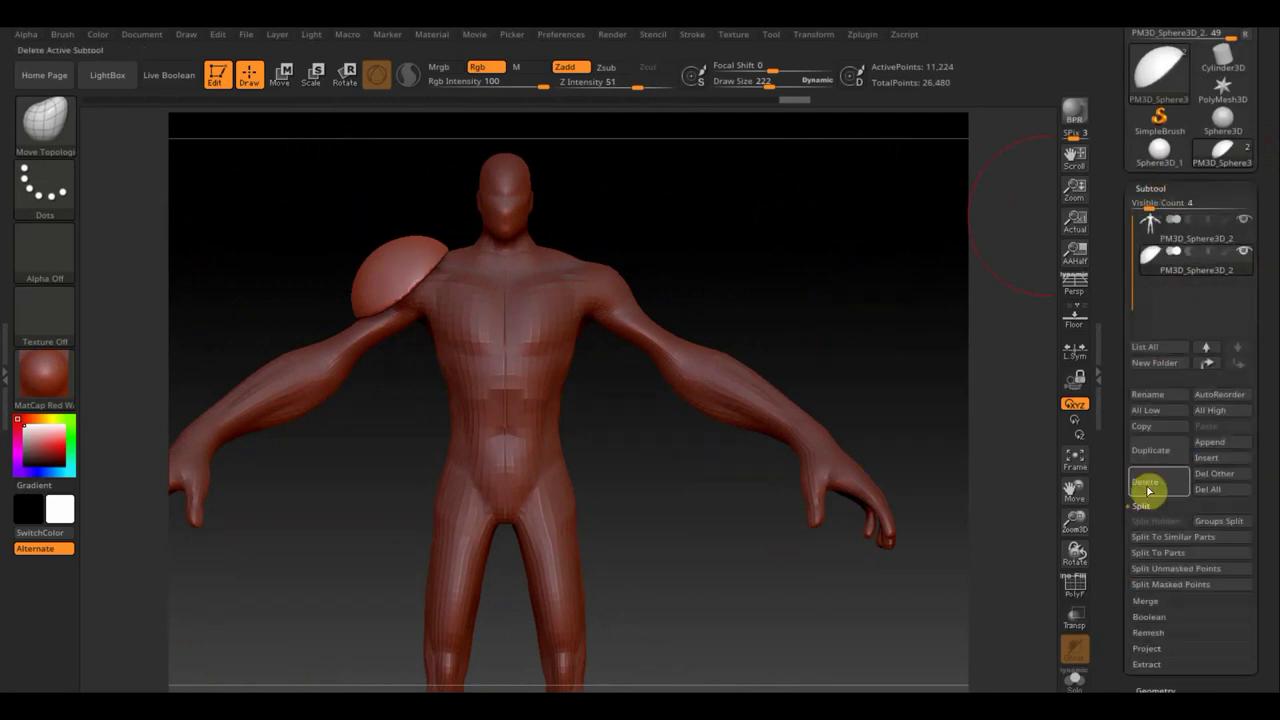
left_click(1162, 441)
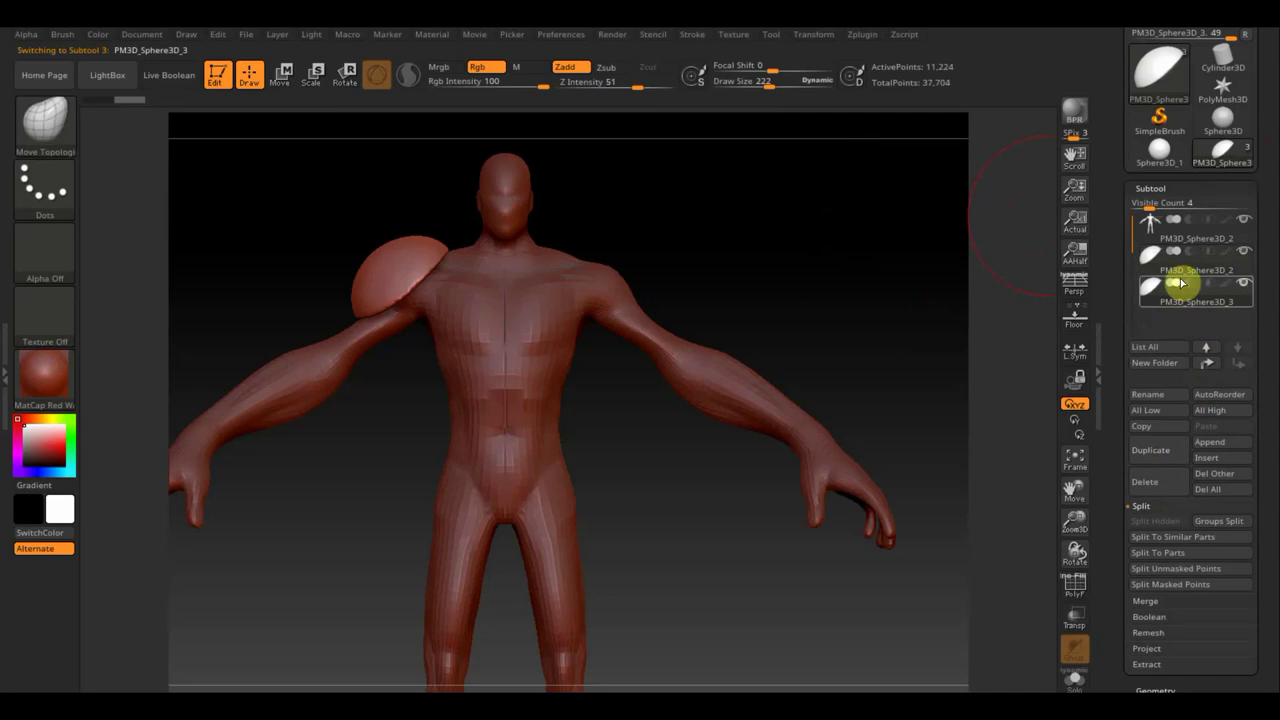
left_click(285, 73)
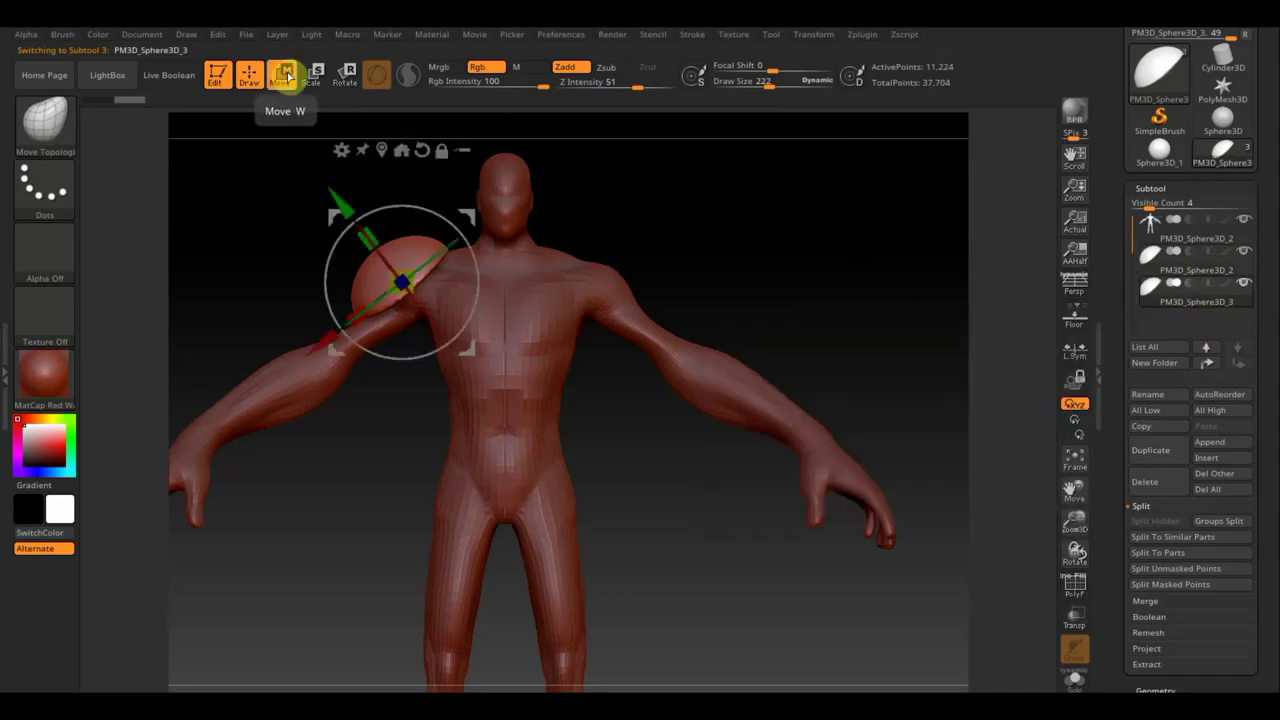
left_click_drag(336, 191, 346, 211)
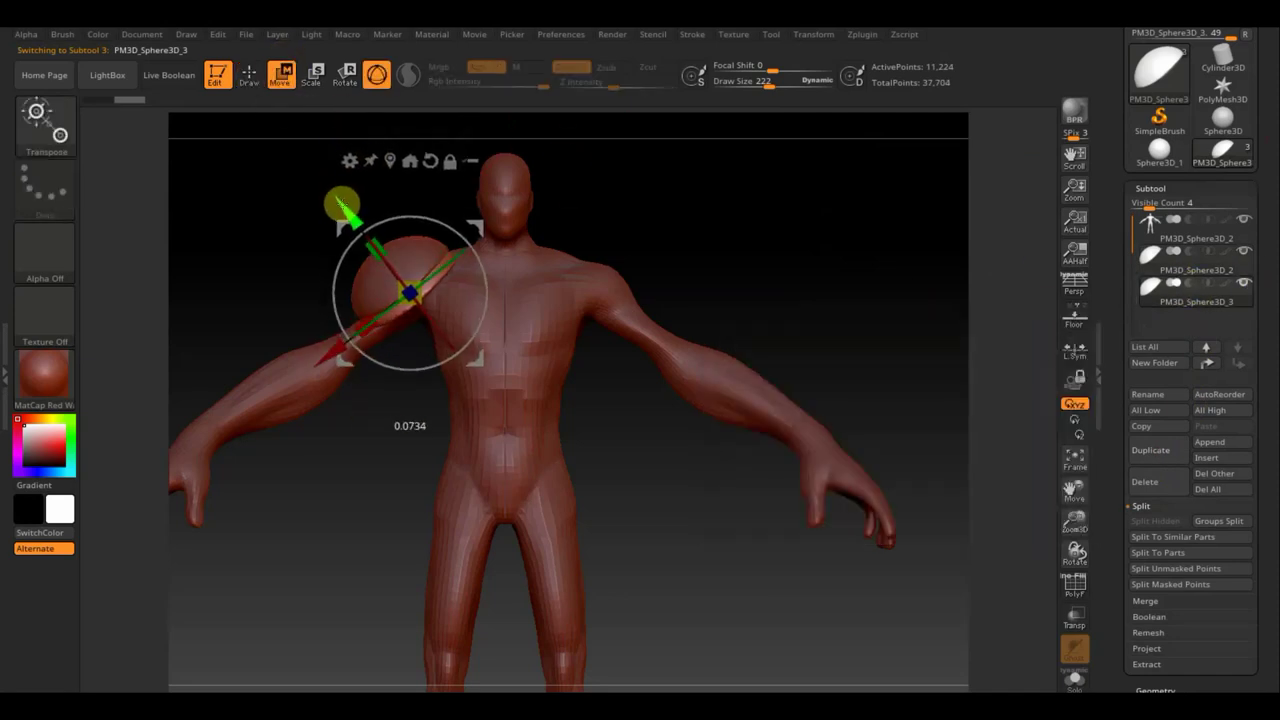
left_click(1245, 221)
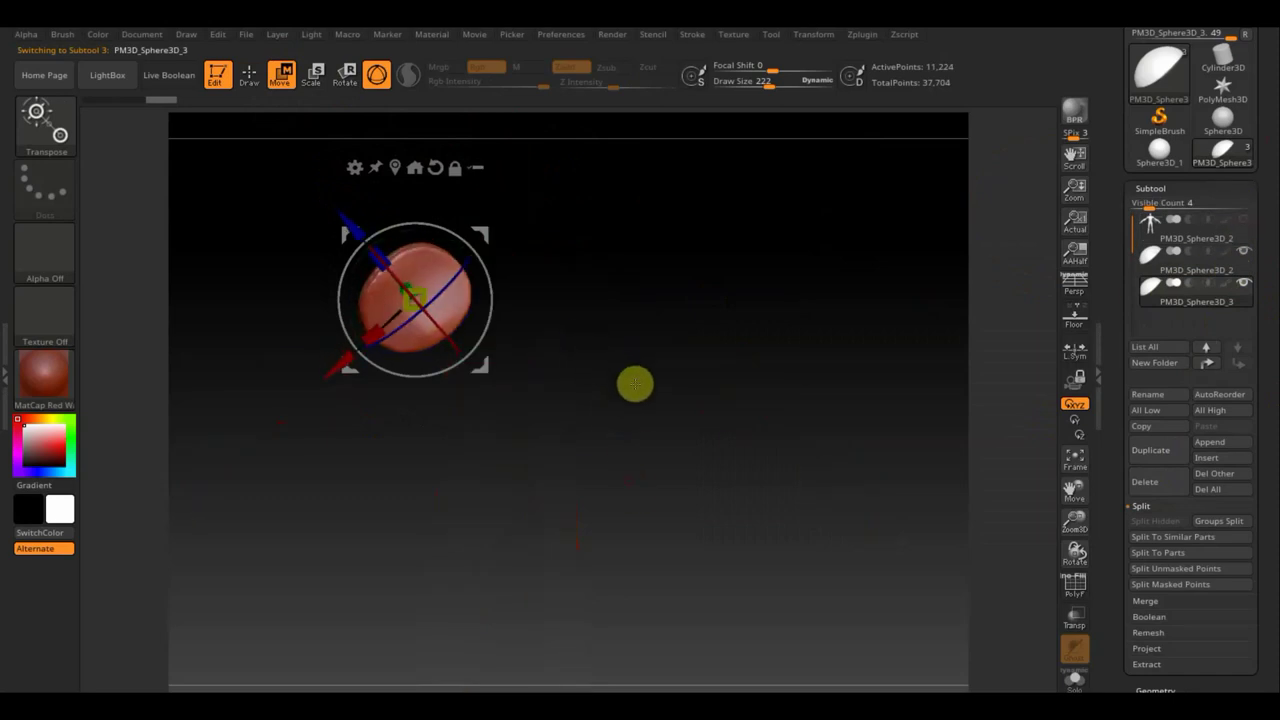
left_click_drag(635, 383, 686, 509)
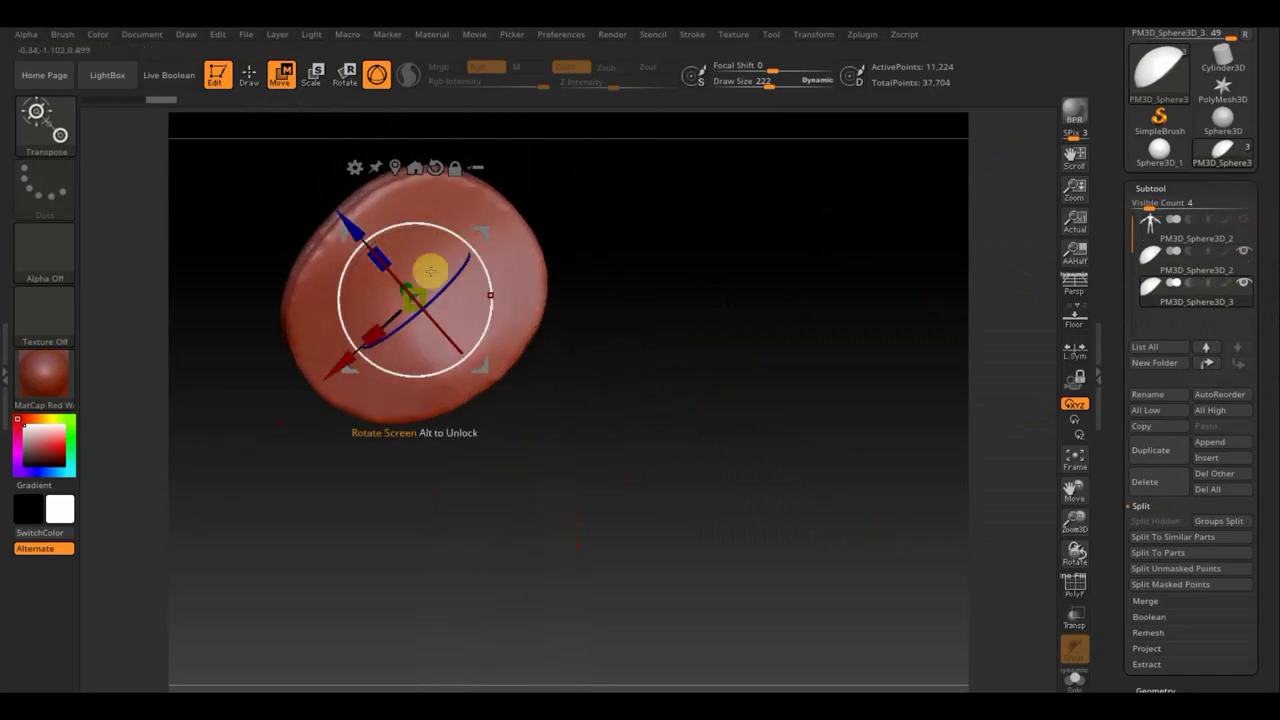
left_click_drag(382, 258, 389, 261)
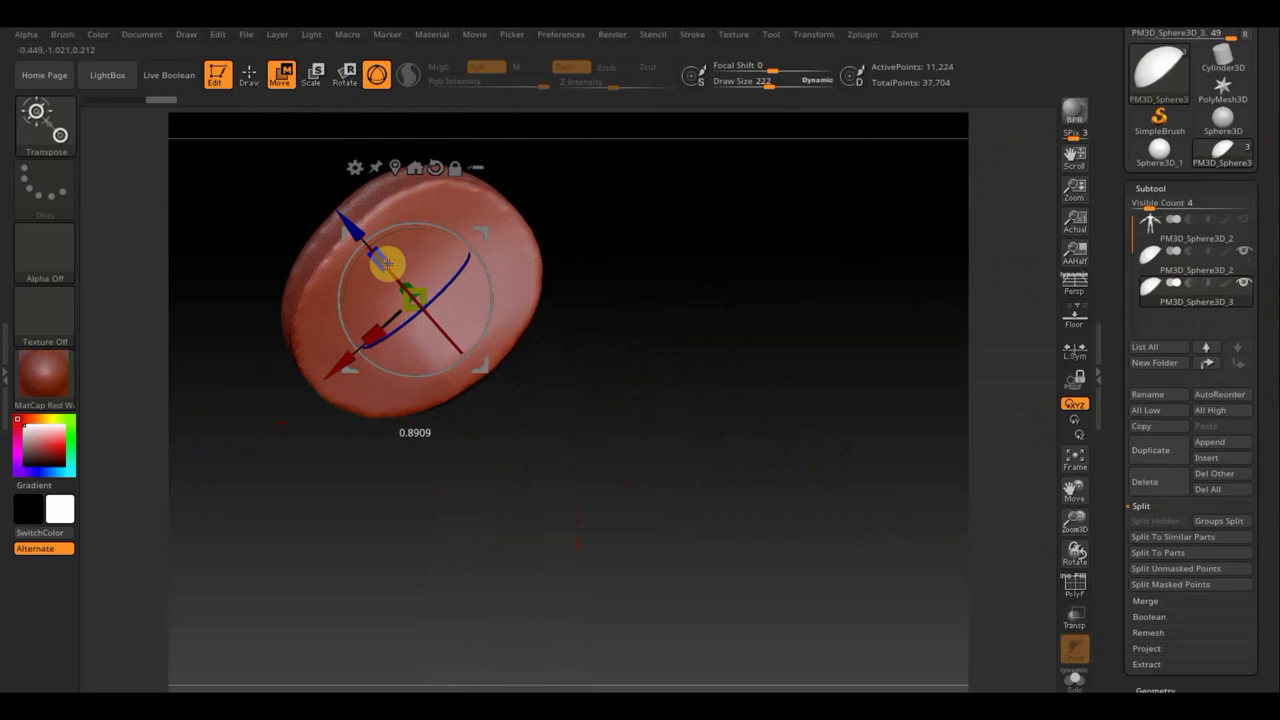
left_click_drag(382, 334, 384, 335)
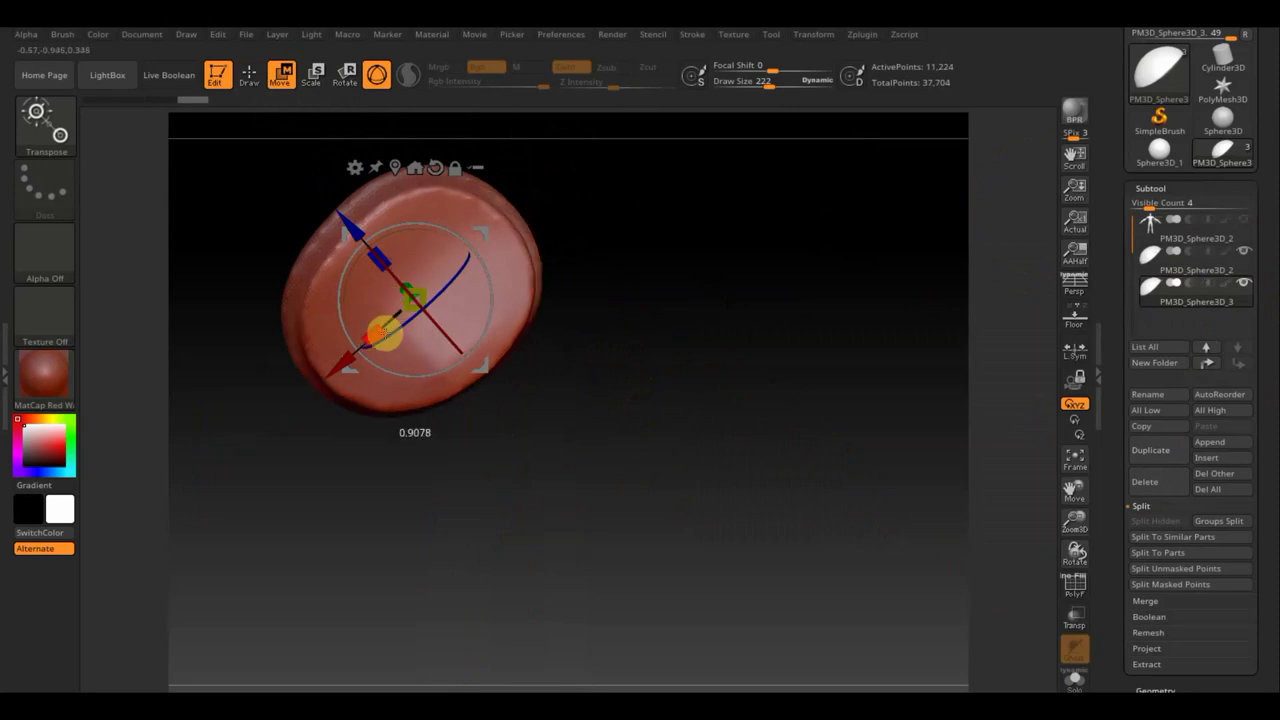
mouse_move(623, 371)
left_mouse_down()
mouse_move(677, 340)
mouse_move(646, 340)
mouse_move(677, 440)
mouse_move(629, 480)
mouse_move(618, 513)
mouse_move(726, 440)
mouse_move(706, 389)
mouse_move(814, 357)
mouse_move(730, 376)
mouse_move(780, 334)
mouse_move(804, 370)
left_mouse_up()
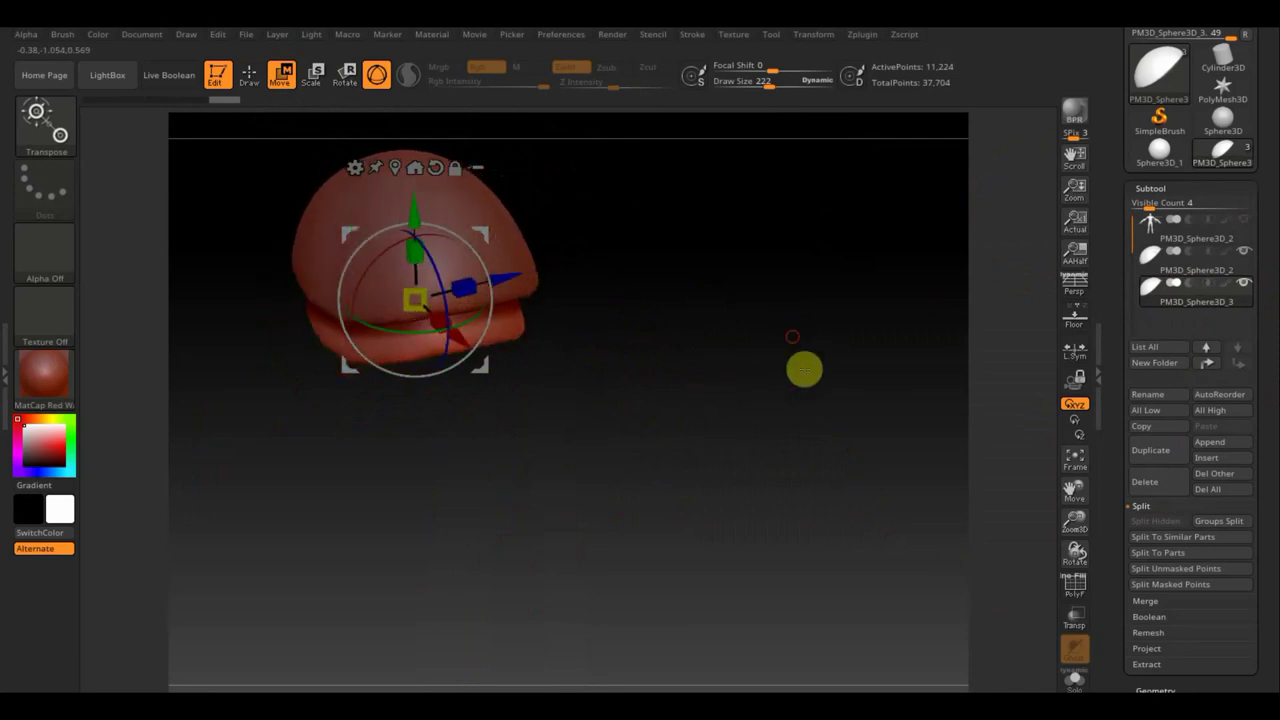
- Enable transparency, nudge the copy upward, and MergeDown it into the original pad
left_click(1074, 614)
mouse_move(826, 546)
left_mouse_down()
mouse_move(871, 523)
mouse_move(801, 501)
left_mouse_up()
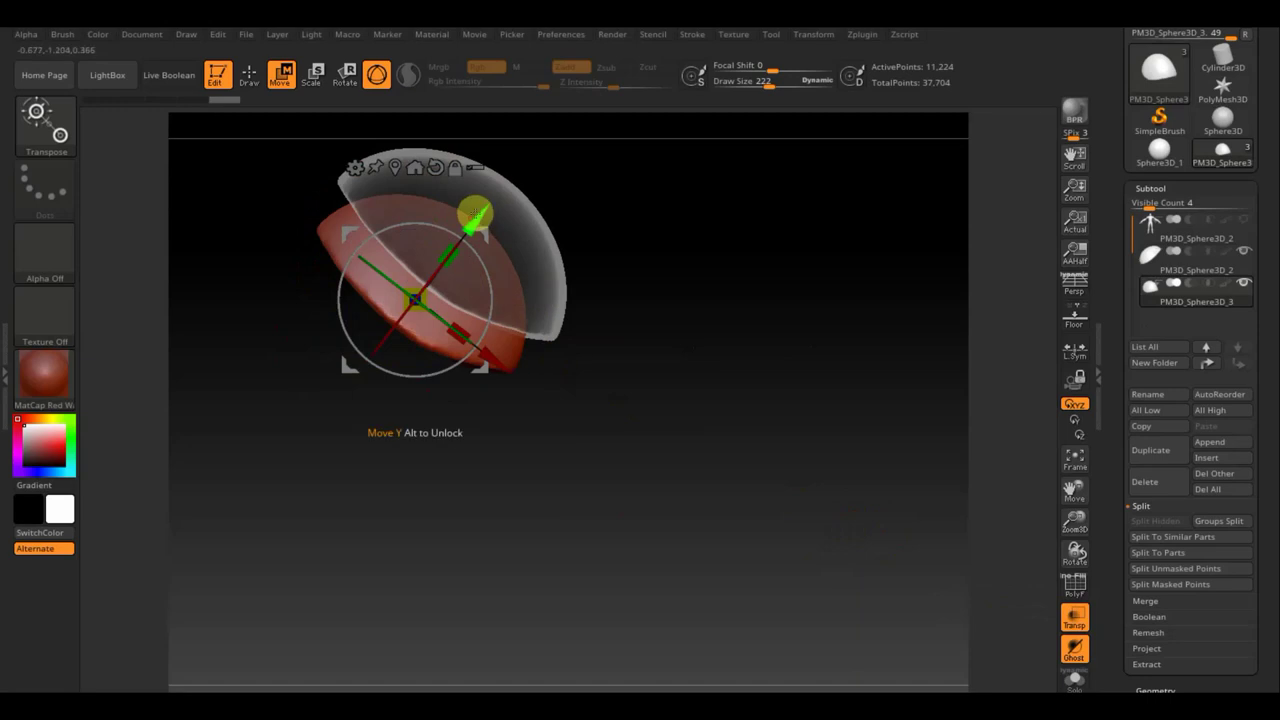
left_click_drag(477, 215, 485, 208)
mouse_move(785, 305)
left_mouse_down("shift")
mouse_move(754, 334)
mouse_move(723, 326)
left_mouse_up("shift")
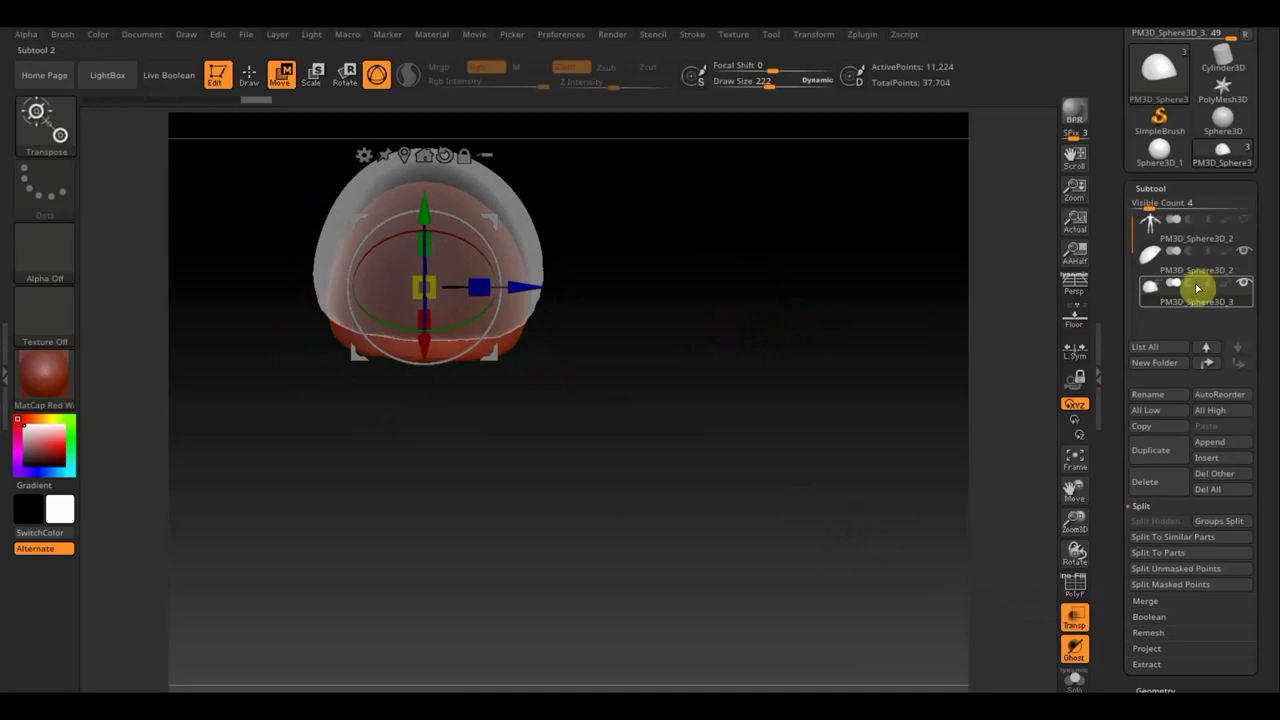
left_click(1150, 264)
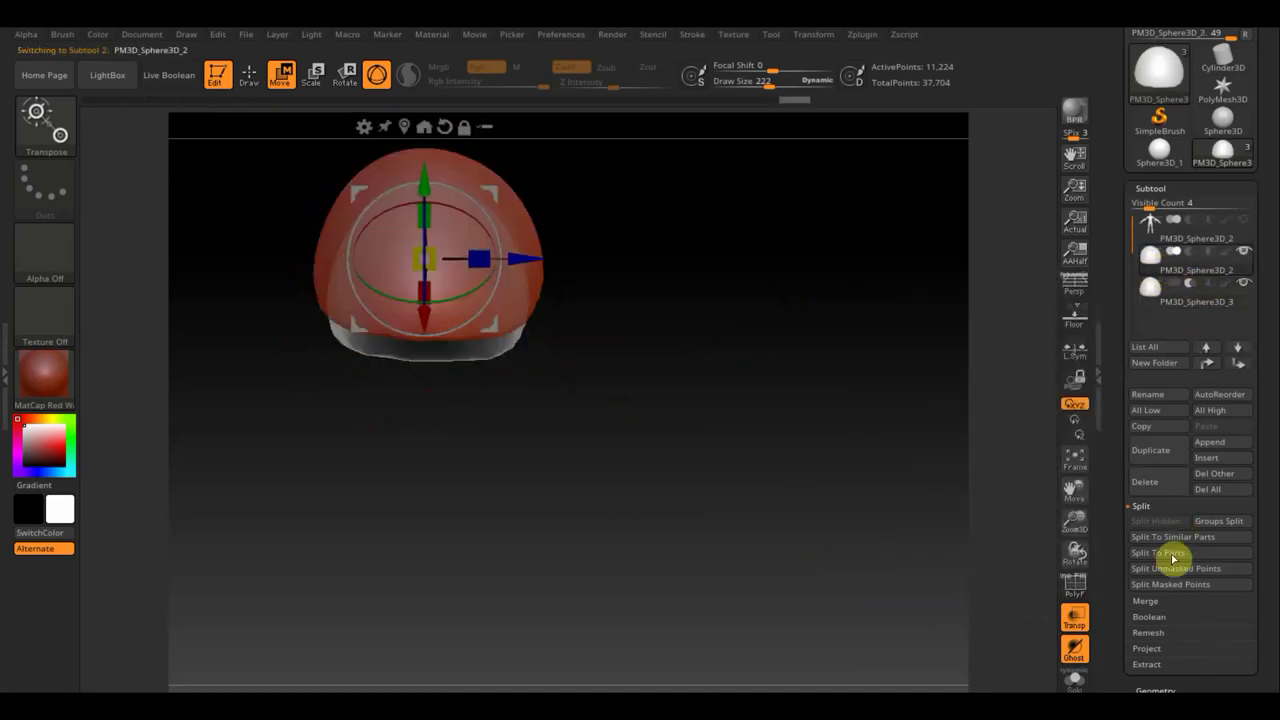
left_click(1155, 603)
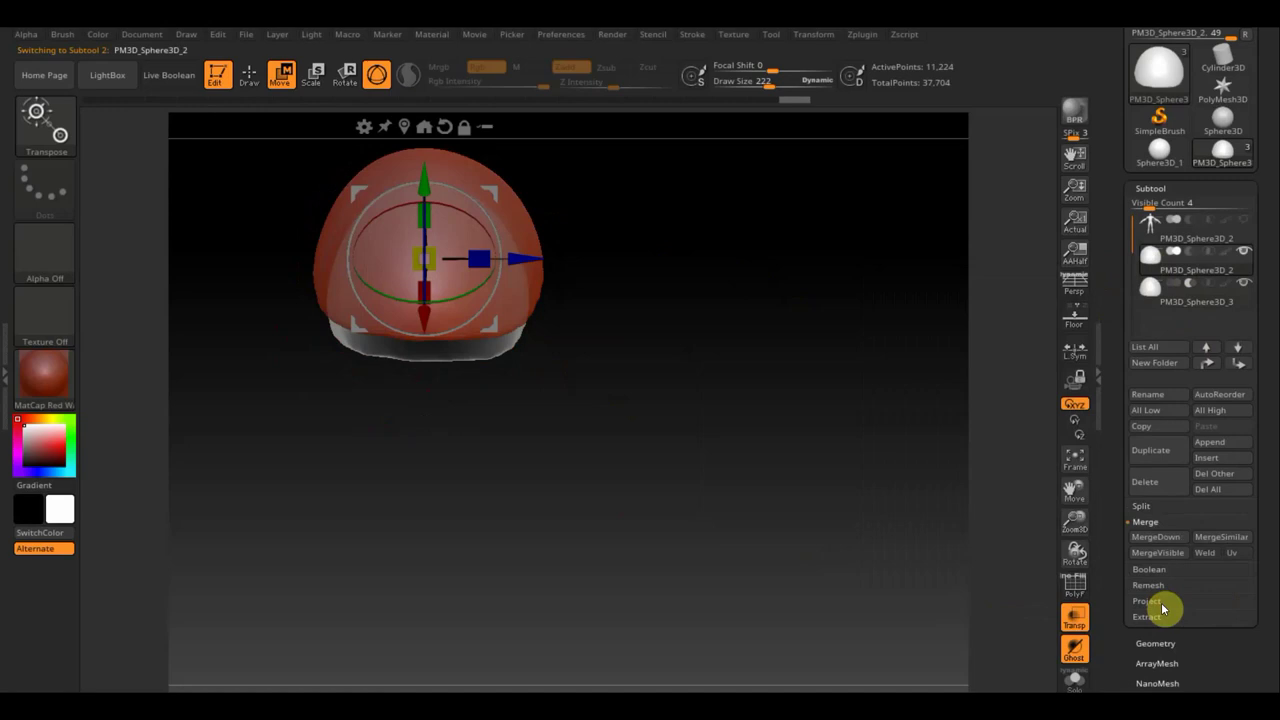
left_click(1171, 537)
- Confirm the merge, unhide the body, turn off Transp, and return to Draw mode
left_click(1002, 571)
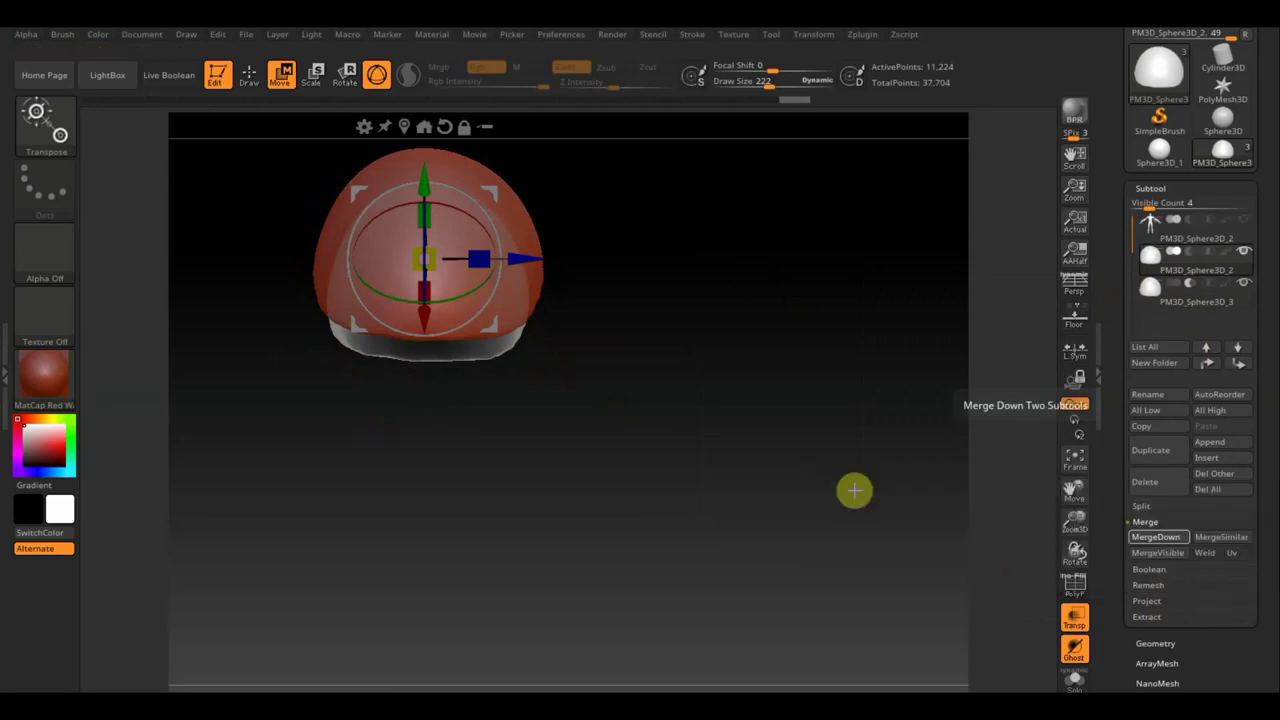
mouse_move(794, 437)
left_mouse_down()
mouse_move(737, 438)
mouse_move(663, 380)
mouse_move(726, 174)
mouse_move(789, 386)
mouse_move(760, 486)
mouse_move(789, 466)
mouse_move(771, 480)
left_mouse_up()
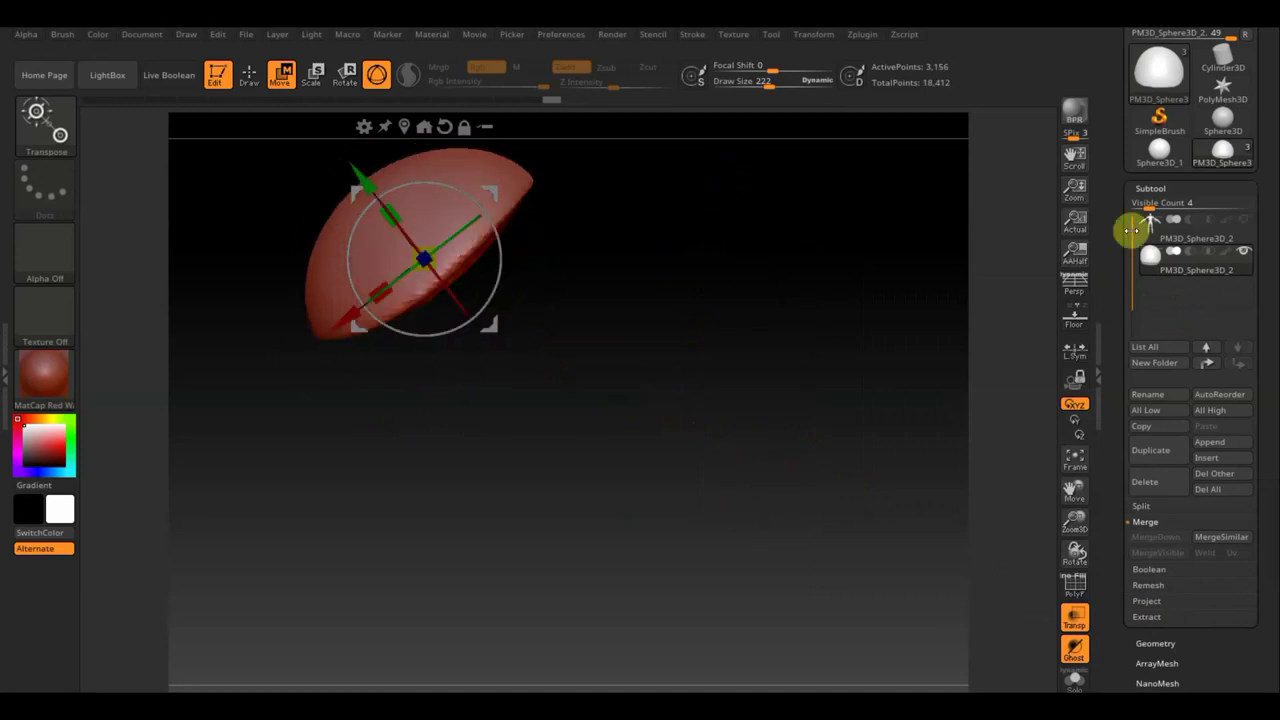
left_click(1245, 222)
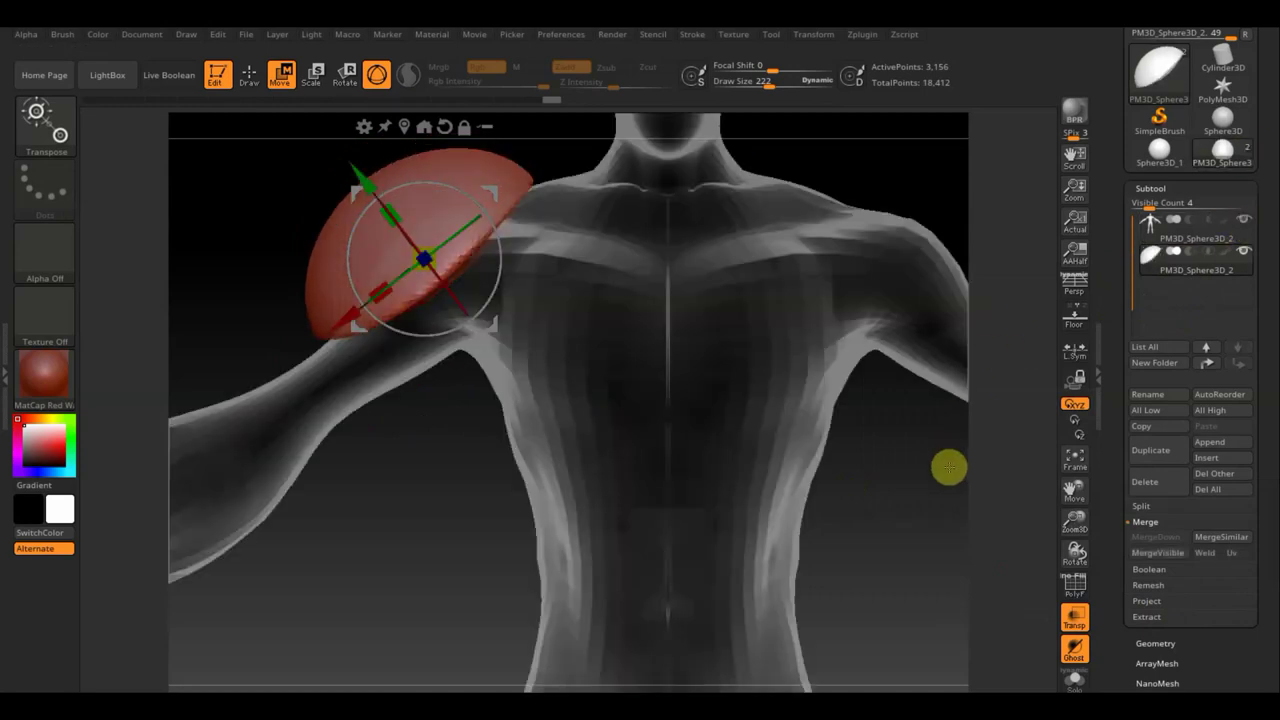
mouse_move(948, 467)
left_mouse_down()
mouse_move(897, 363)
mouse_move(908, 406)
mouse_move(891, 381)
left_mouse_up()
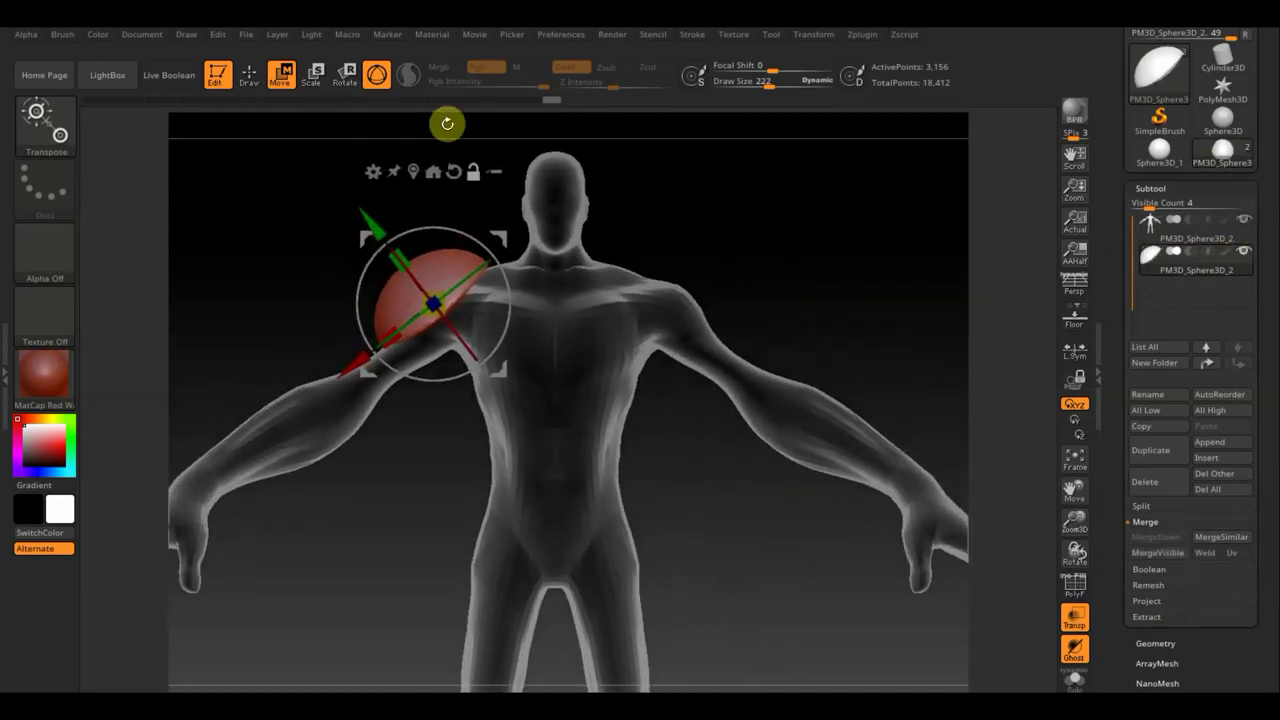
left_click(1078, 630)
mouse_move(1046, 623)
left_mouse_down()
mouse_move(877, 623)
mouse_move(862, 597)
mouse_move(874, 592)
mouse_move(829, 586)
mouse_move(880, 600)
mouse_move(860, 654)
mouse_move(815, 671)
mouse_move(801, 574)
left_mouse_up()
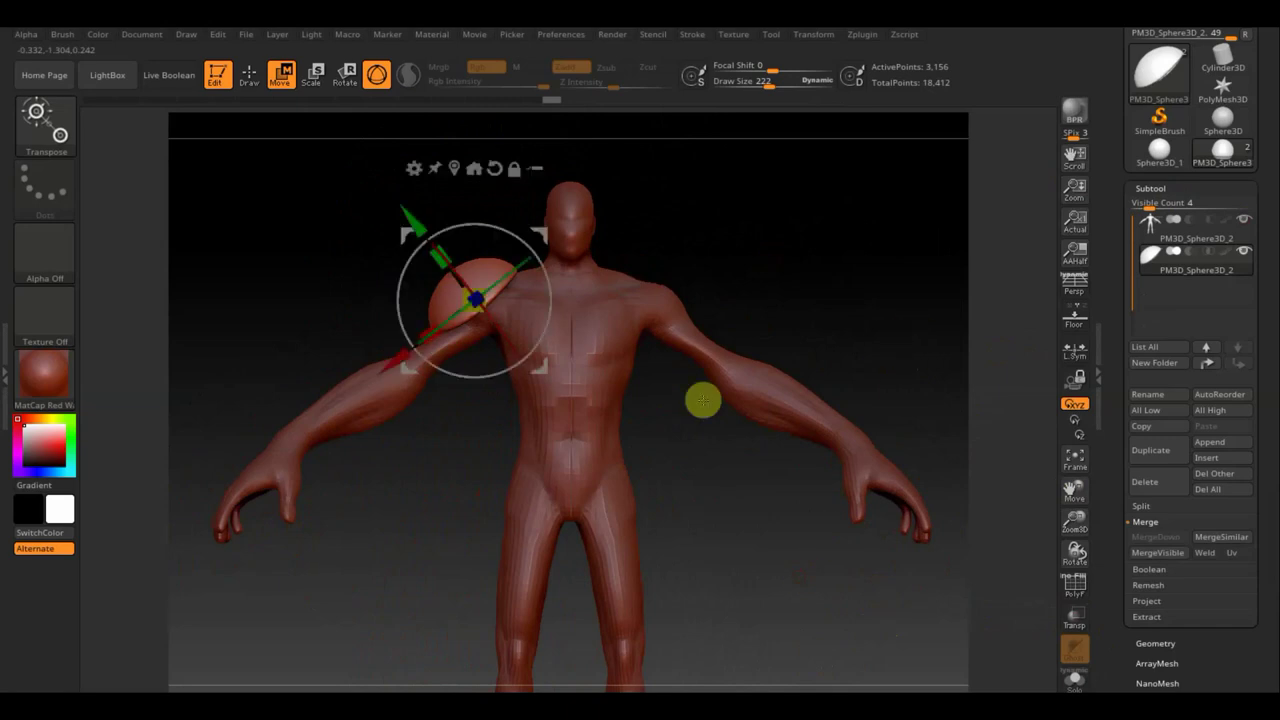
left_click_drag(897, 303, 902, 302)
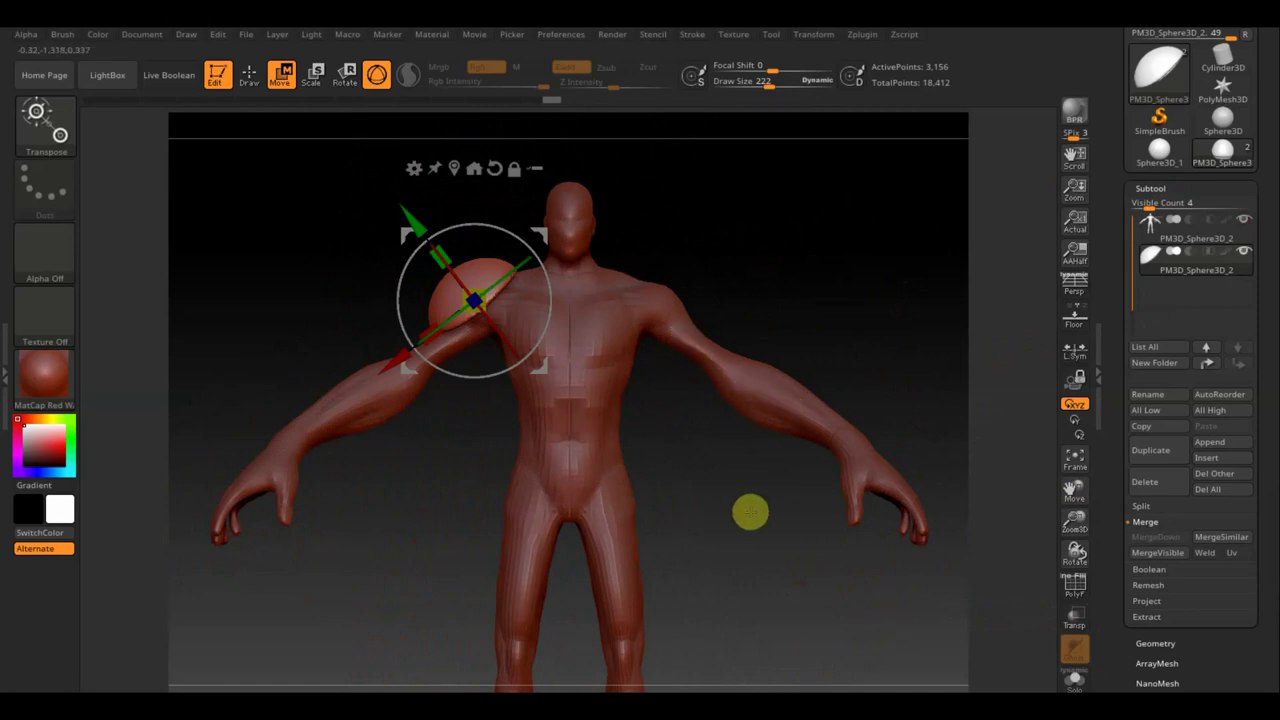
mouse_move(742, 497)
left_mouse_down()
mouse_move(700, 509)
mouse_move(740, 501)
mouse_move(747, 519)
mouse_move(731, 469)
mouse_move(752, 476)
left_mouse_up()
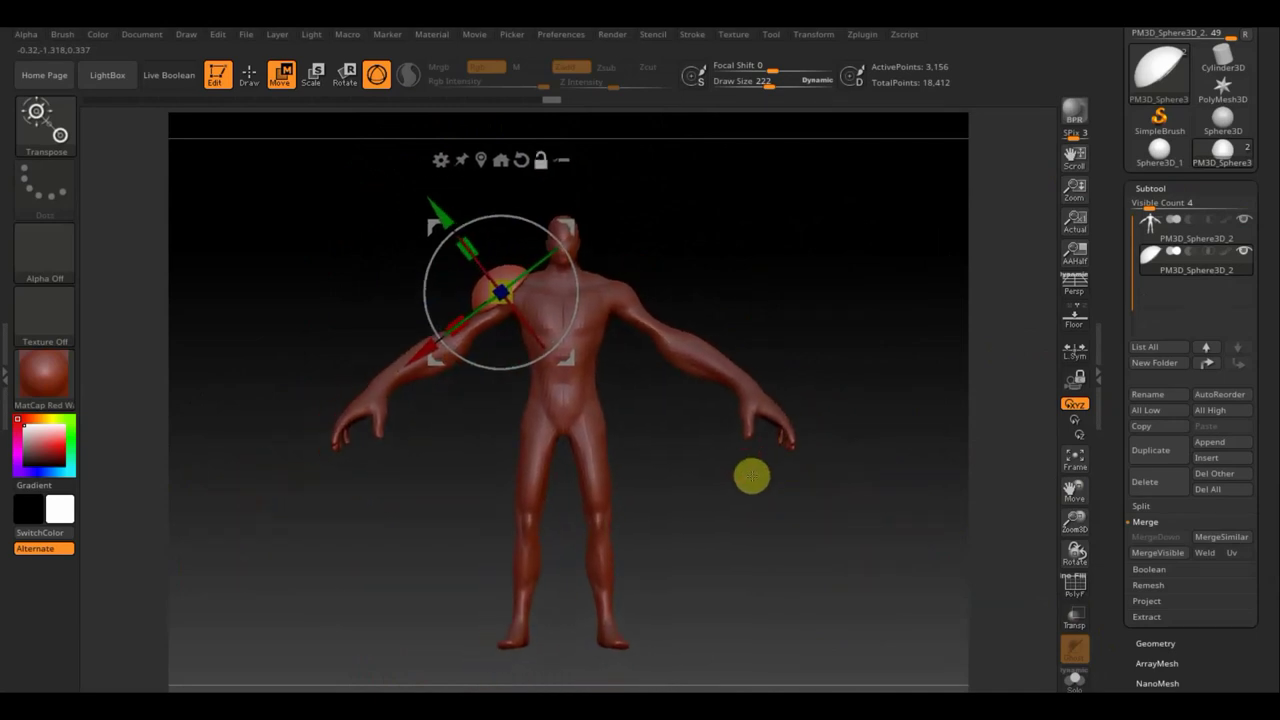
left_click(249, 74)
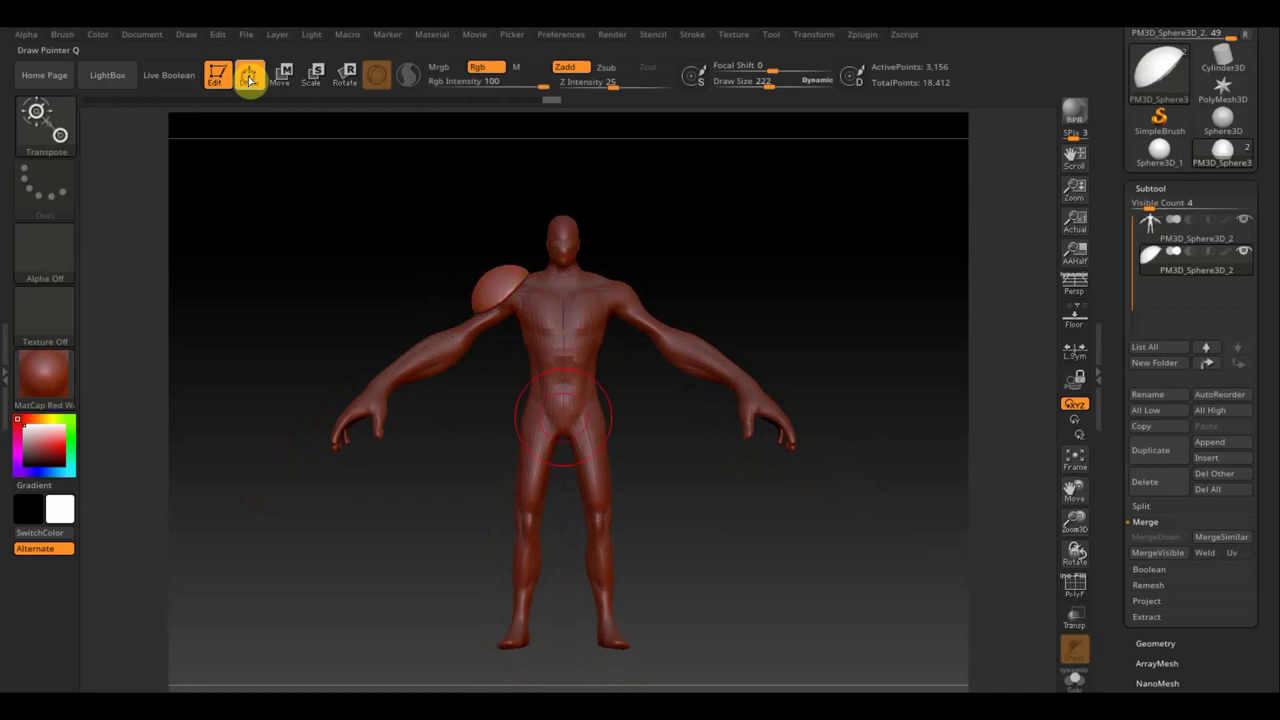